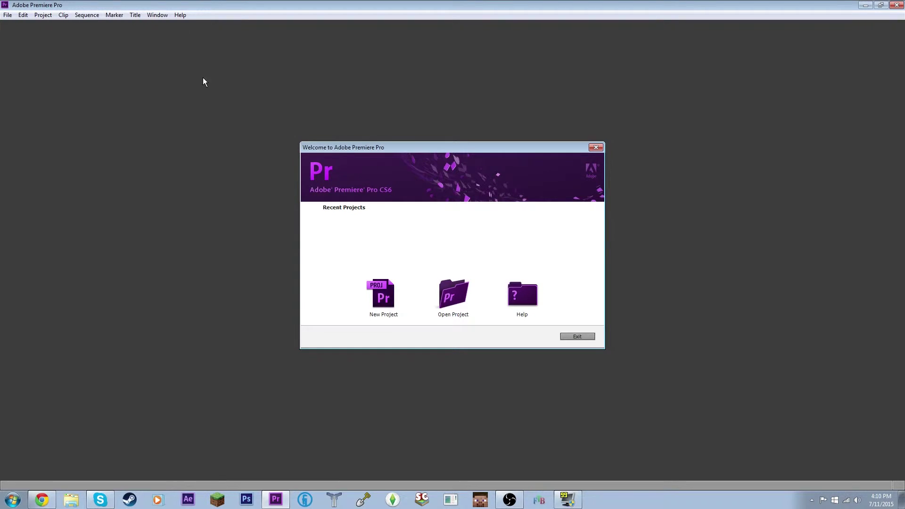
- Create a new project named Untitled in the default location with the default general settings
left_click(386, 307)
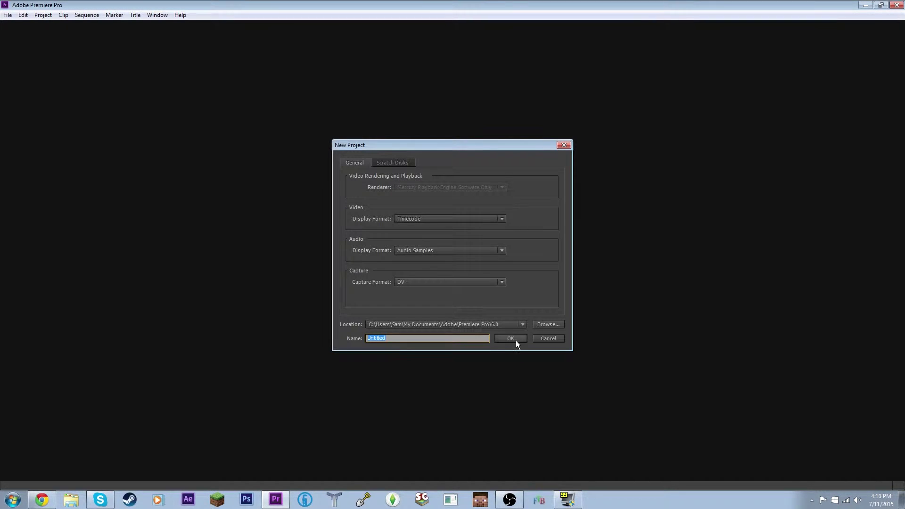
left_click(513, 340)
left_click(491, 257)
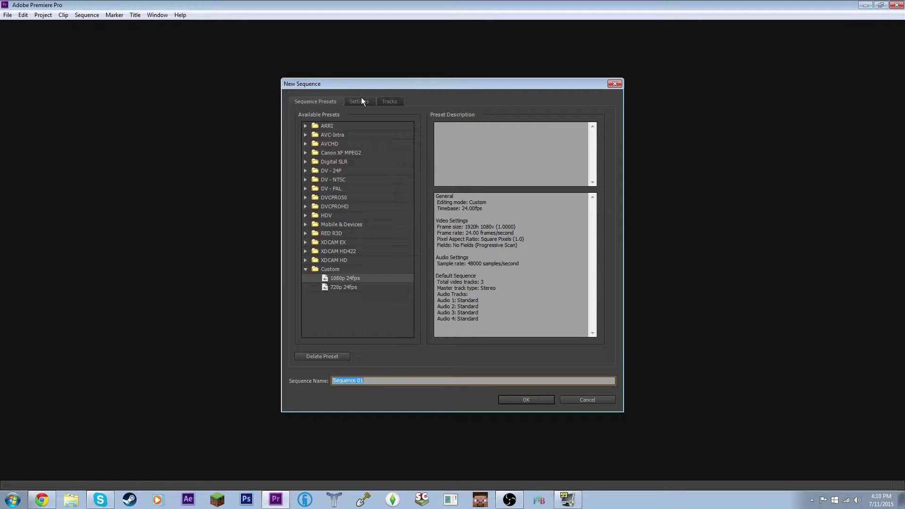
- Examine the descriptions of the custom 1080p 24fps and 720p 24fps sequence presets
left_click(341, 307)
left_click(355, 277)
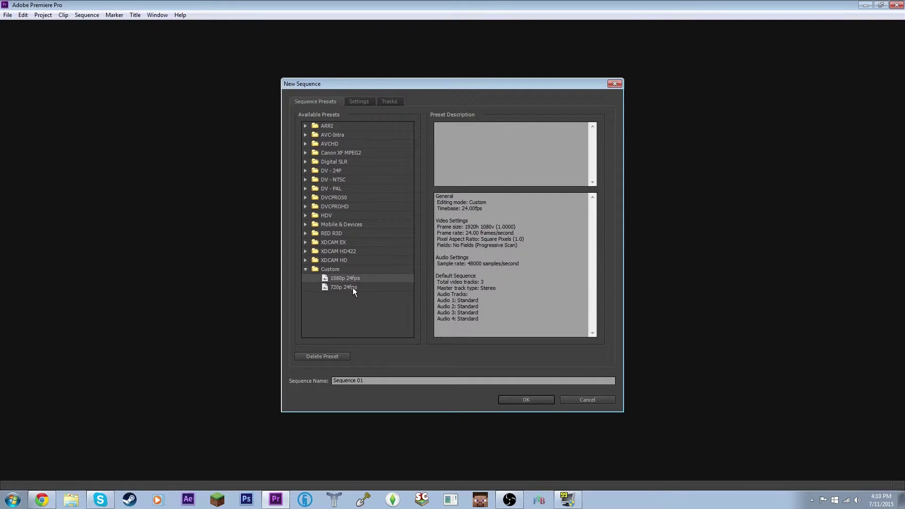
left_click(353, 288)
left_click(305, 269)
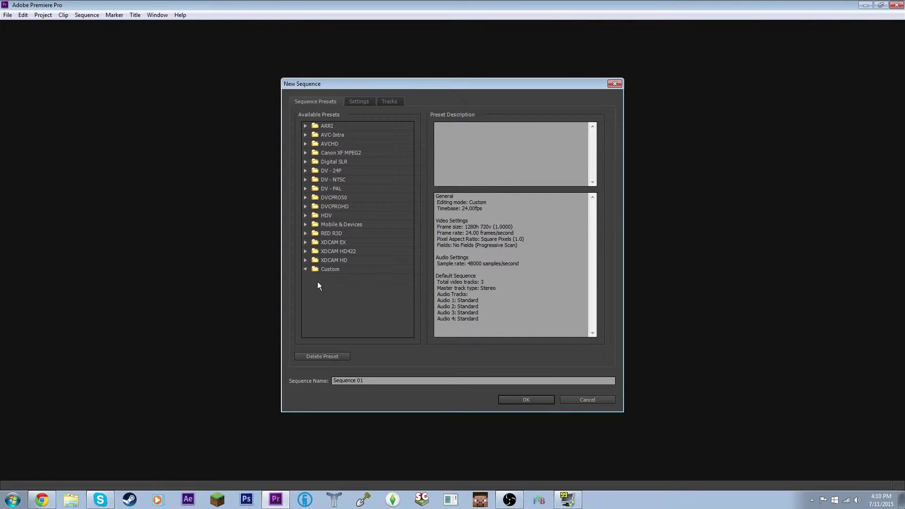
left_click(352, 287)
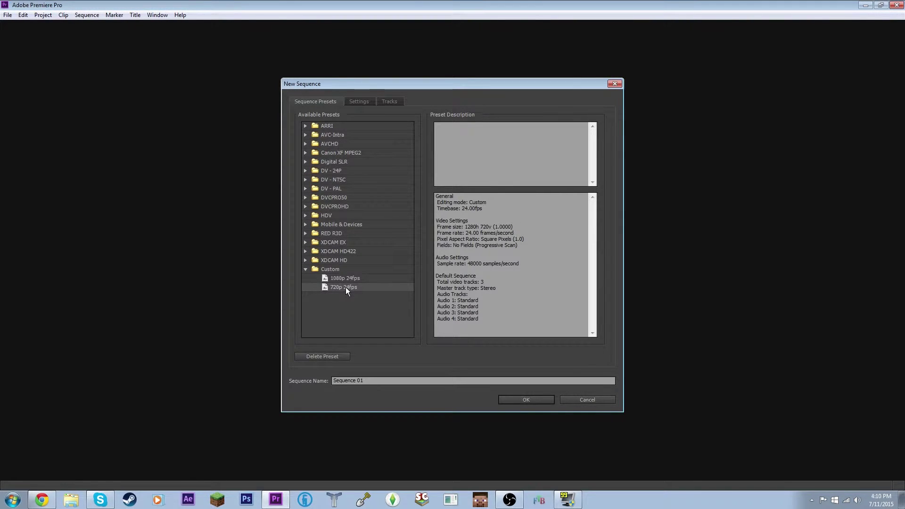
left_click(356, 279)
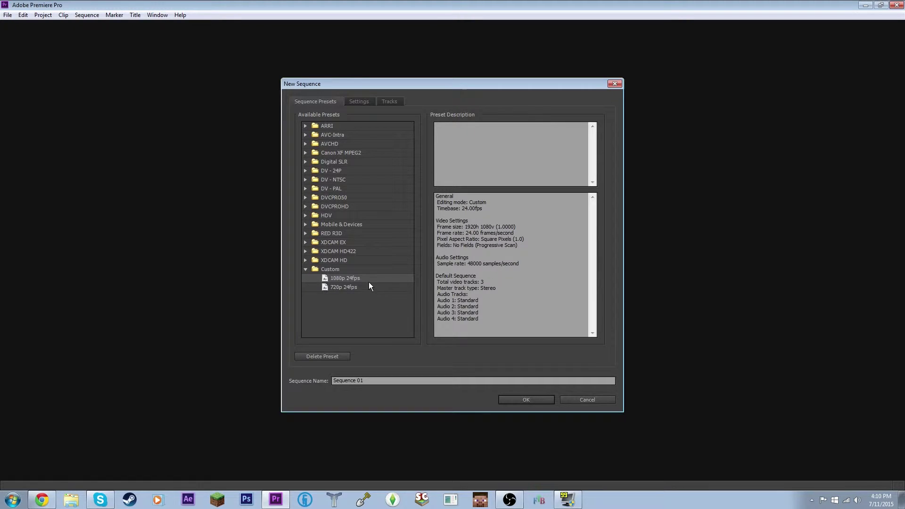
left_click(358, 303)
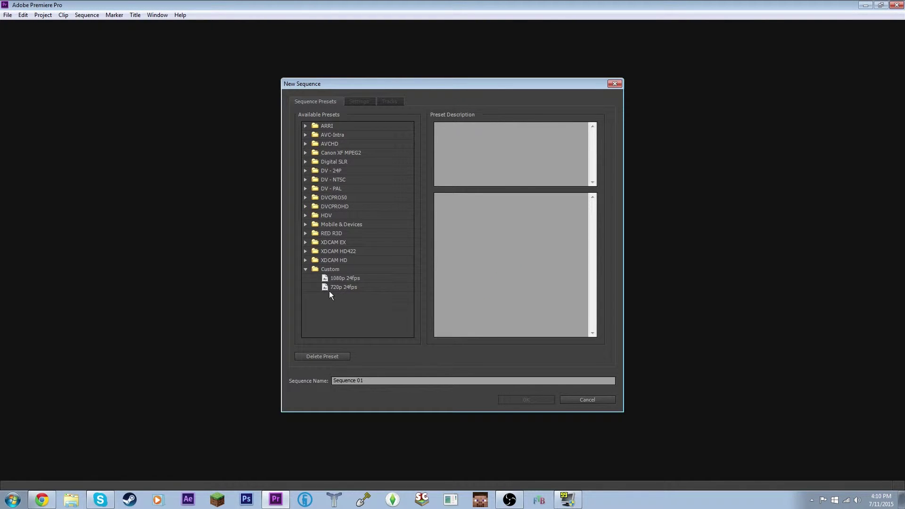
- Collapse the Custom presets and select the DVCPROHD 1080p24 preset from the DVCPROHD 1080p group
left_click(306, 269)
left_click(306, 268)
left_click(306, 269)
left_click(306, 207)
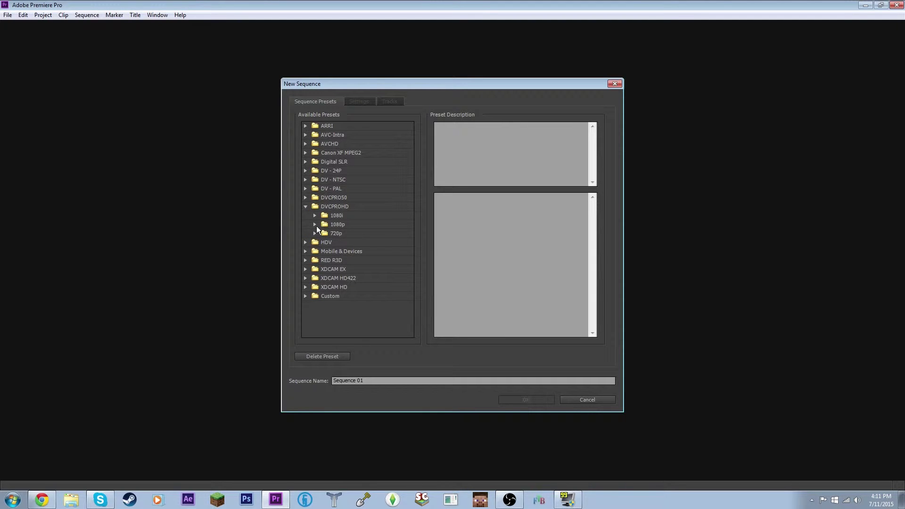
left_click(314, 225)
left_click(314, 225)
left_click(314, 233)
left_click(314, 234)
left_click(315, 225)
left_click(351, 233)
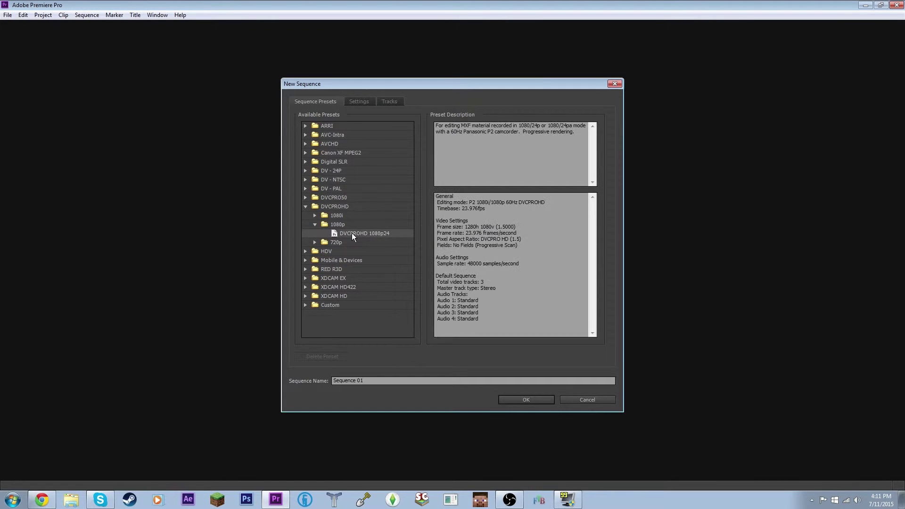
- Examine the editing mode, timebase and display format options in the DVCPROHD 1080p24 sequence settings
left_click(358, 102)
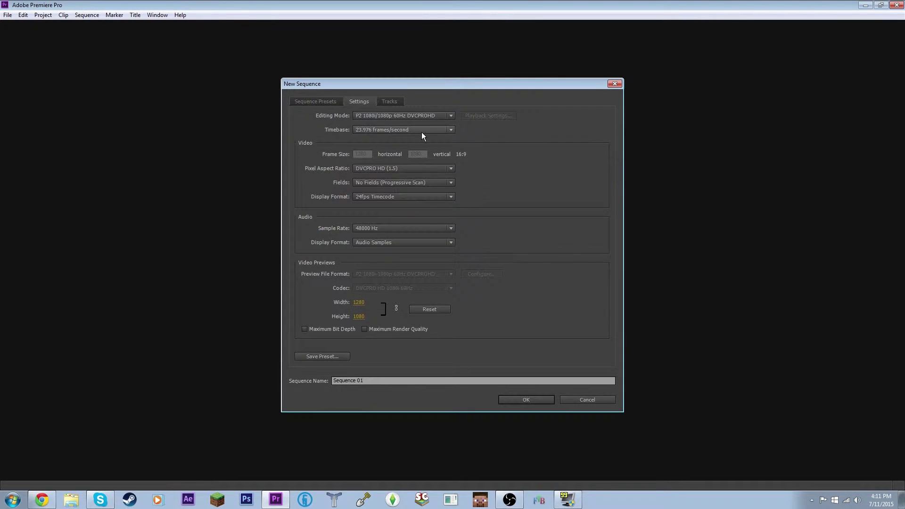
left_click(375, 129)
left_click(376, 135)
left_click(441, 115)
left_click(438, 115)
left_click(429, 115)
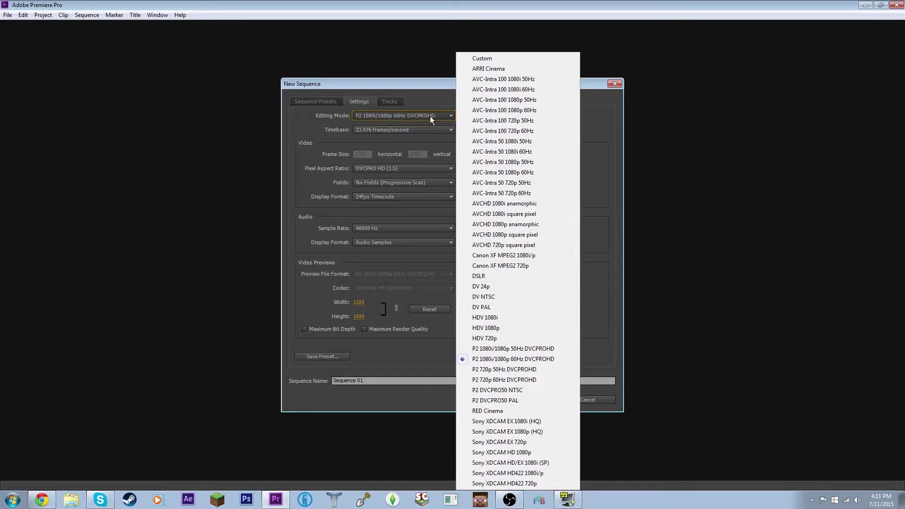
left_click(429, 116)
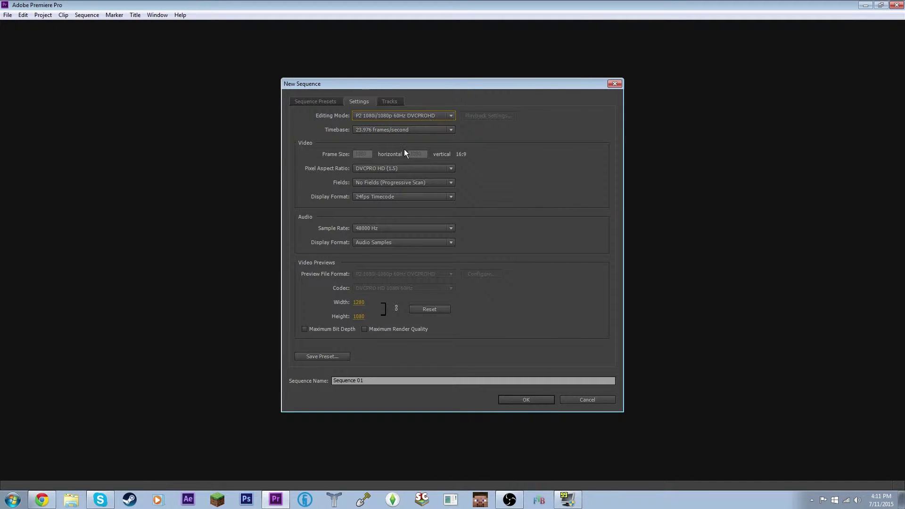
left_click(384, 130)
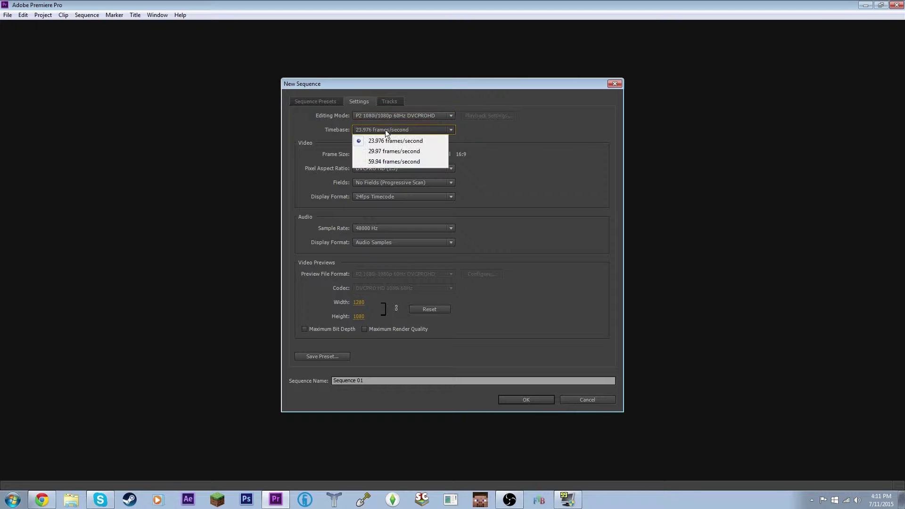
left_click(386, 133)
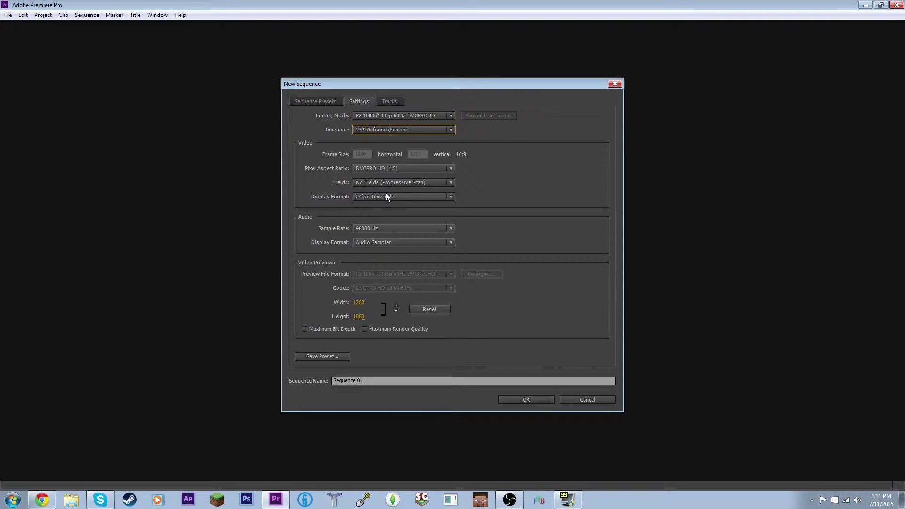
left_click(398, 196)
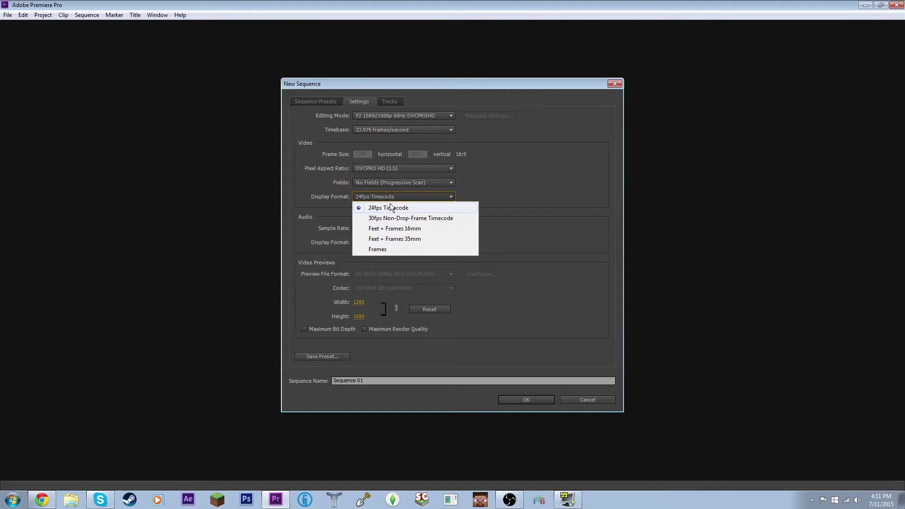
left_click(391, 207)
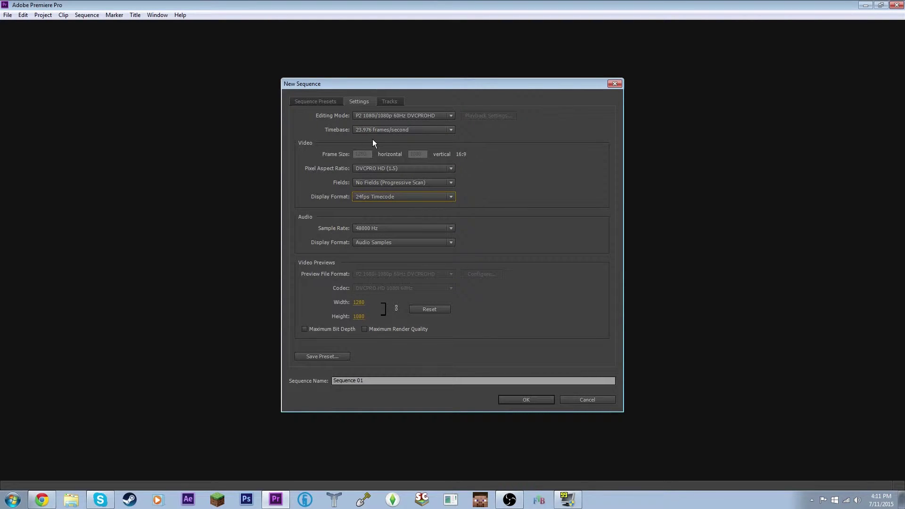
- Set the new sequence's editing mode to Custom
left_click(385, 117)
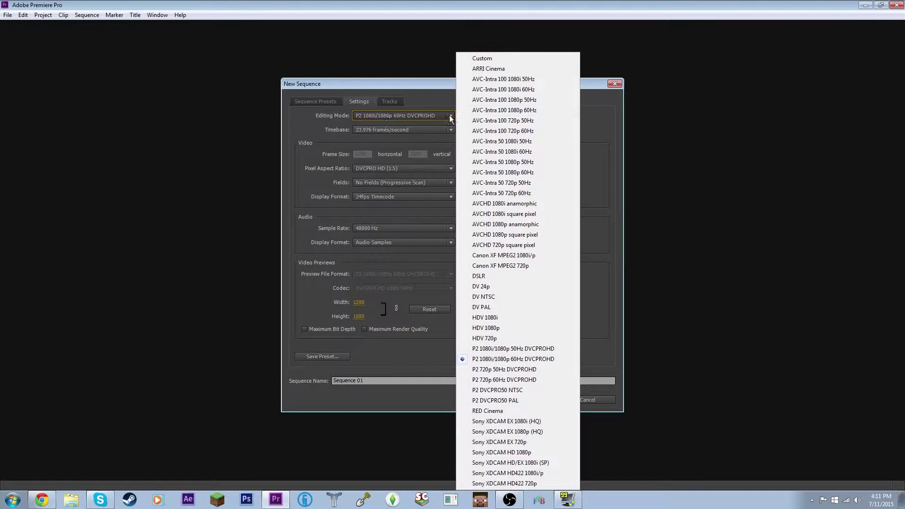
left_click(414, 124)
left_click(409, 118)
left_click(494, 60)
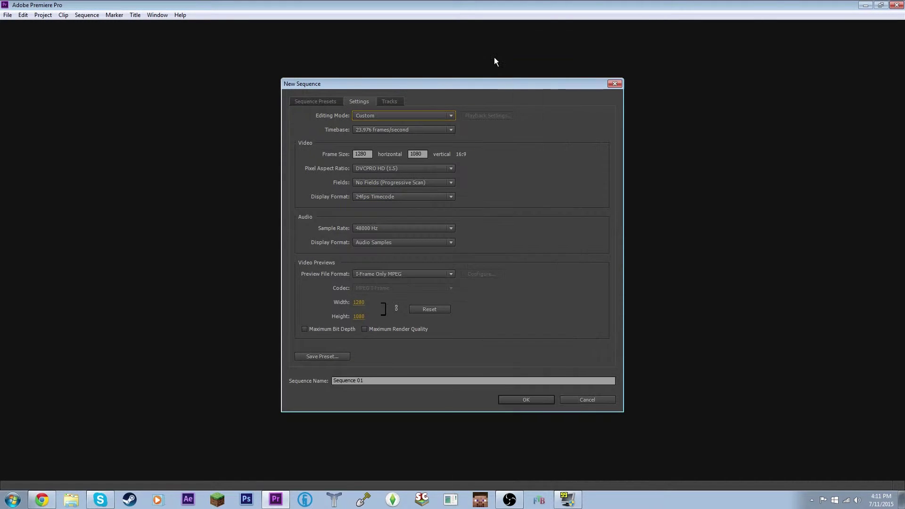
left_click(370, 116)
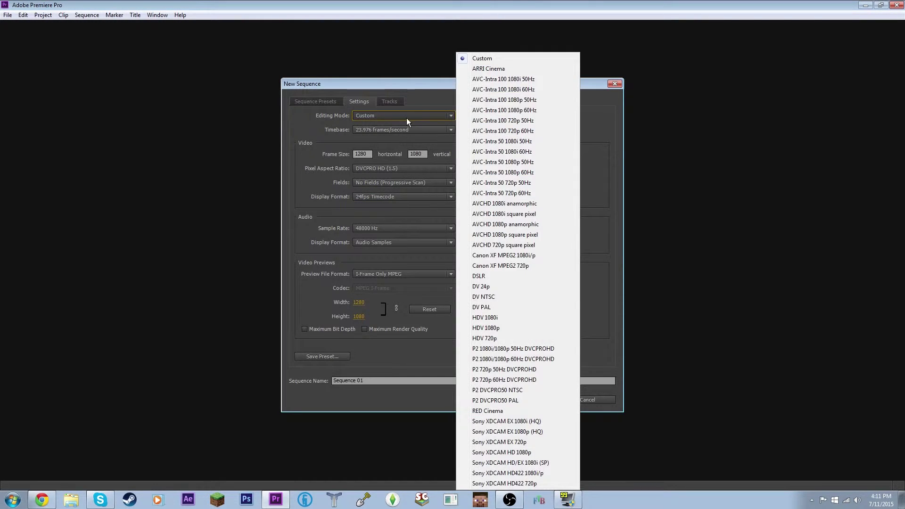
left_click(407, 118)
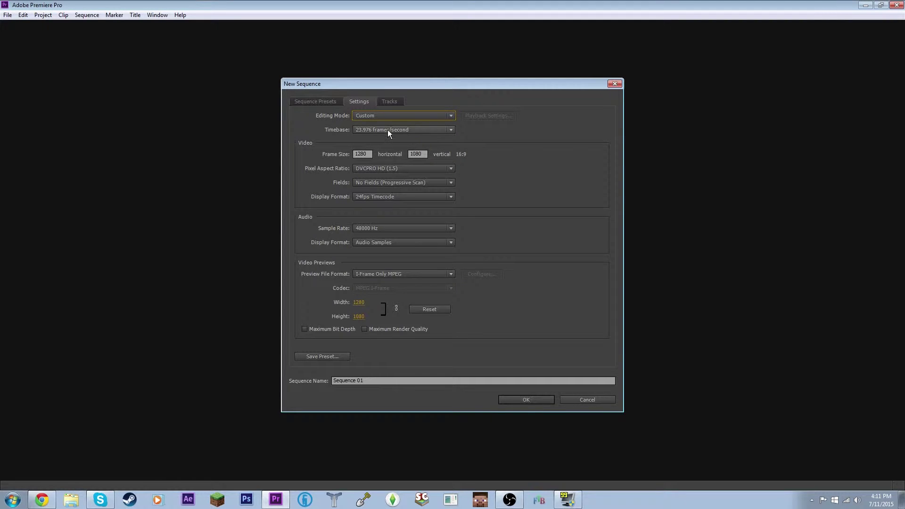
- Set the sequence timebase to 60.00 frames/second
left_click(389, 129)
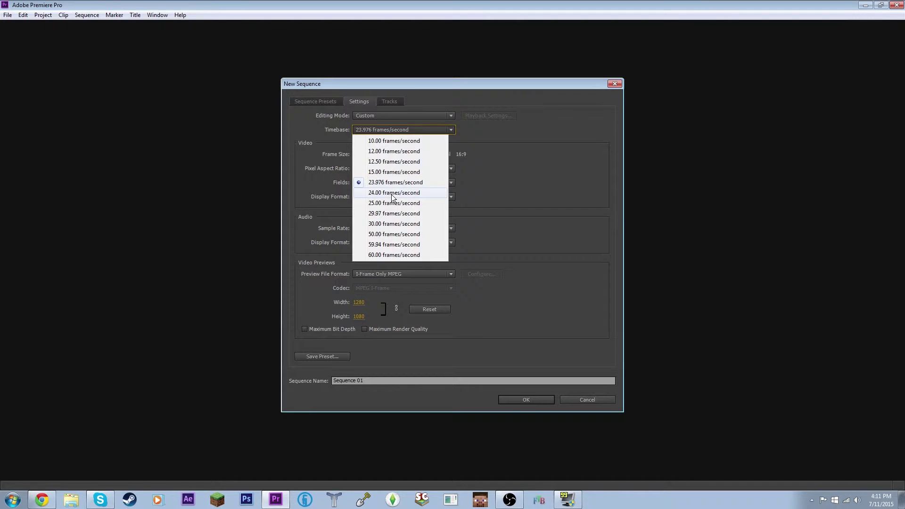
left_click(392, 194)
left_click(396, 129)
left_click(386, 255)
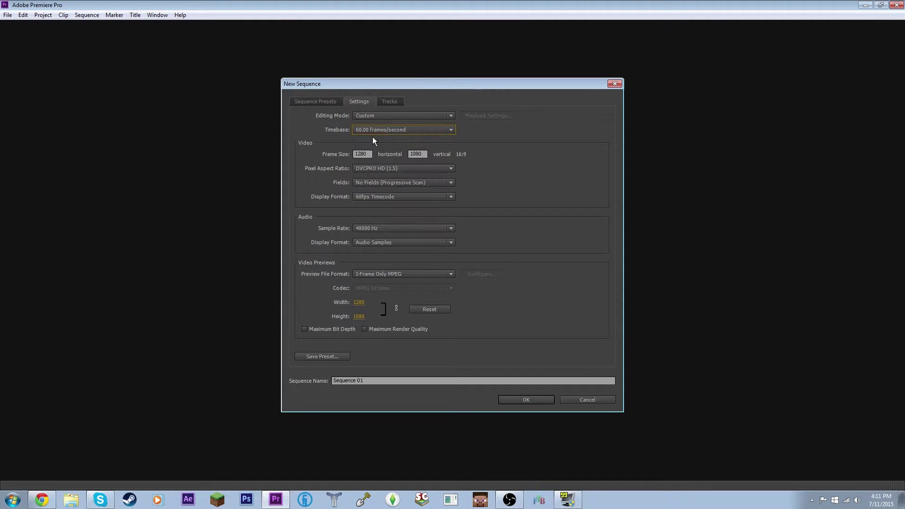
left_click(375, 131)
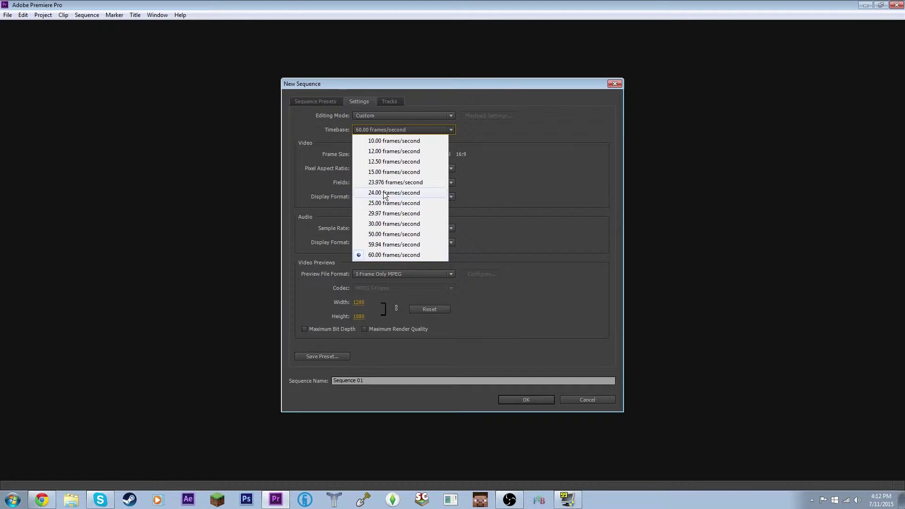
left_click(388, 255)
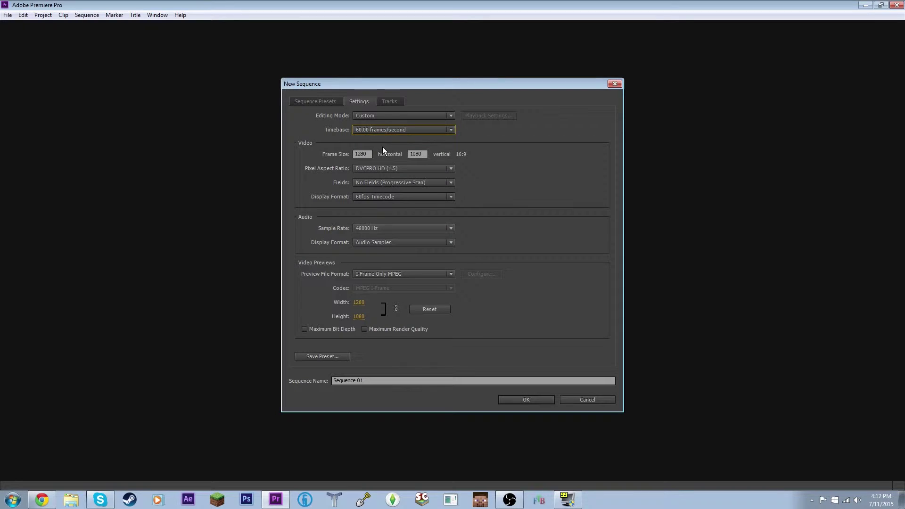
- Set the sequence's frame size to 1280 horizontal by 720 vertical
left_click(354, 155)
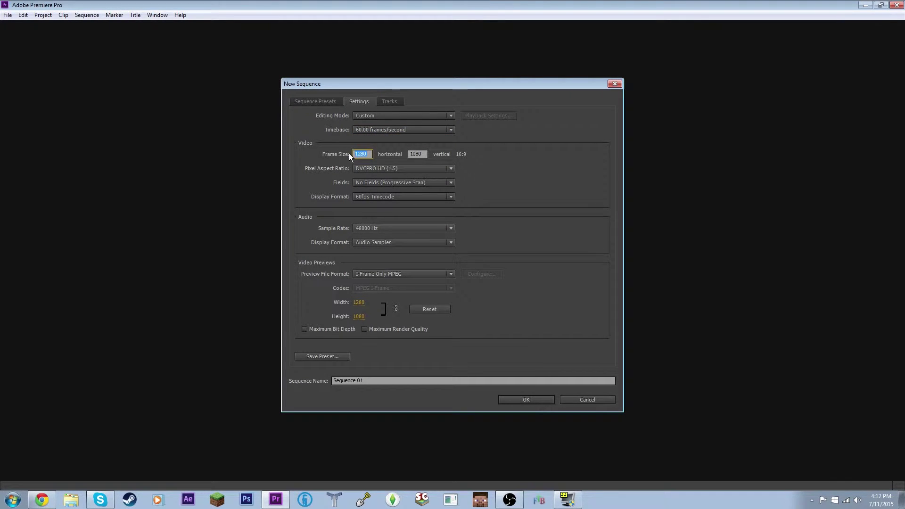
left_click(401, 142)
left_click(368, 156)
type("192")
left_click(447, 156)
left_click_drag(371, 155, 346, 152)
type("1280")
left_click_drag(427, 154, 384, 154)
type("720")
left_click(503, 160)
- Select the custom 1080p 24fps preset and review its sequence settings
left_click(329, 101)
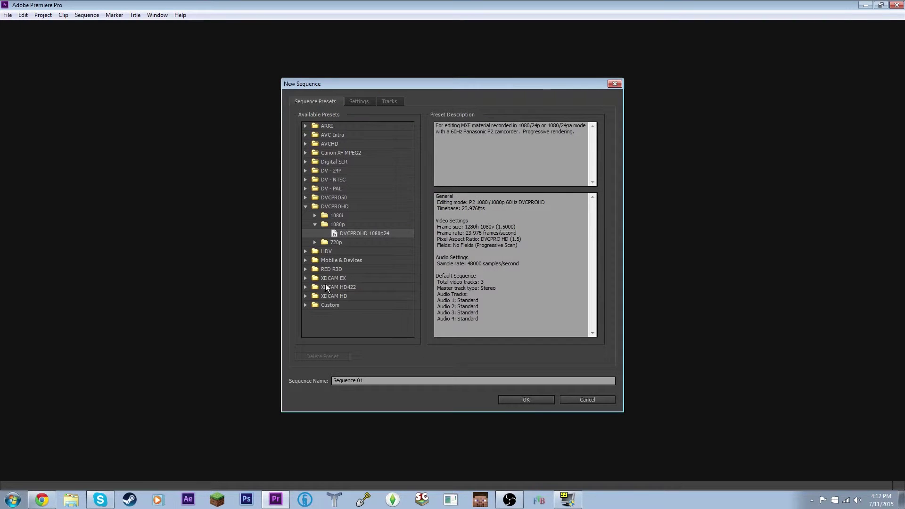
left_click(305, 305)
left_click(345, 314)
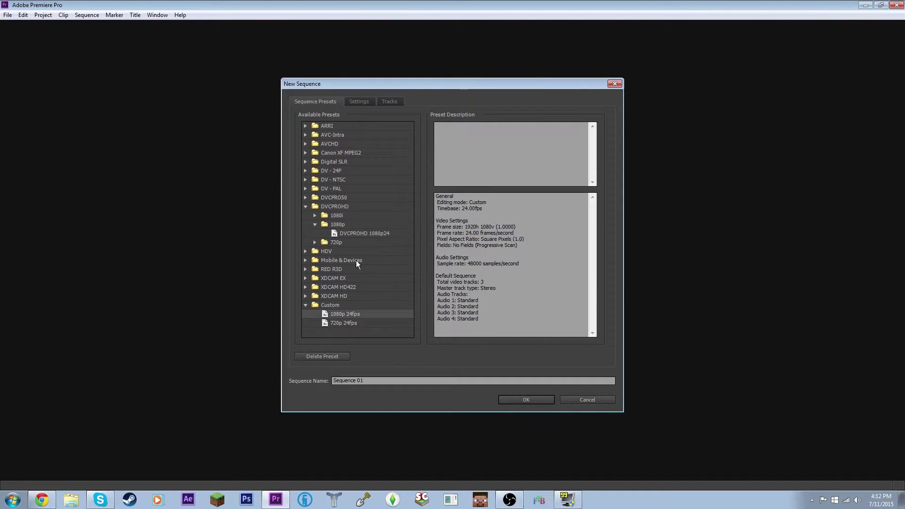
left_click(360, 102)
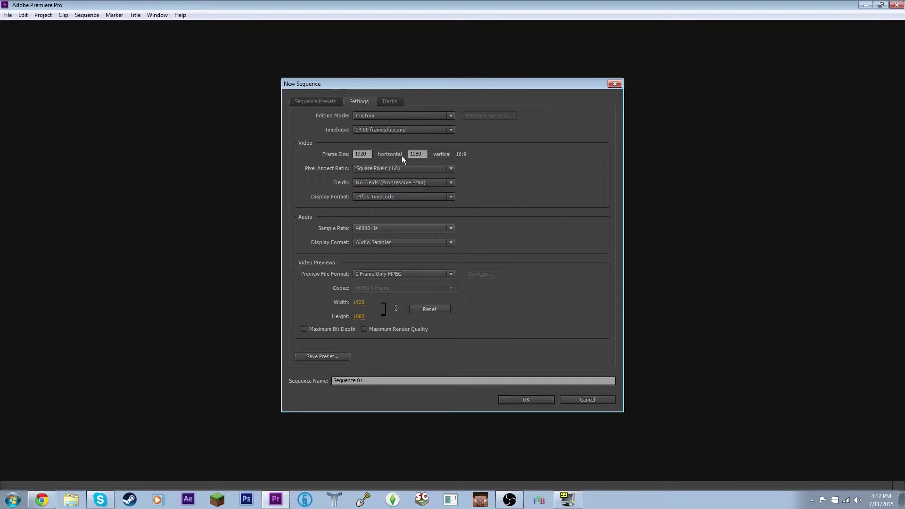
left_click(310, 101)
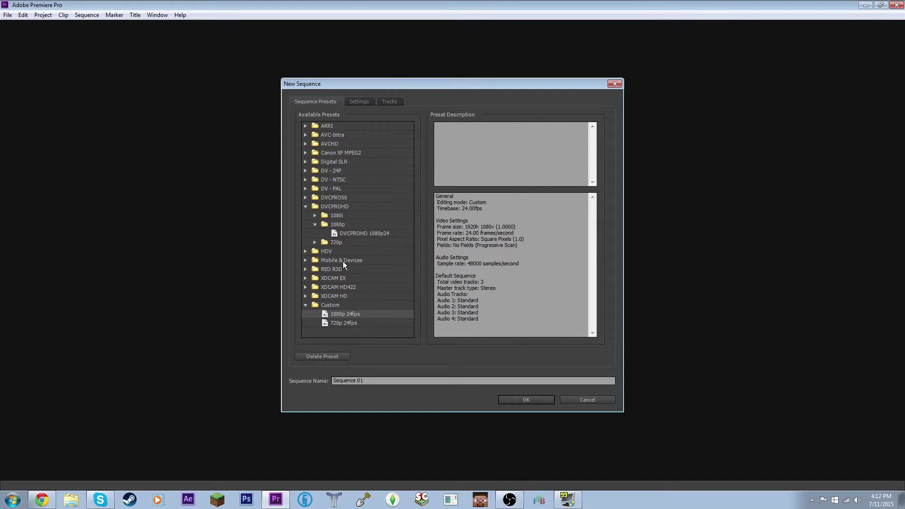
- From the DVCPROHD 1080p24 preset, set a Custom editing mode and 24.00 frames/second timebase, then open the preset-saving dialog and cancel it
left_click(344, 234)
left_click(354, 100)
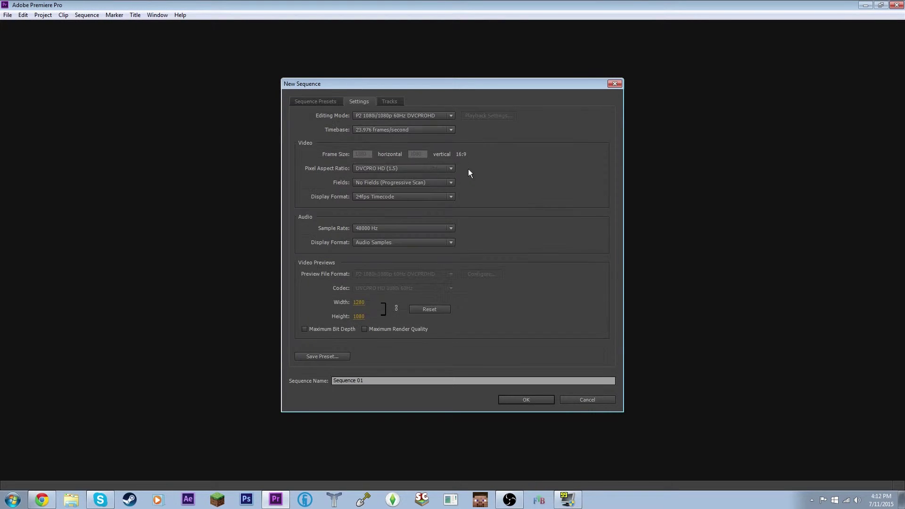
left_click(438, 117)
left_click(496, 59)
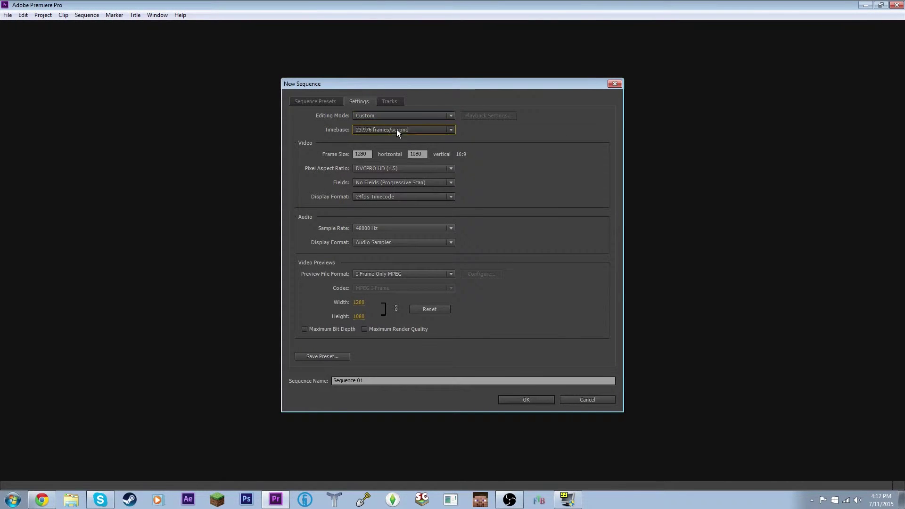
left_click(397, 129)
left_click(396, 187)
left_click(323, 356)
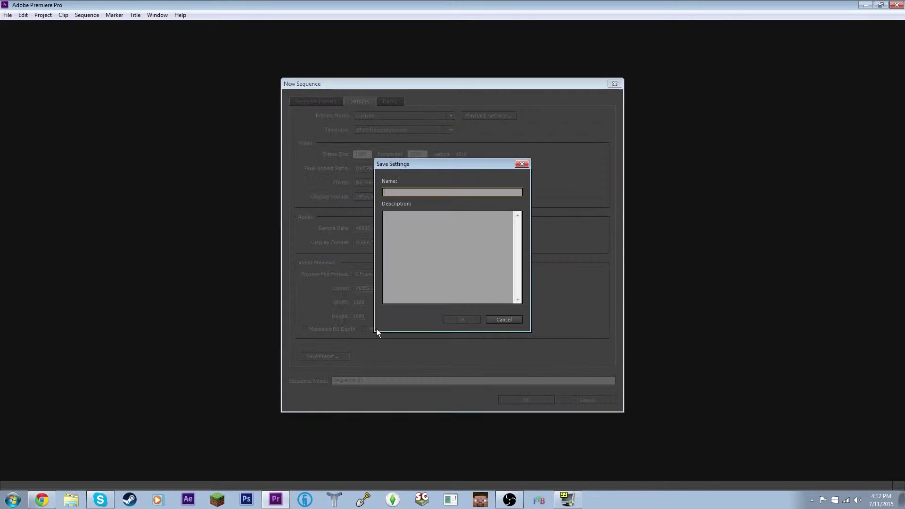
left_click(522, 164)
- Return to the available sequence presets and select the custom 1080p 24fps preset
left_click(333, 102)
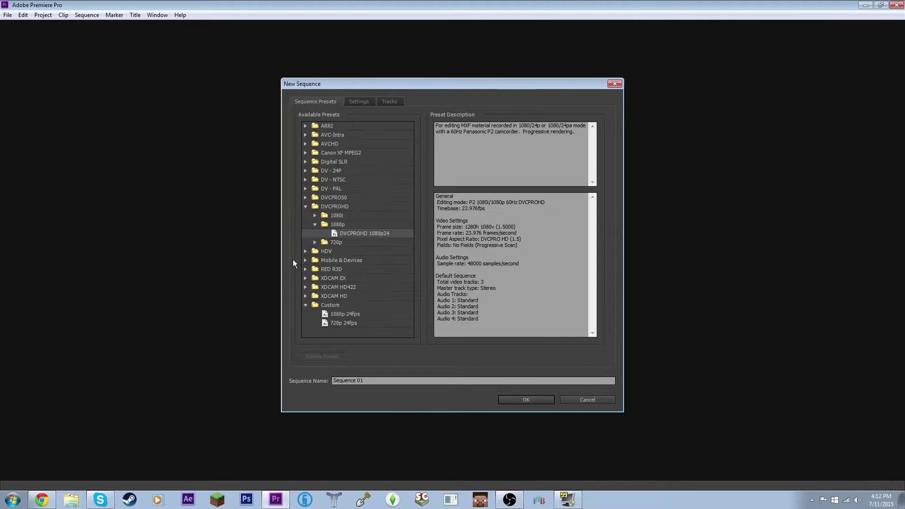
left_click(347, 331)
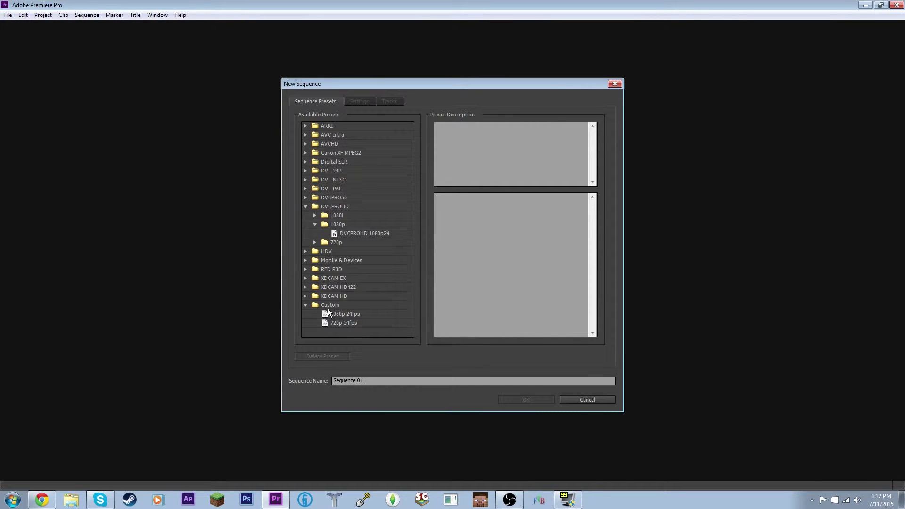
left_click(346, 315)
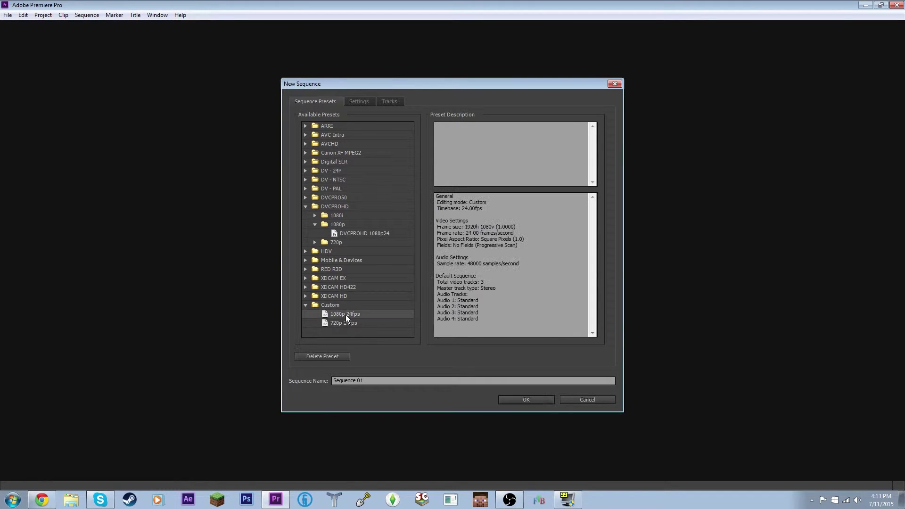
- Create the sequence Sequence 01 from the custom 1080p 24fps preset
left_click(519, 402)
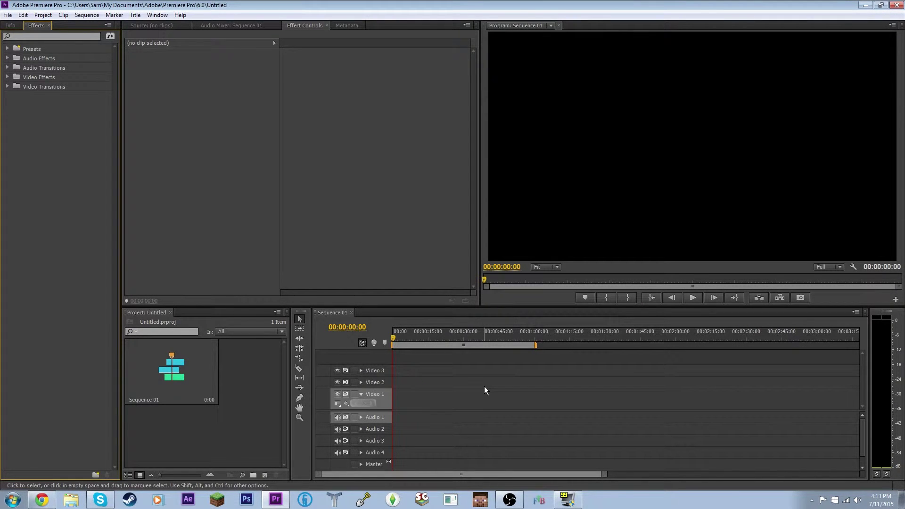
left_click(264, 417)
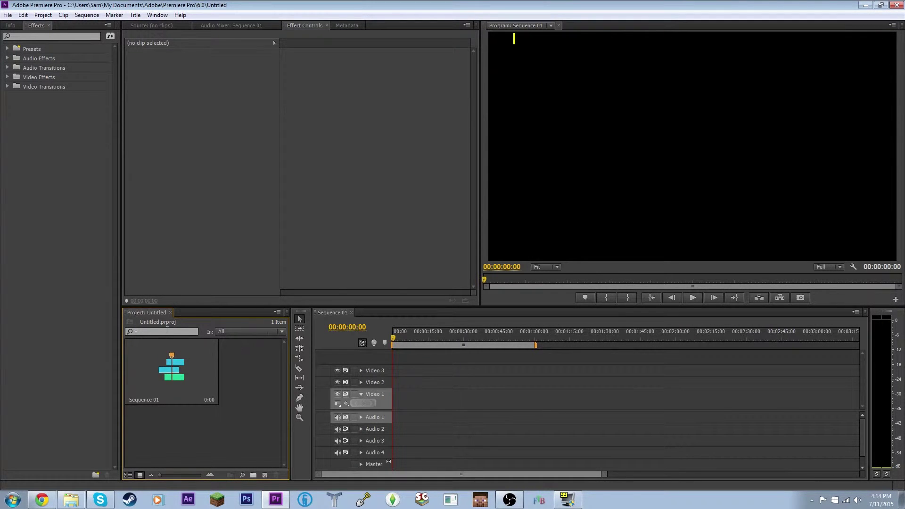
double_click(256, 373)
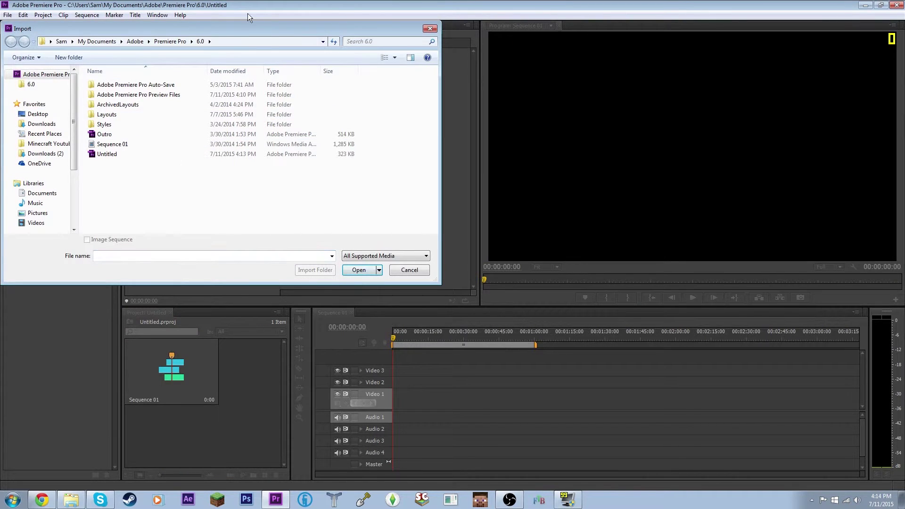
left_click(430, 29)
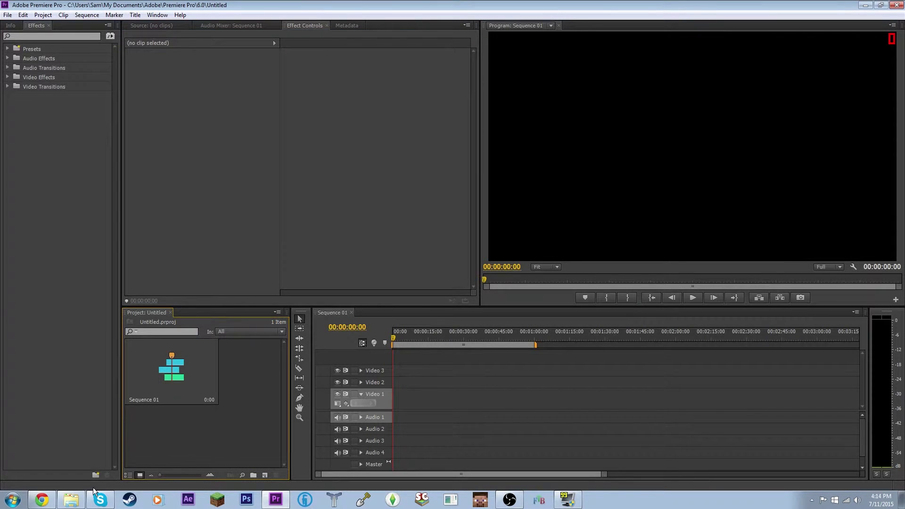
- Switch to Windows Explorer and open the Episode 3 folder inside Videos > Tekkit Classic
key("ctrl+i")
left_click(516, 85)
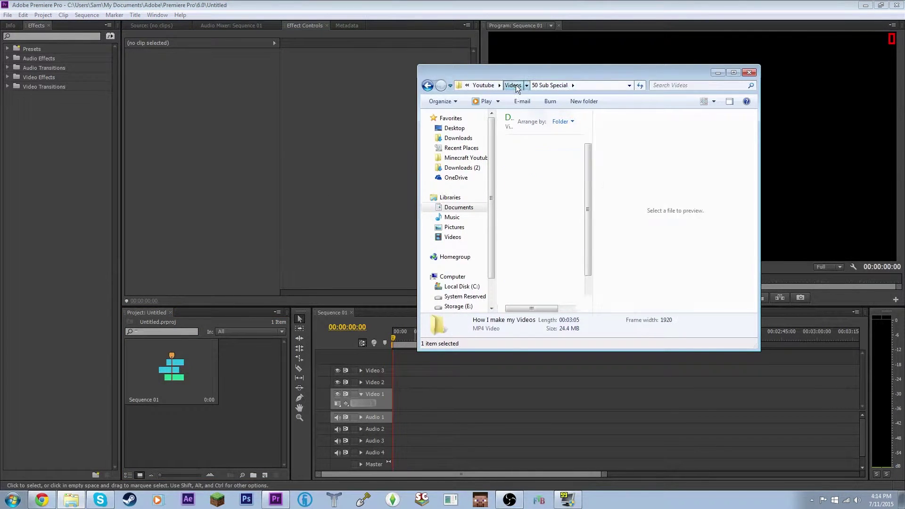
double_click(550, 145)
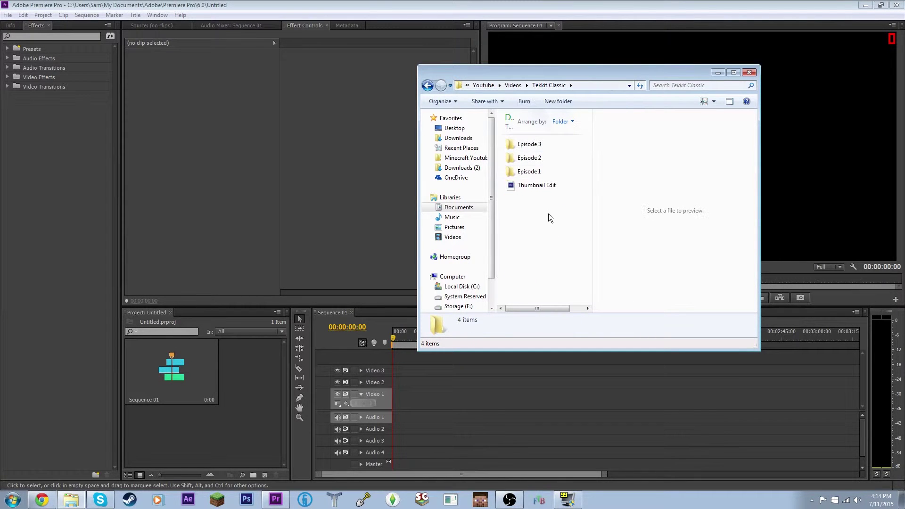
double_click(564, 145)
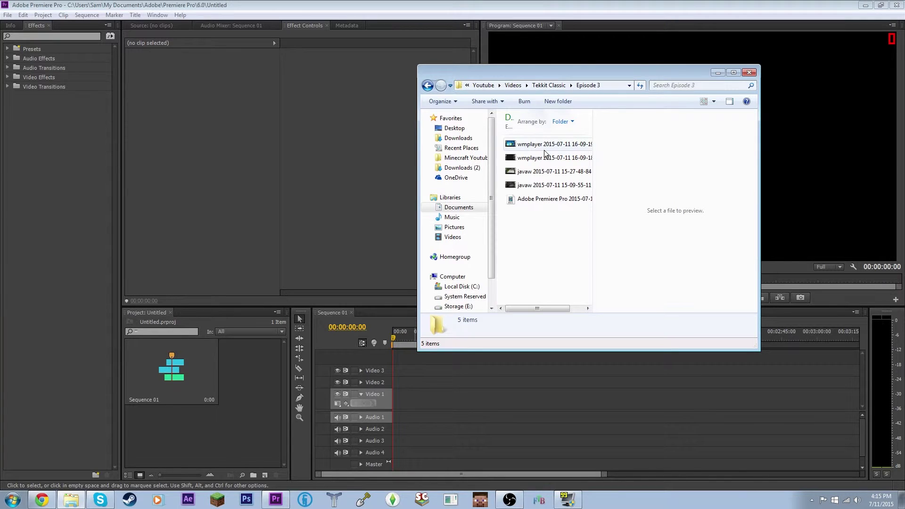
left_click(538, 201)
left_click(538, 186)
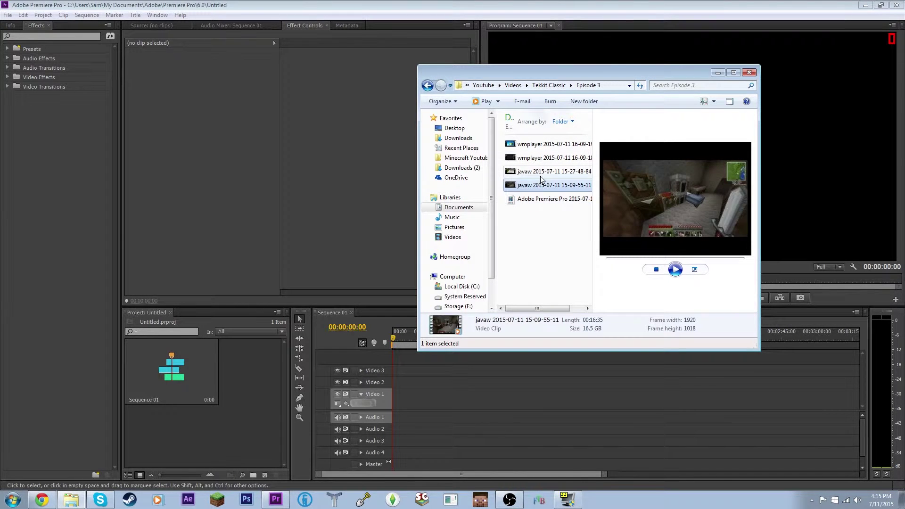
left_click(540, 173)
left_click(537, 158)
left_click(536, 144)
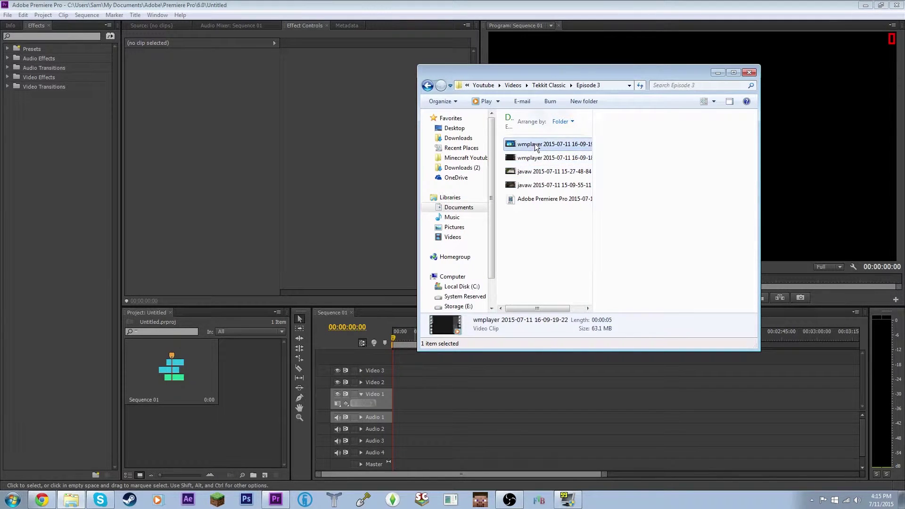
left_click(538, 185)
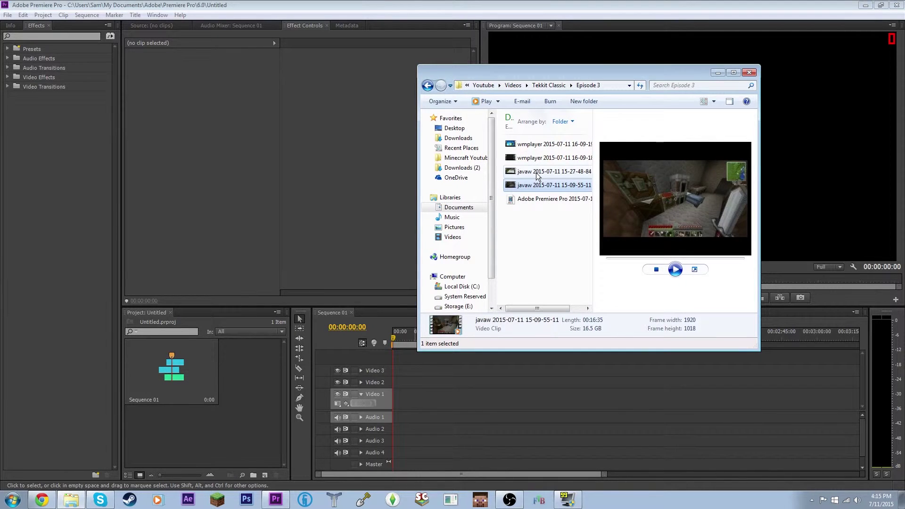
left_click(536, 172, "ctrl")
left_click_drag(329, 306, 229, 420)
left_click(228, 421)
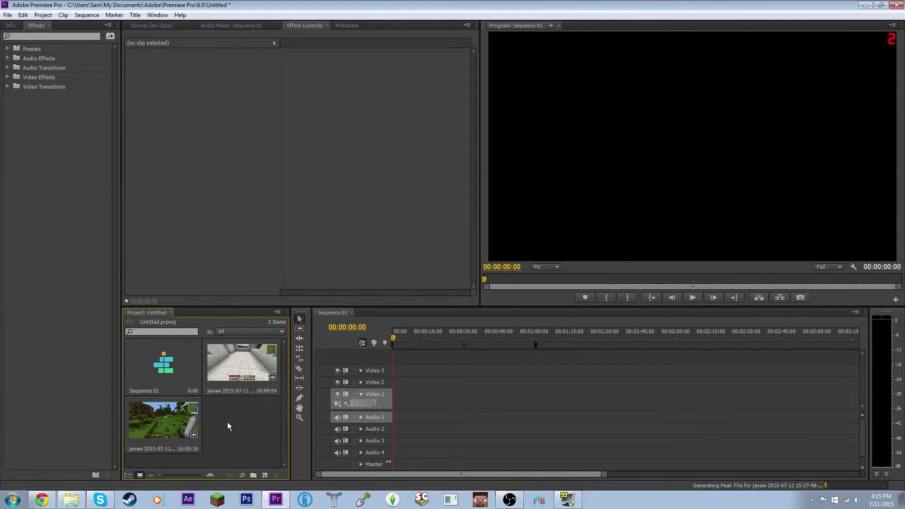
left_click(176, 430)
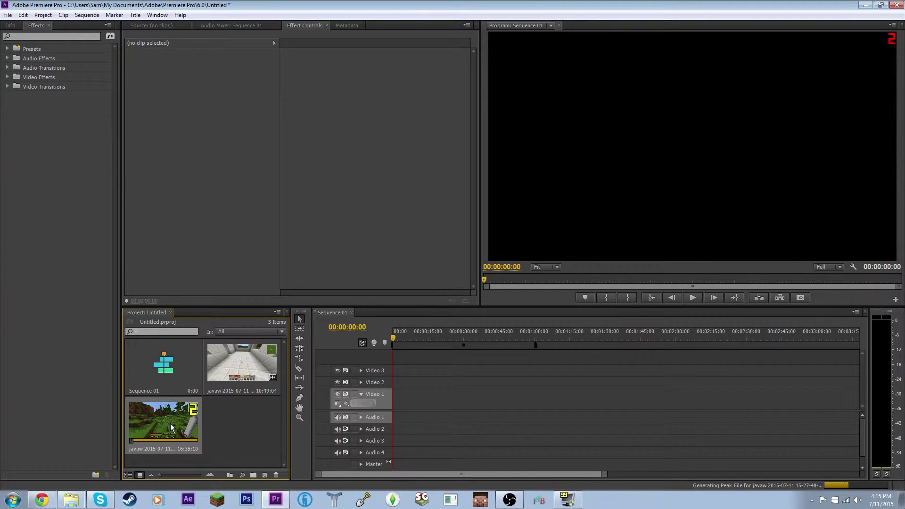
double_click(170, 423)
left_click_drag(126, 279, 96, 287)
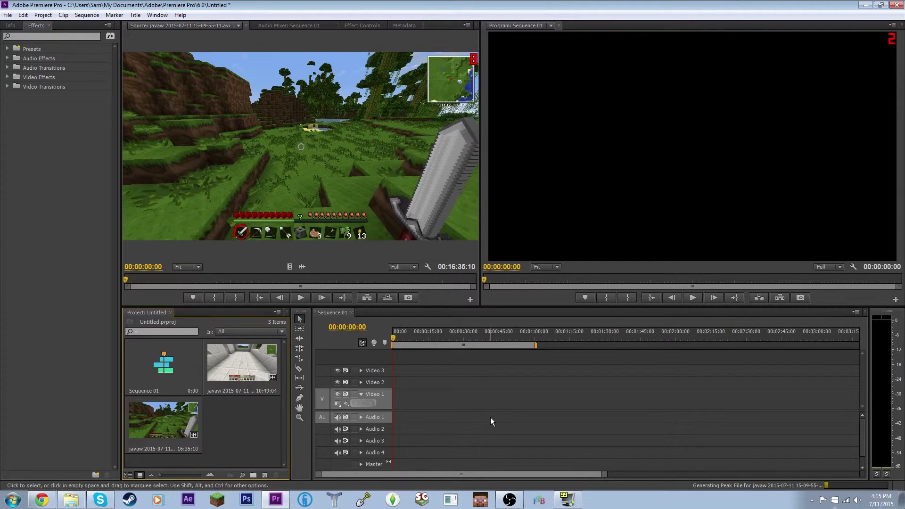
- Lower Adobe Premiere Pro's volume in the Windows Volume Mixer and close the mixer
left_click(858, 499)
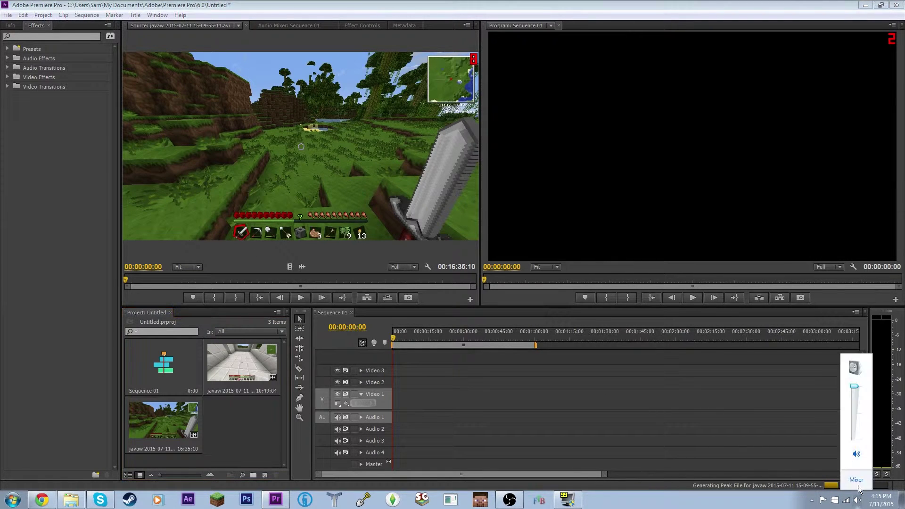
left_click(856, 481)
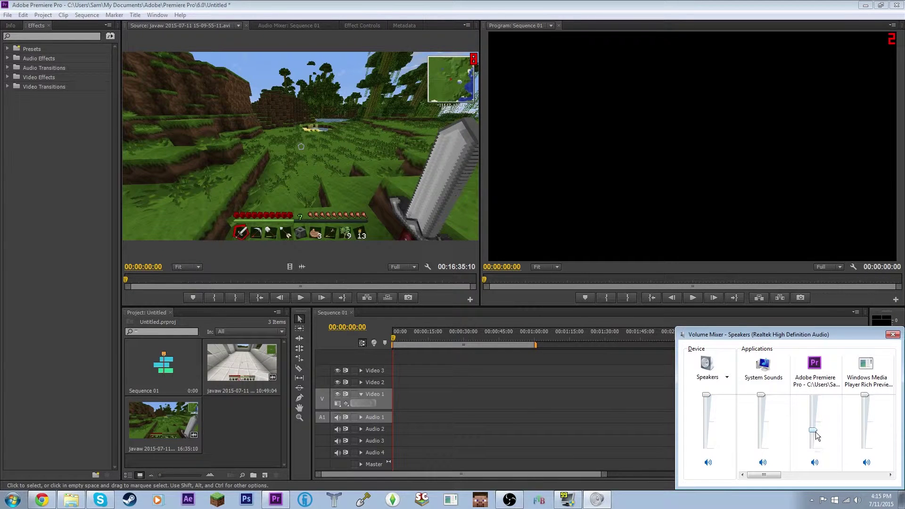
left_click(893, 335)
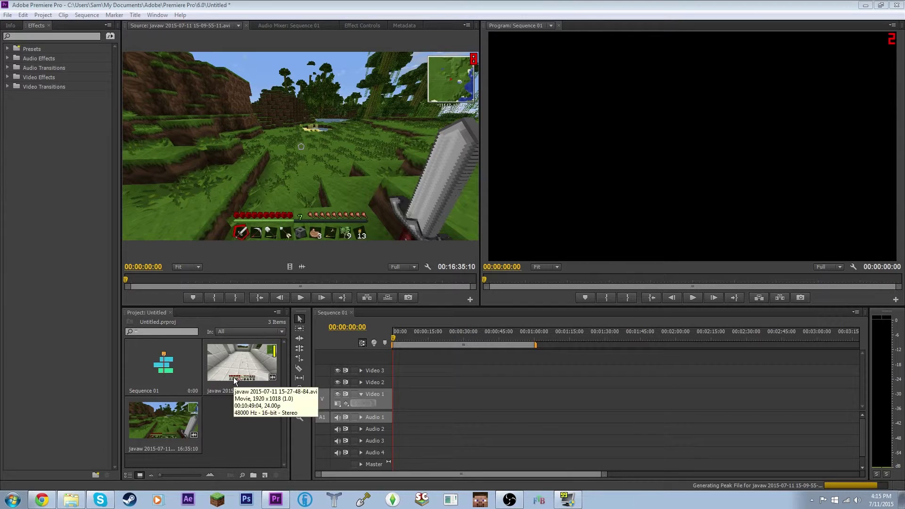
left_click(178, 414)
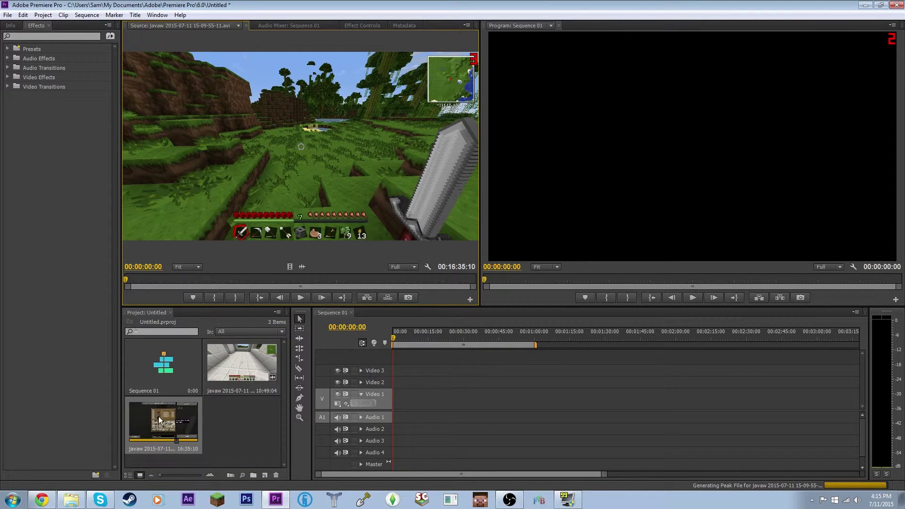
left_click_drag(160, 421, 424, 401)
left_click(522, 268)
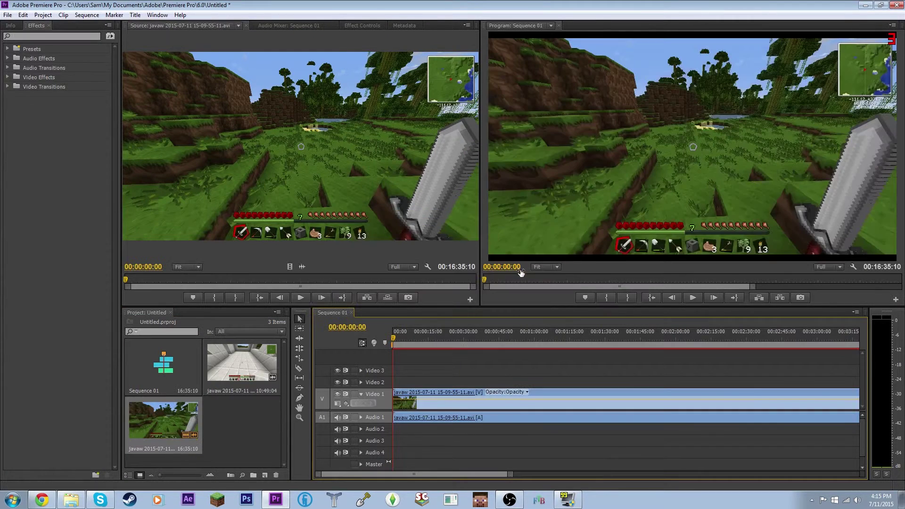
left_click_drag(510, 474, 795, 473)
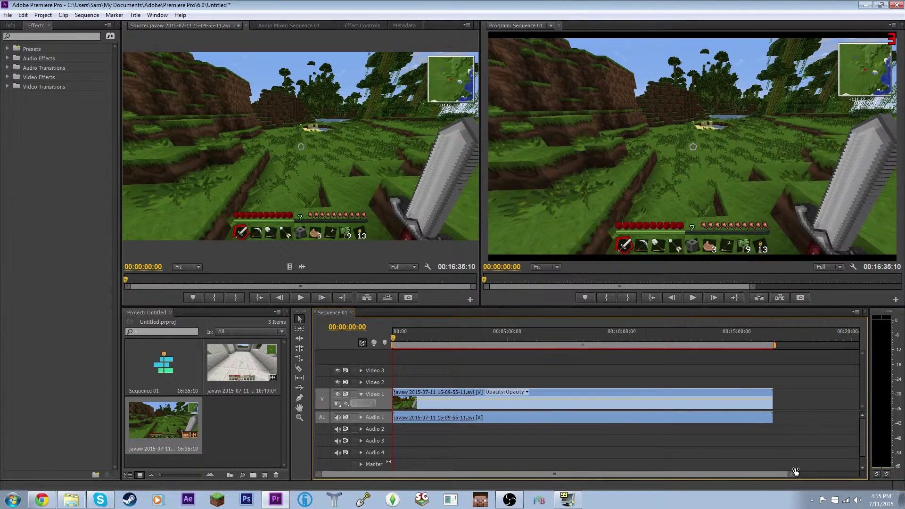
left_click(7, 87)
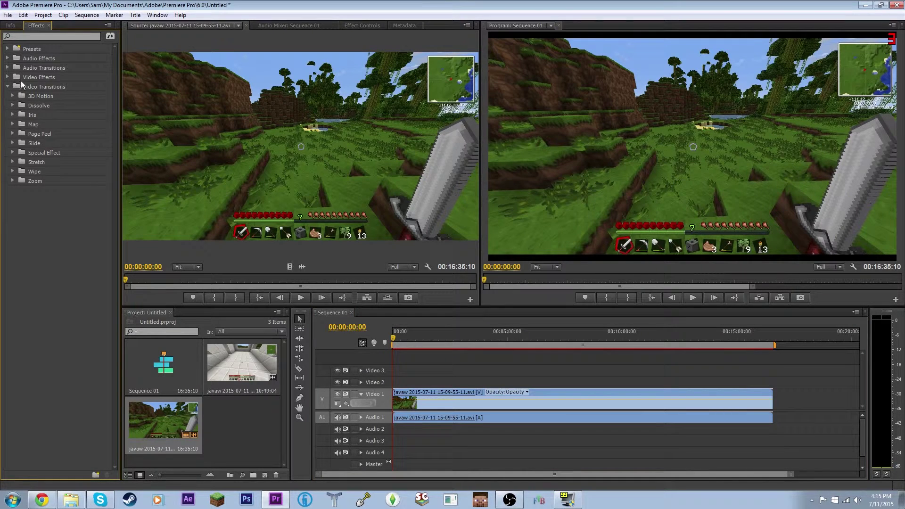
left_click(7, 87)
left_click(654, 176)
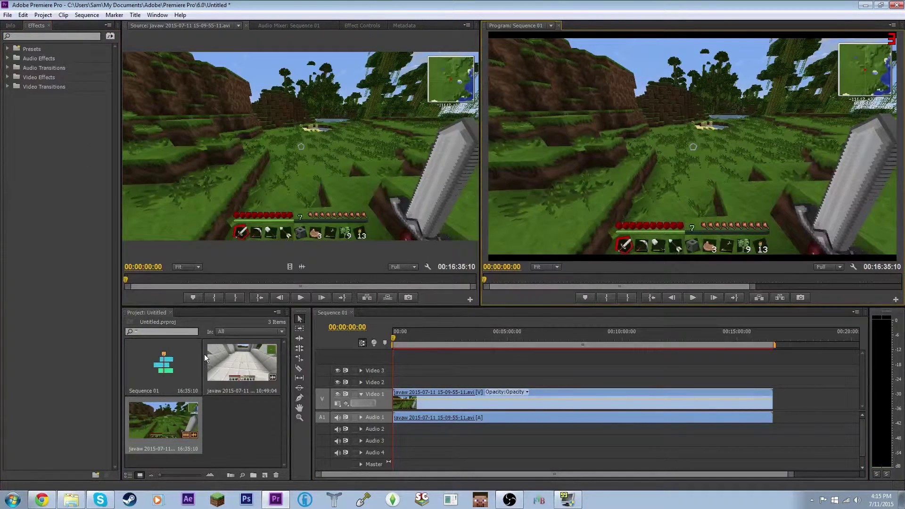
left_click(165, 426)
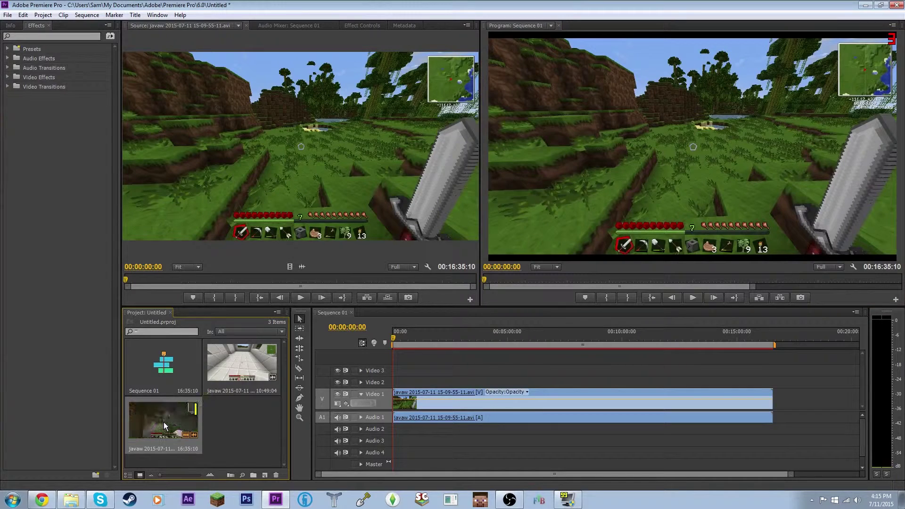
left_click_drag(165, 425, 416, 406)
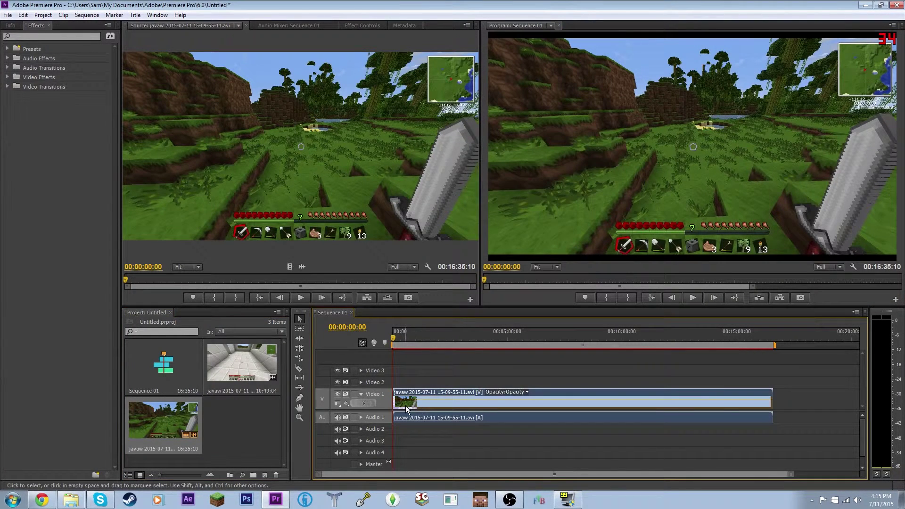
left_click_drag(444, 435, 471, 410)
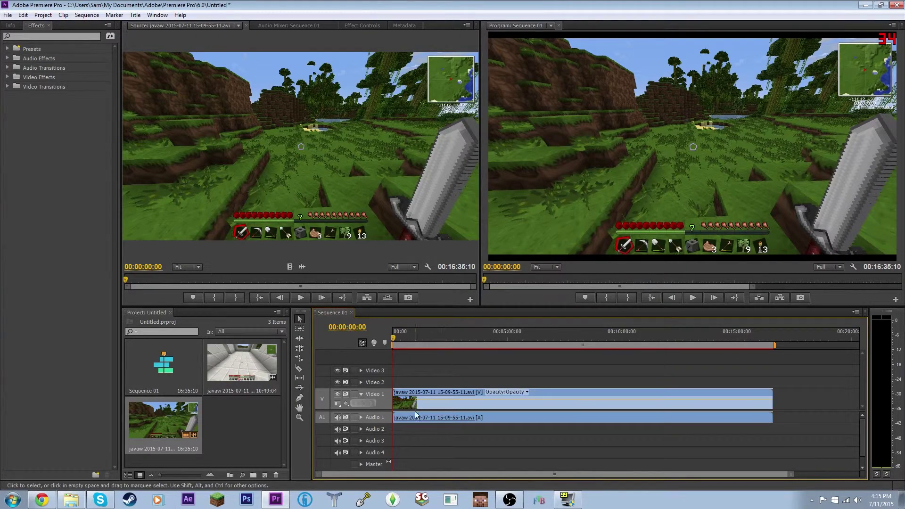
left_click_drag(578, 347, 371, 346)
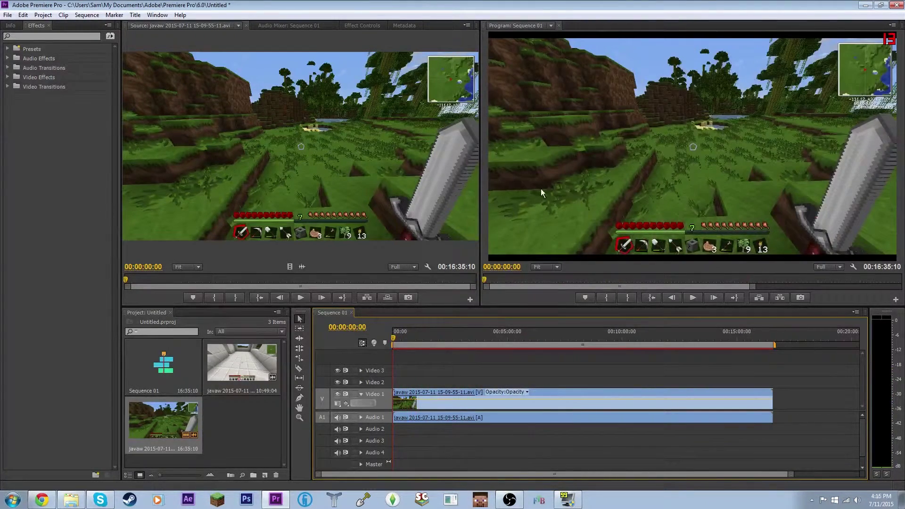
left_click(603, 237)
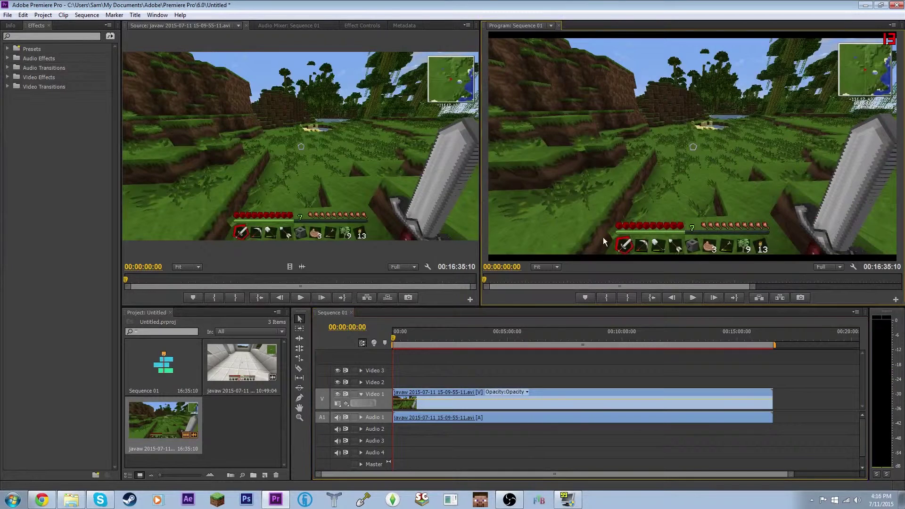
- Apply the Dip to Black dissolve transition to the start of the clip on Video 1
left_click(38, 26)
left_click(7, 87)
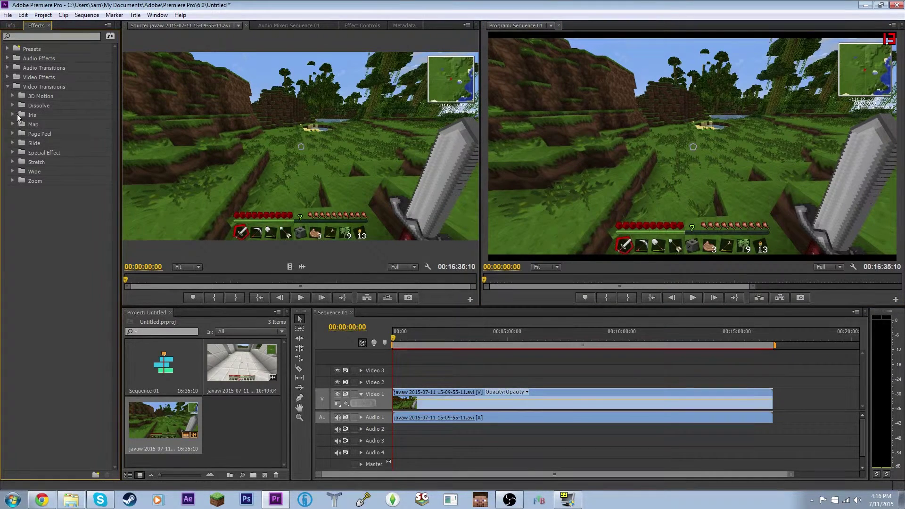
left_click(12, 106)
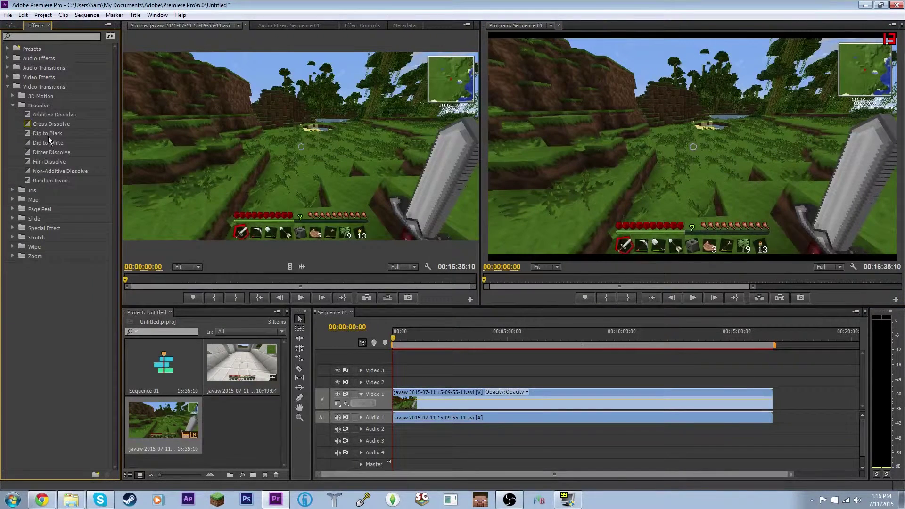
left_click(41, 123)
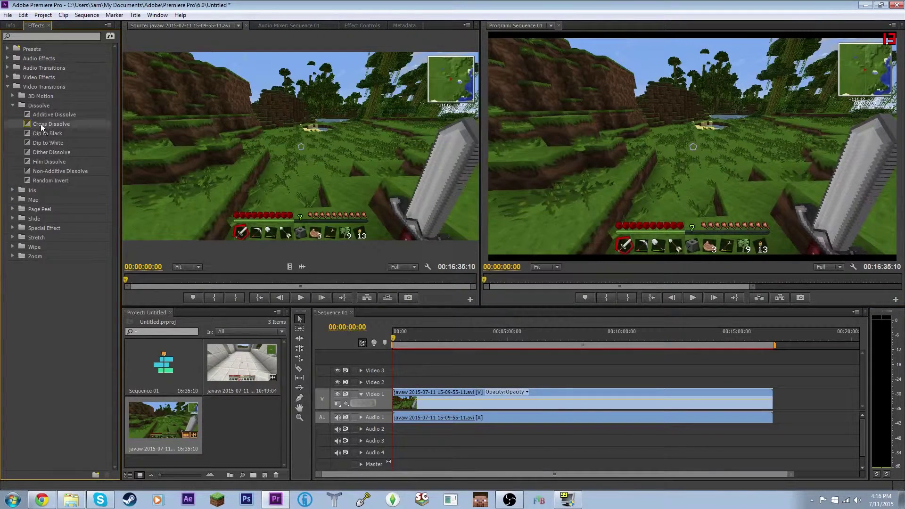
left_click(47, 133)
left_click_drag(52, 131, 402, 406)
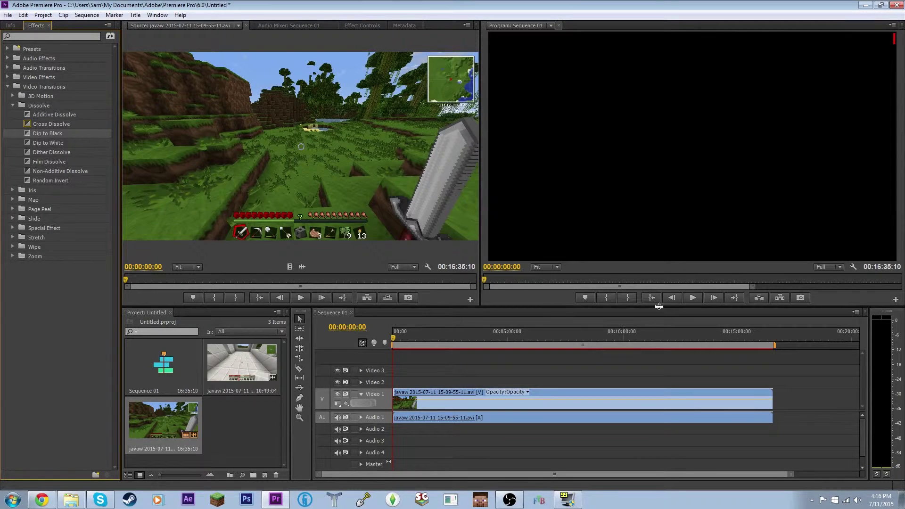
- Play the start of the sequence to preview the transition, then return the playhead to 00:00:00:00
left_click(694, 297)
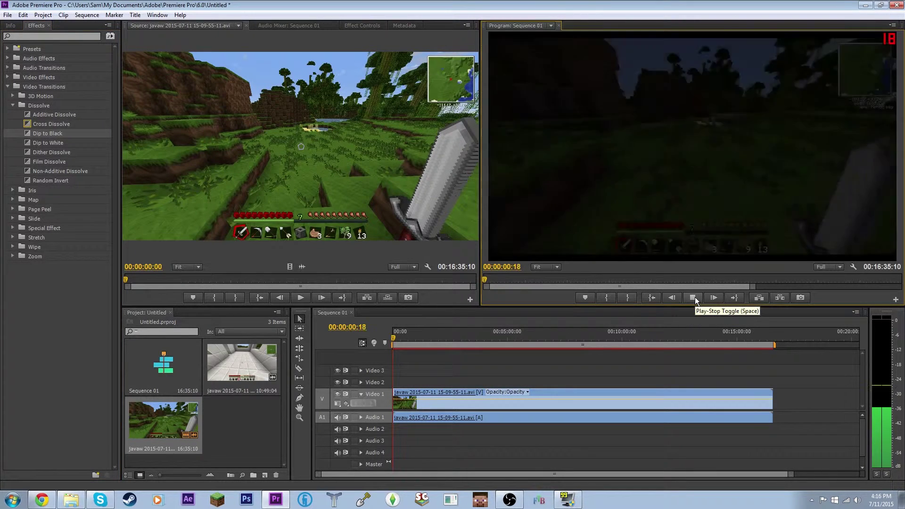
left_click(693, 296)
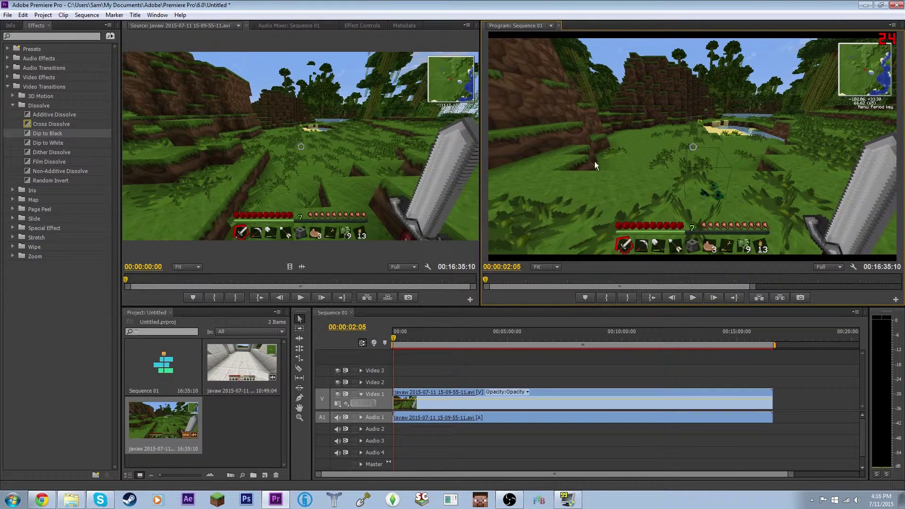
left_click(389, 340)
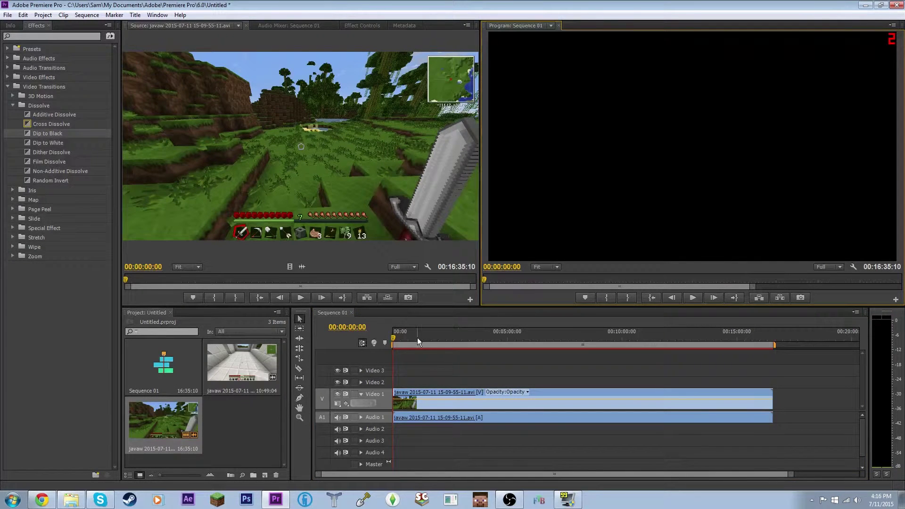
- Play the sequence from 00:02:35:01, stop the playhead at 00:02:41:16, and collapse the Video Transitions effects folder
left_click_drag(413, 339, 452, 358)
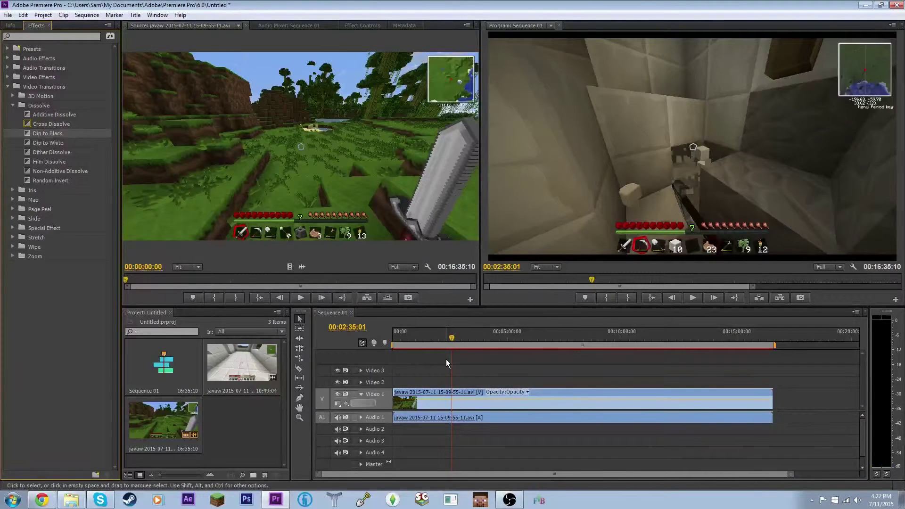
left_click(693, 297)
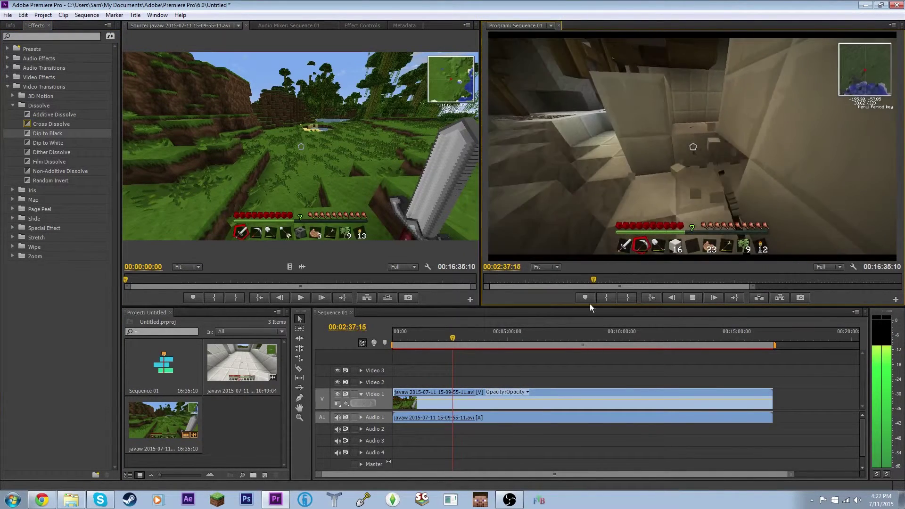
left_click(692, 298)
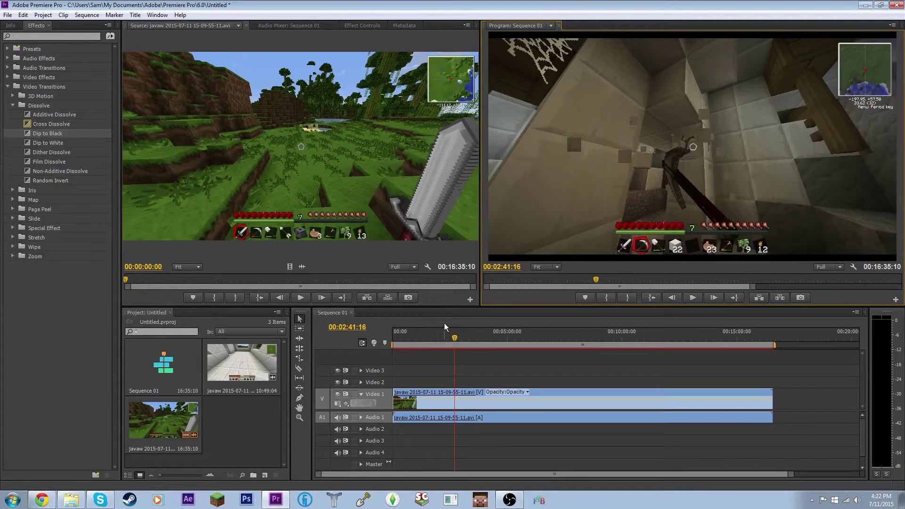
left_click(9, 87)
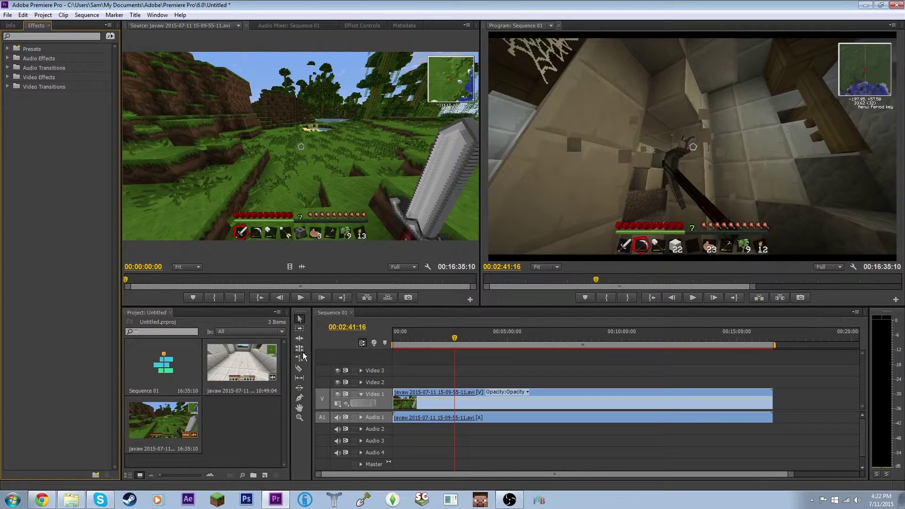
- Split the javaw clip on Video 1 and its audio at 00:02:41:16 using the Razor tool
left_click(306, 429)
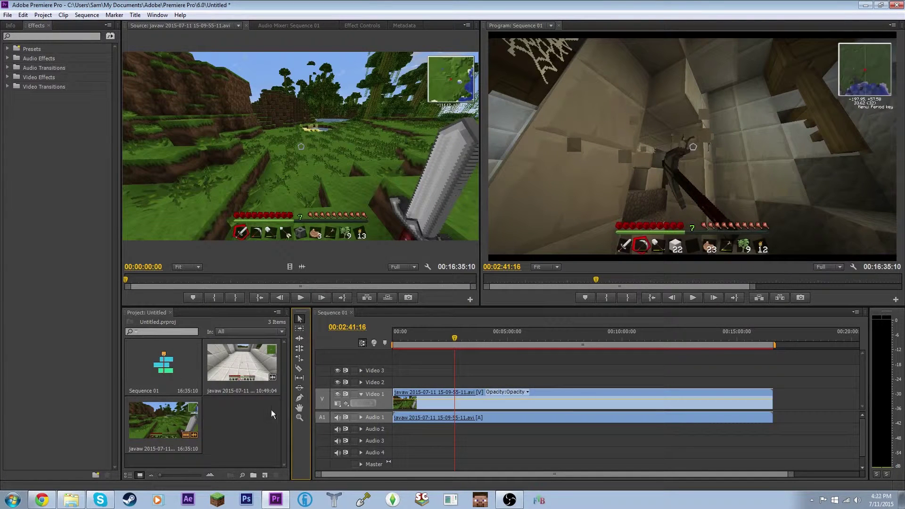
left_click_drag(311, 416, 310, 417)
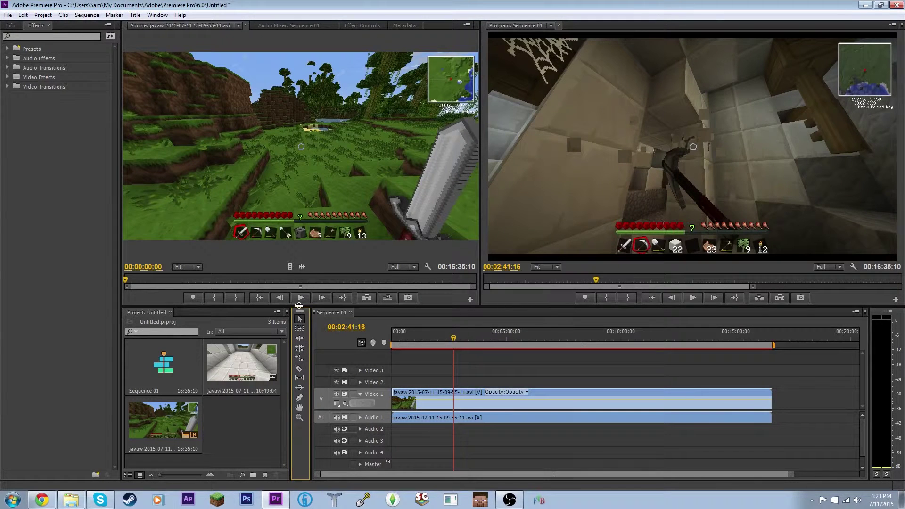
left_click(298, 369)
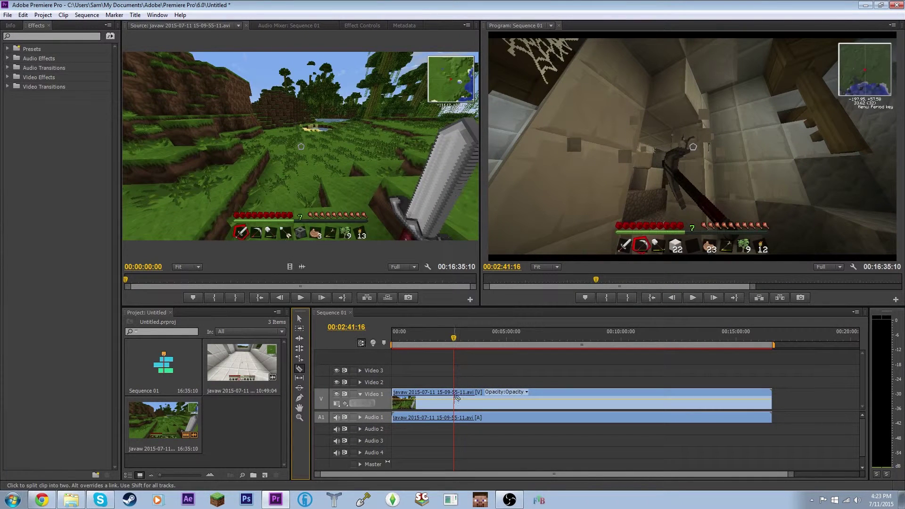
left_click(456, 400)
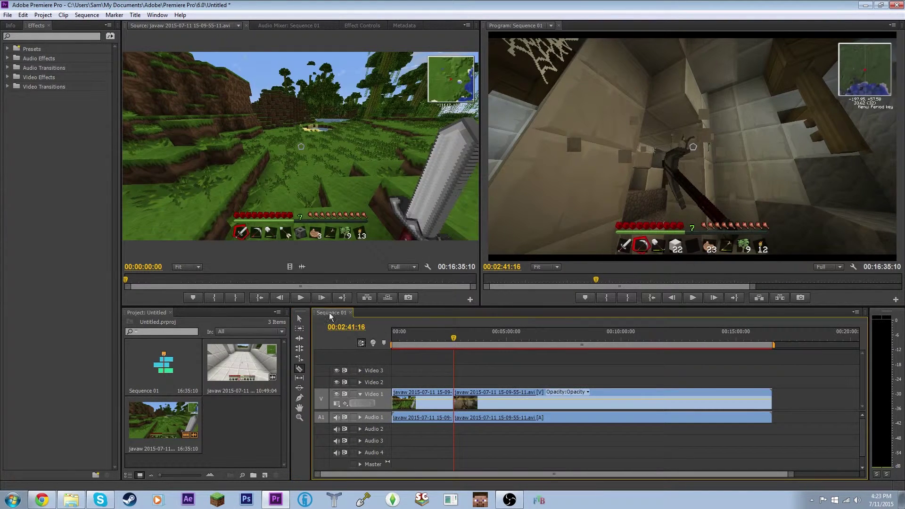
left_click(299, 319)
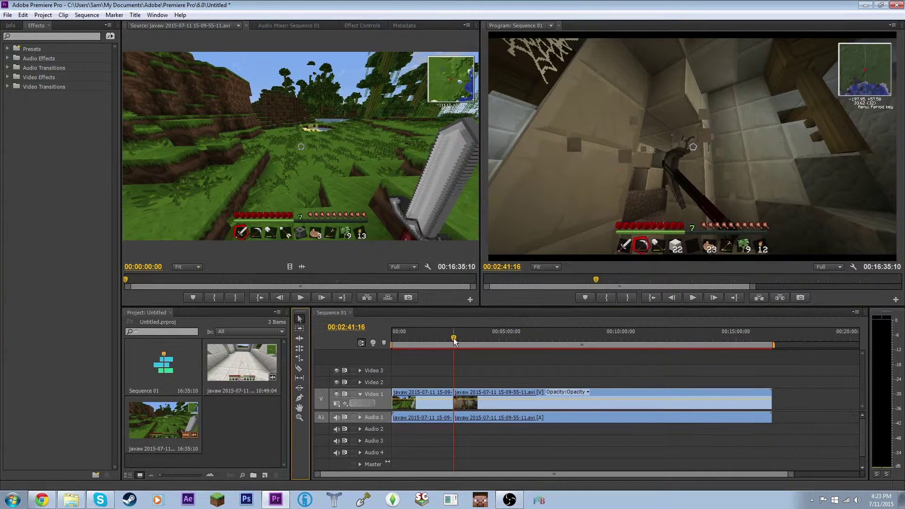
- Play the footage from 00:07:04:02 to 00:07:21:11 and split the clip there with the Razor tool
left_click_drag(454, 339, 553, 350)
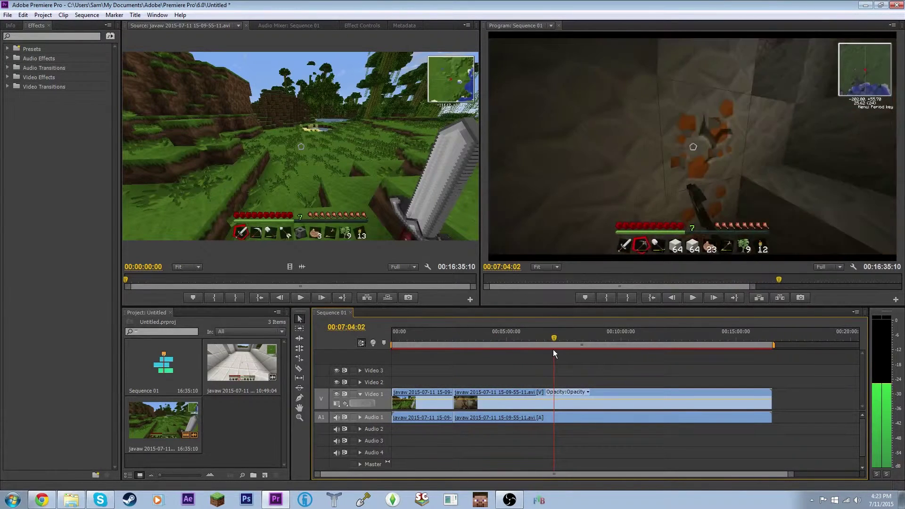
left_click(693, 297)
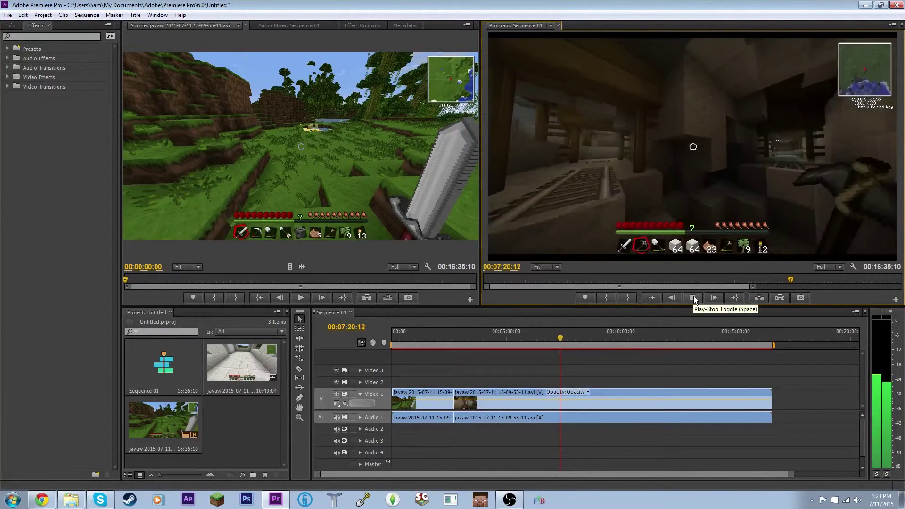
left_click(693, 297)
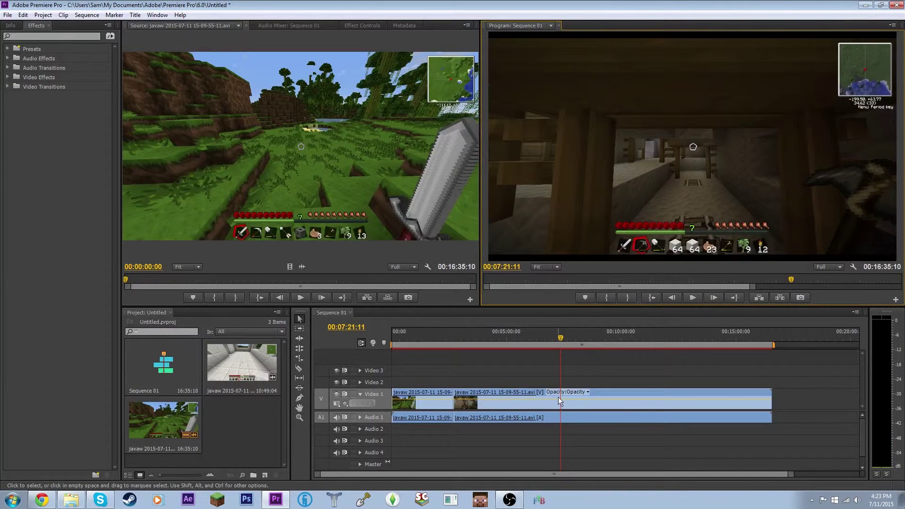
left_click(299, 368)
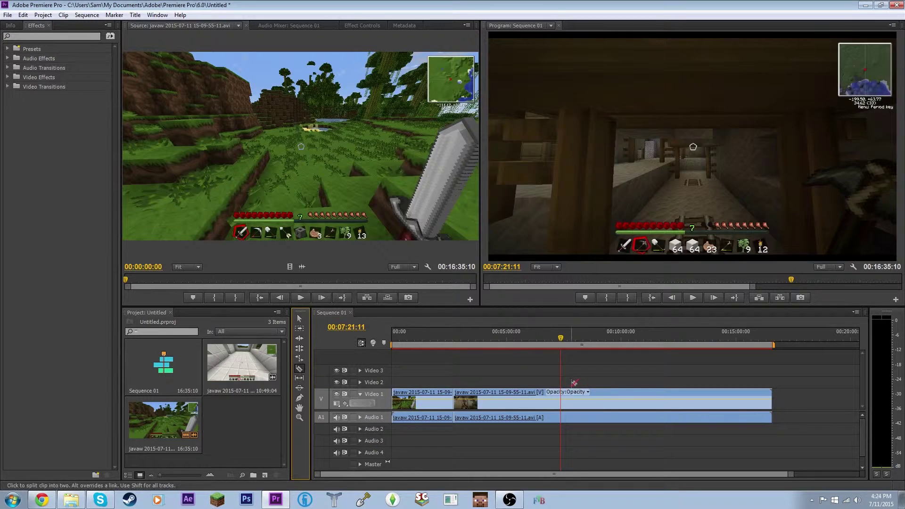
left_click(561, 398)
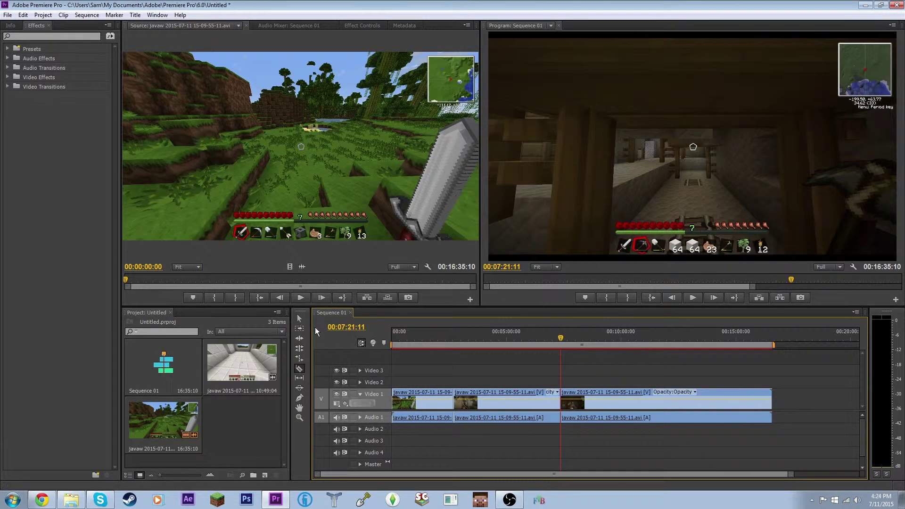
left_click(299, 320)
- Set the speed of the middle segment between the two cuts to 500%
left_click(487, 407)
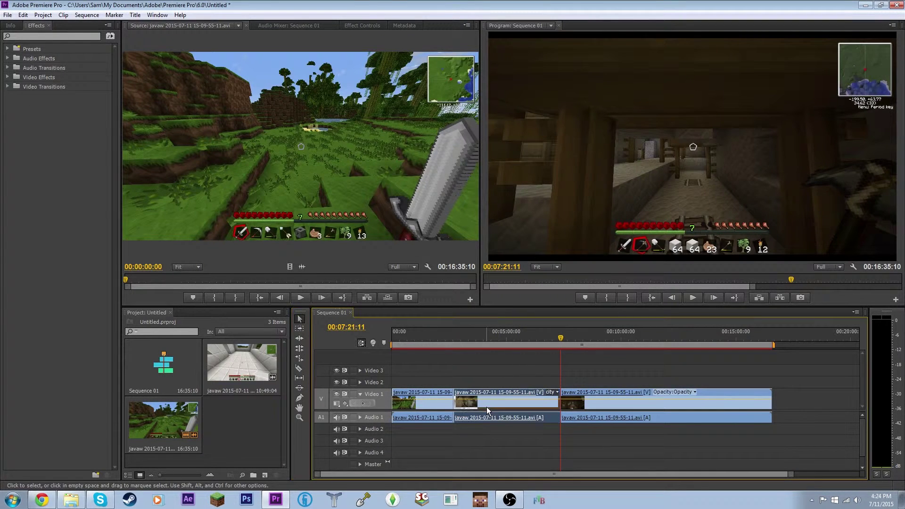
left_click(519, 334)
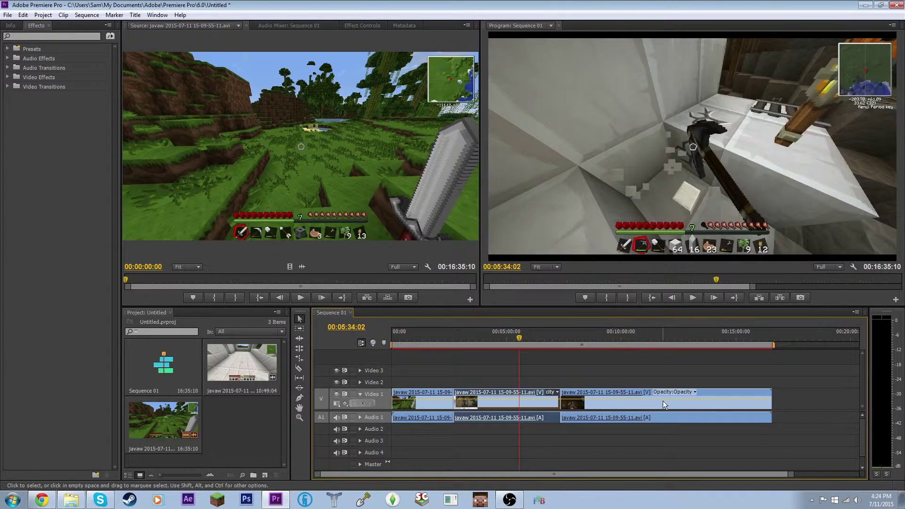
right_click(503, 408)
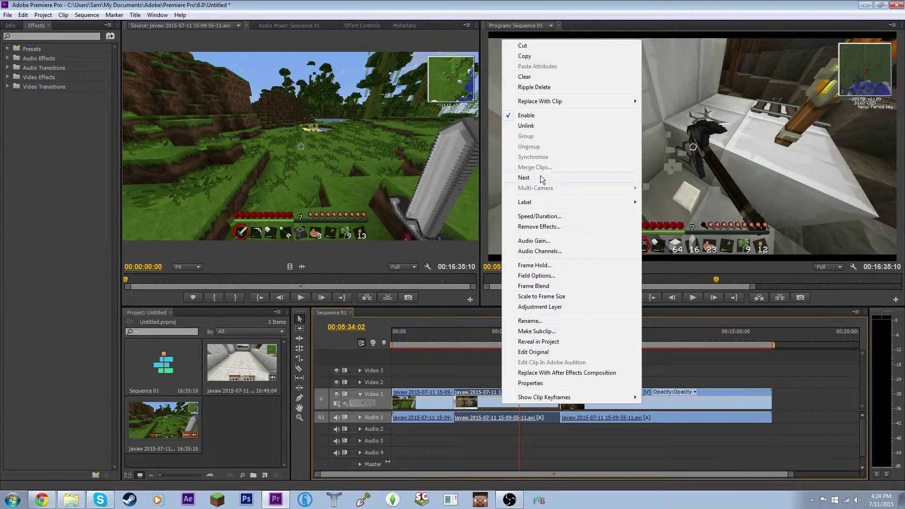
left_click(539, 217)
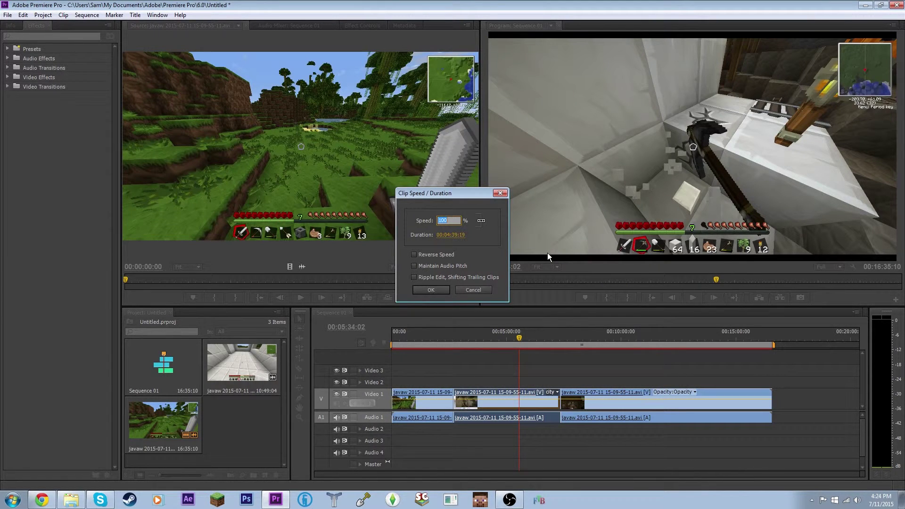
type("500")
left_click(431, 290)
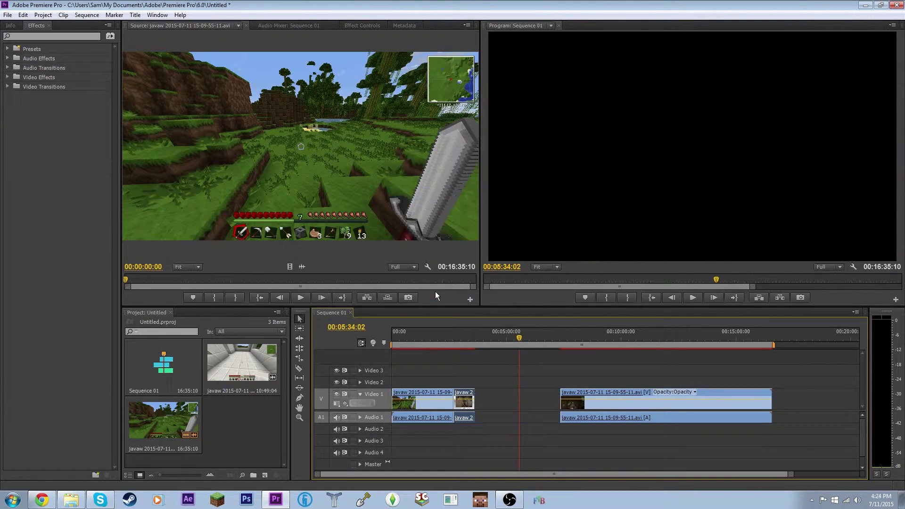
left_click_drag(587, 406, 504, 406)
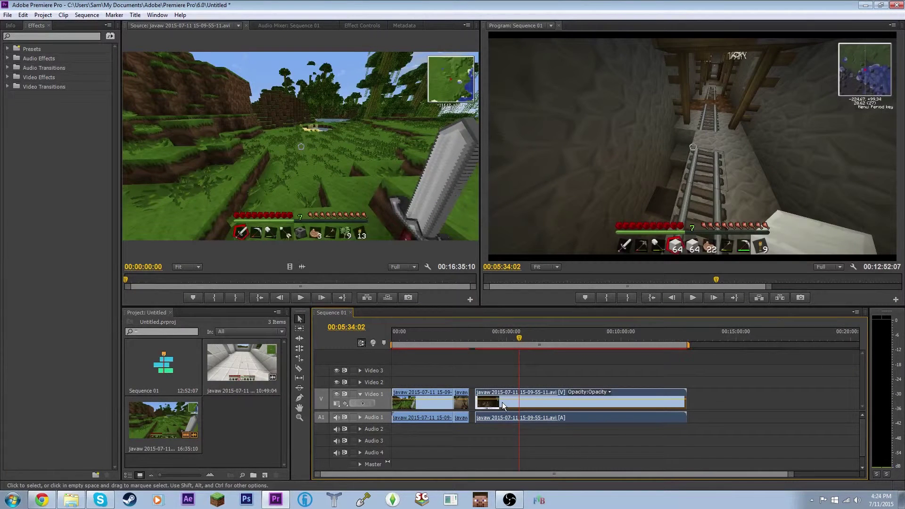
key("ctrl+z")
key("ctrl+z")
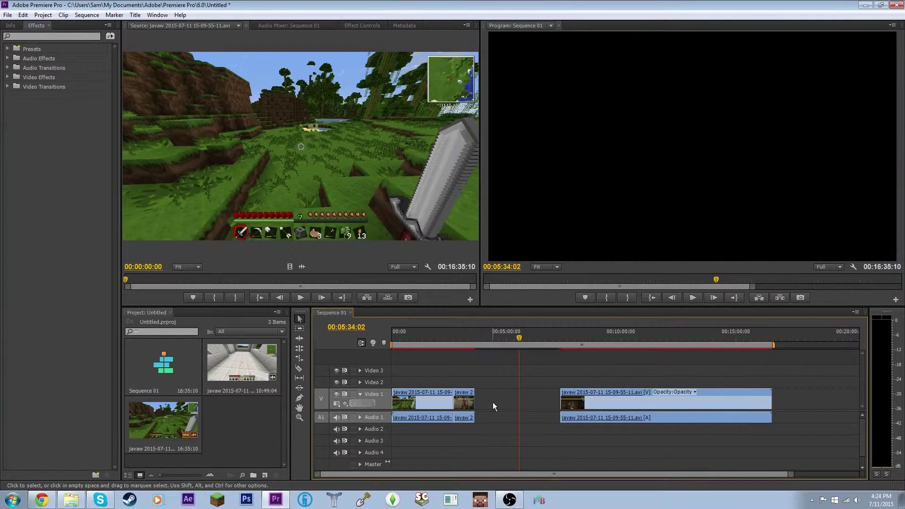
- Move the last clip segment earlier to butt against the sped-up segment, and preview the sped-up footage
left_click_drag(575, 406, 489, 405)
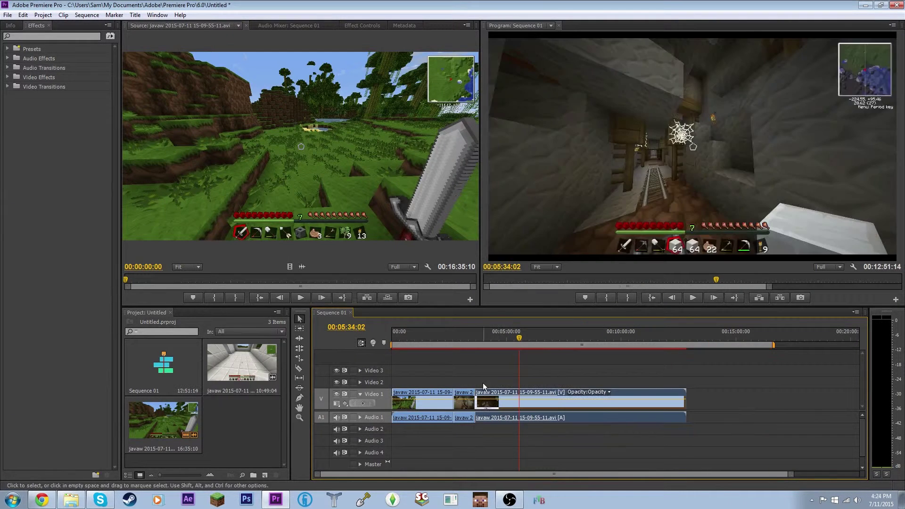
mouse_move(454, 339)
left_mouse_down()
mouse_move(465, 340)
mouse_move(454, 340)
left_mouse_up()
left_click(697, 298)
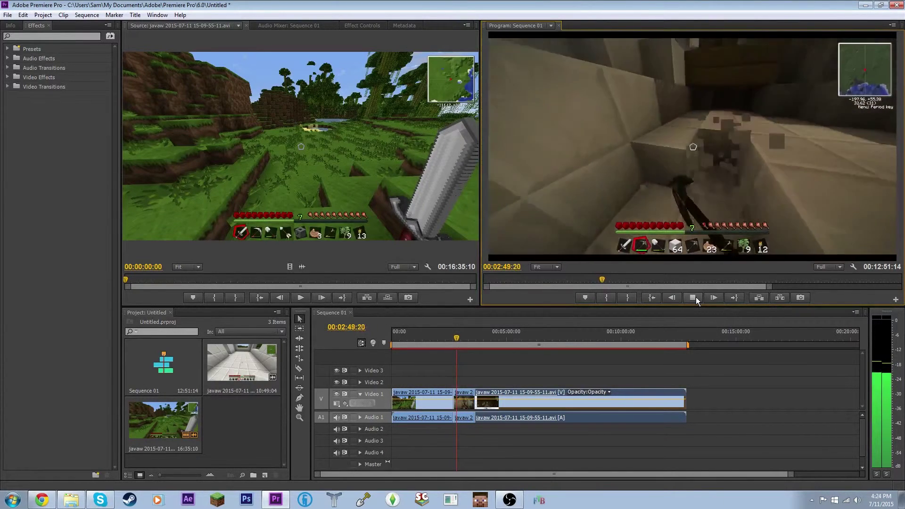
left_click(694, 297)
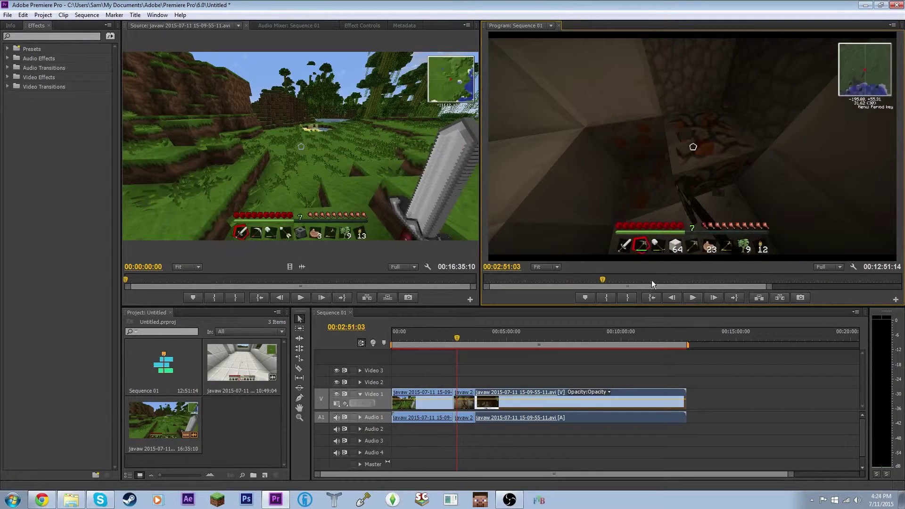
- Unlink the sped-up segment's audio from its video and delete that audio from Audio 1
left_click_drag(458, 386, 696, 436)
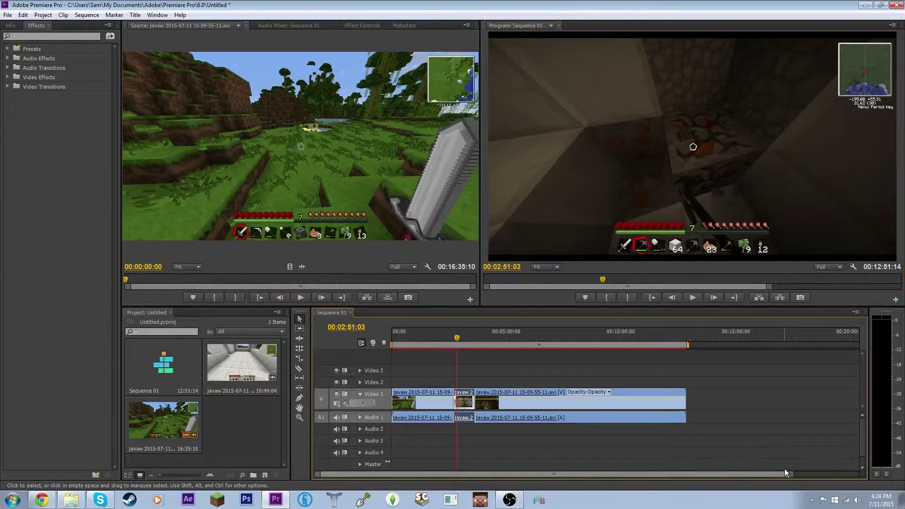
left_click_drag(786, 473, 711, 473)
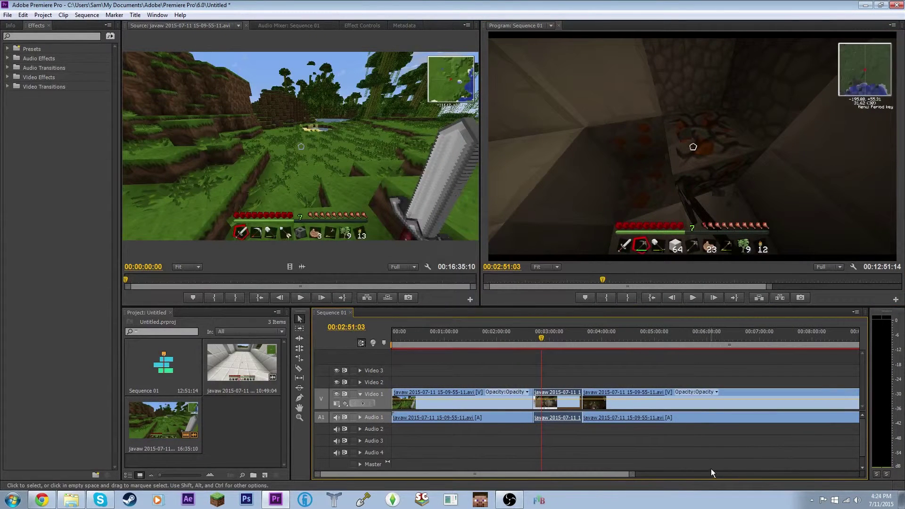
right_click(556, 404)
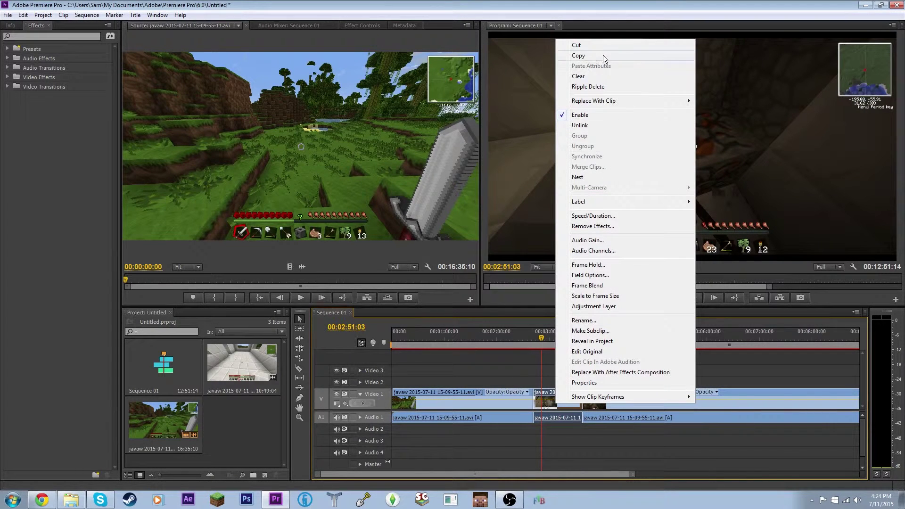
left_click(600, 124)
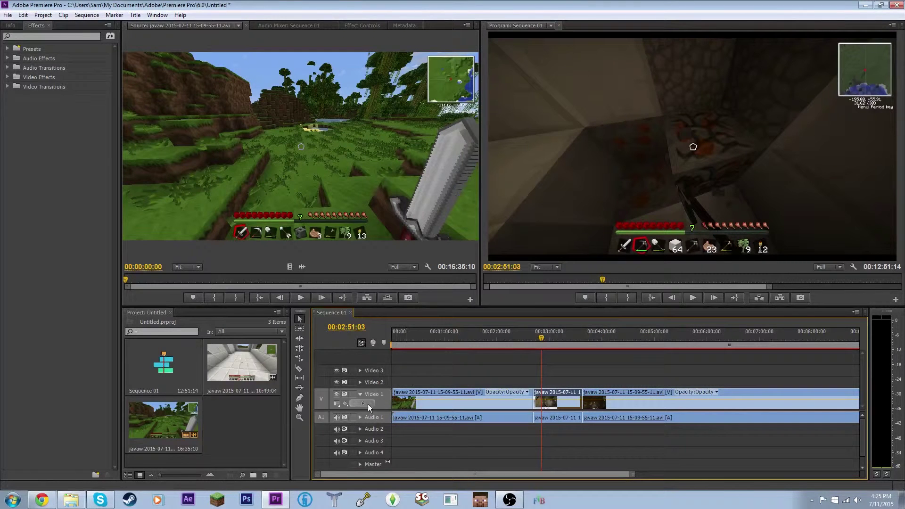
left_click(566, 418)
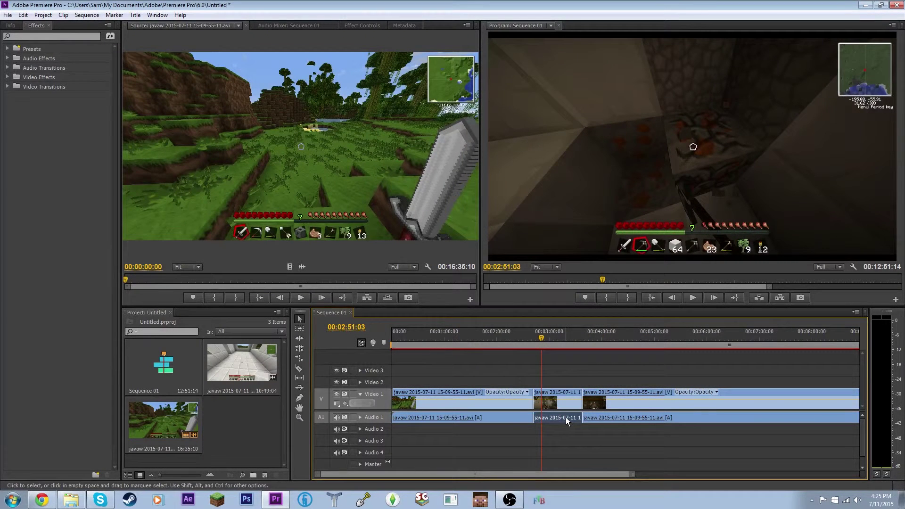
key("Delete")
- Preview the silent sped-up segment and the return to normal speed from 00:03:36:08, and scrub further along the sequence
left_click(691, 296)
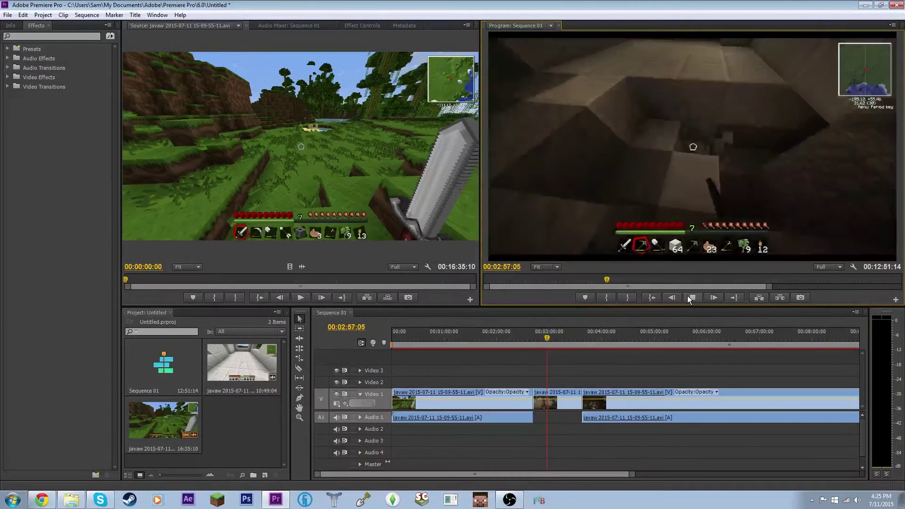
left_click(689, 297)
left_click_drag(634, 478, 773, 478)
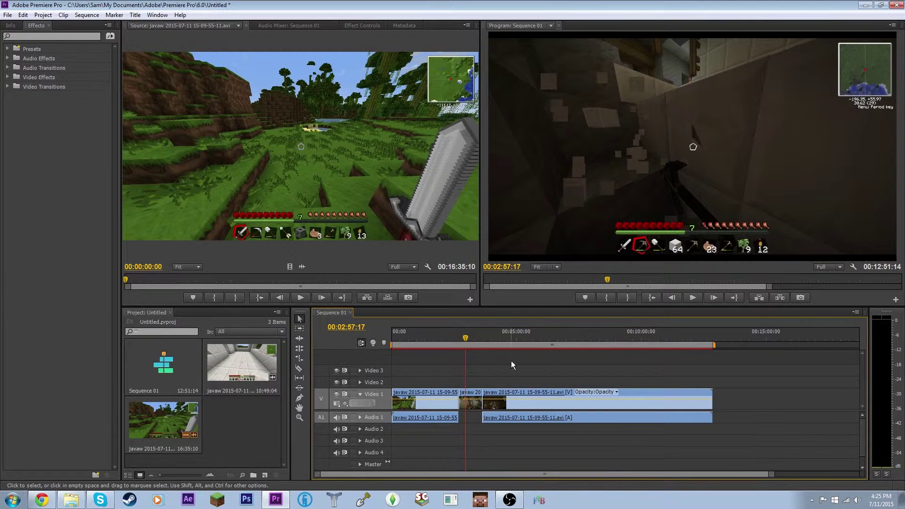
left_click_drag(485, 339, 482, 338)
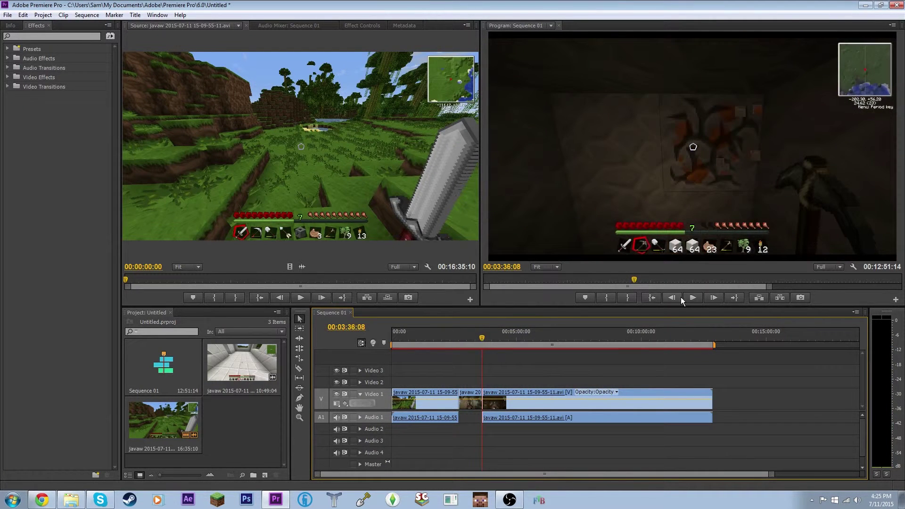
left_click(692, 297)
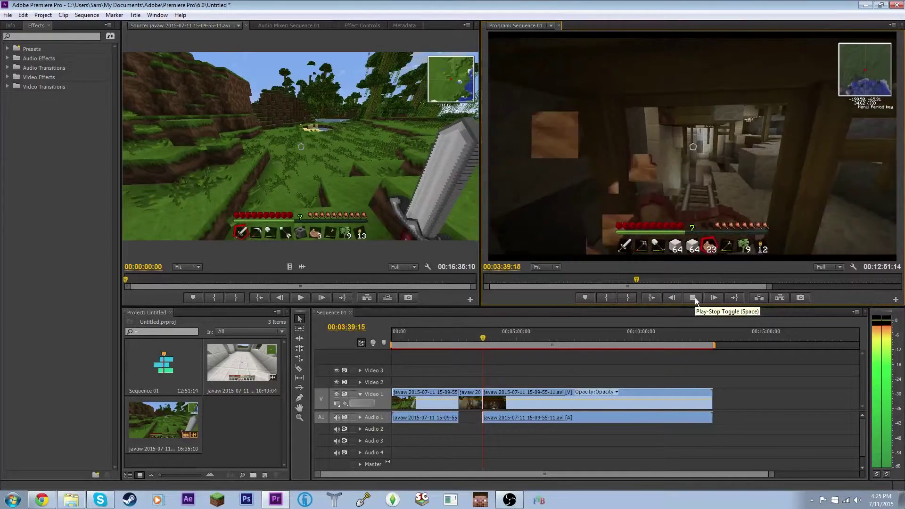
left_click(695, 298)
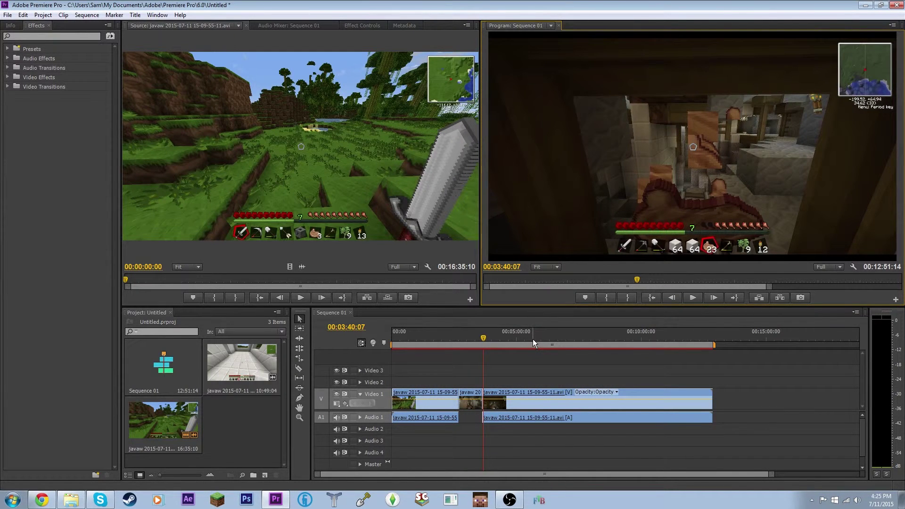
left_click_drag(533, 339, 617, 345)
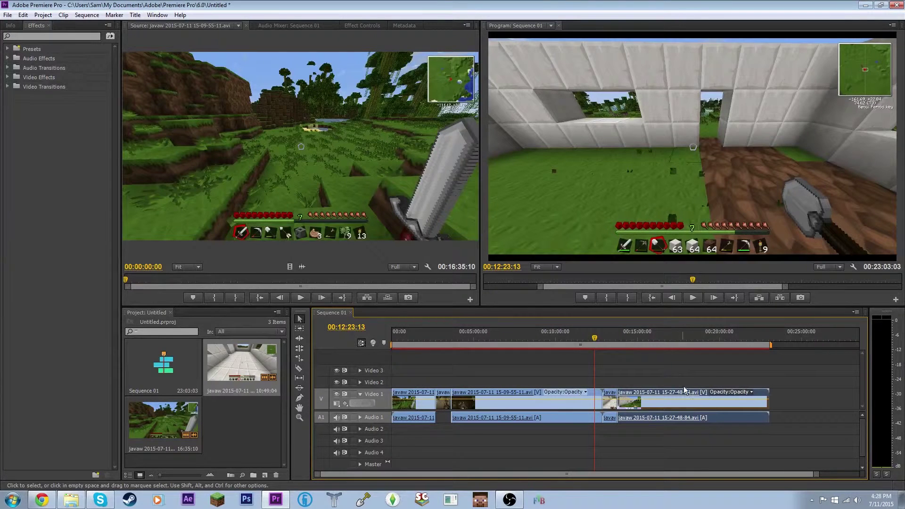
- Play through the cut between the two recordings, starting from 00:12:51:02
key("equal")
key("equal")
key("equal")
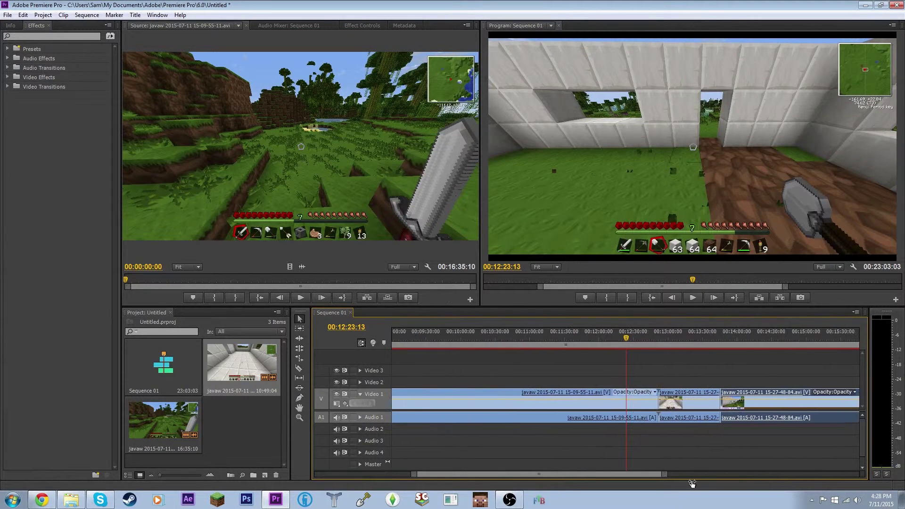
left_click(670, 342)
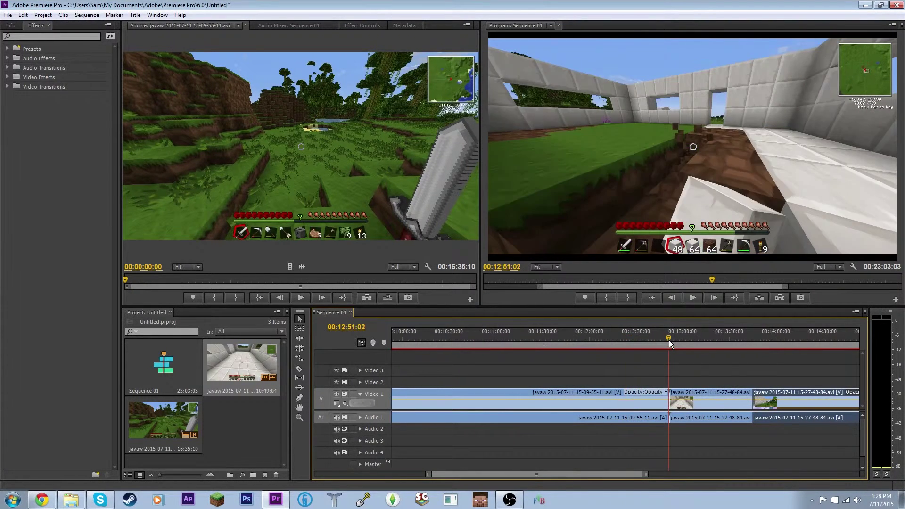
left_click(693, 297)
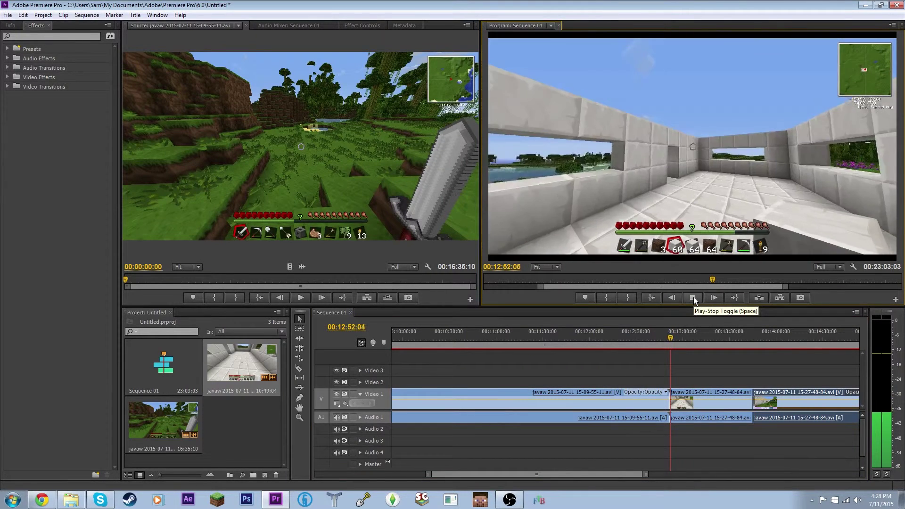
left_click(694, 297)
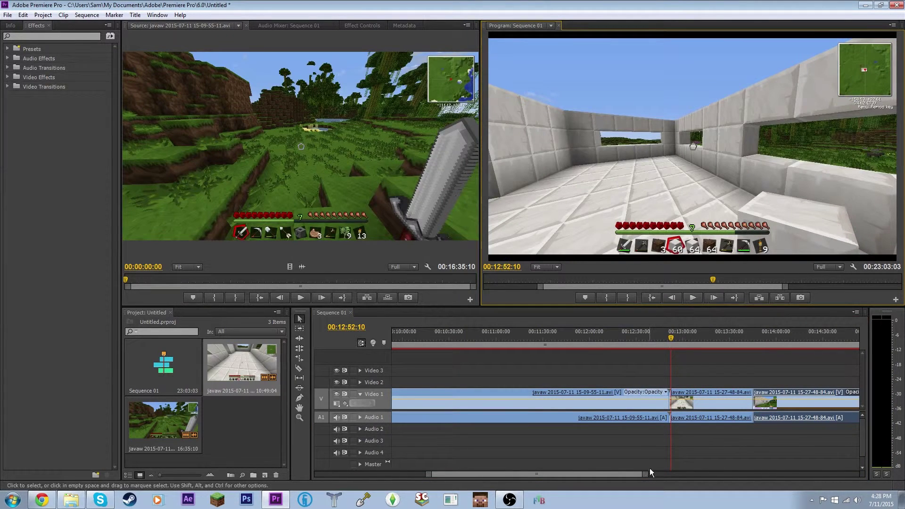
- Apply the Push video transition from the Slide category to the cut between the two recordings on Video 1, accepting repeated frames
left_click_drag(645, 474, 565, 477)
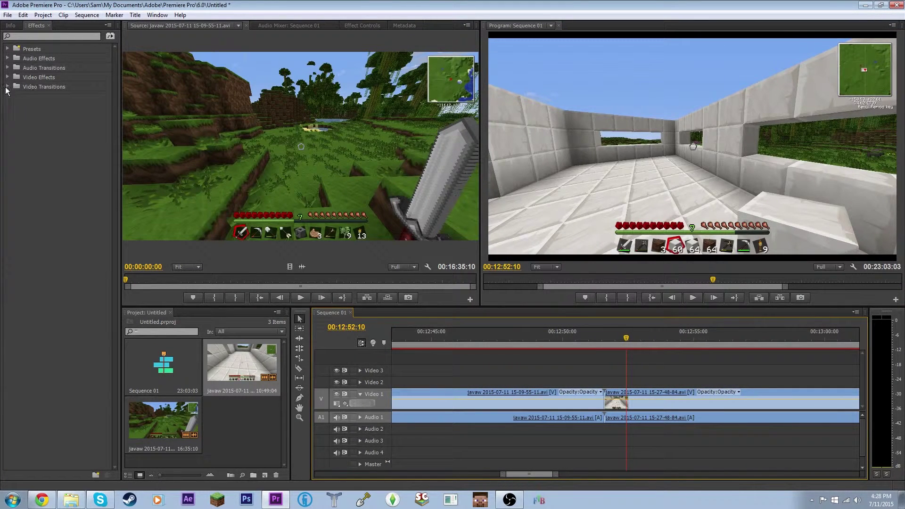
left_click(9, 58)
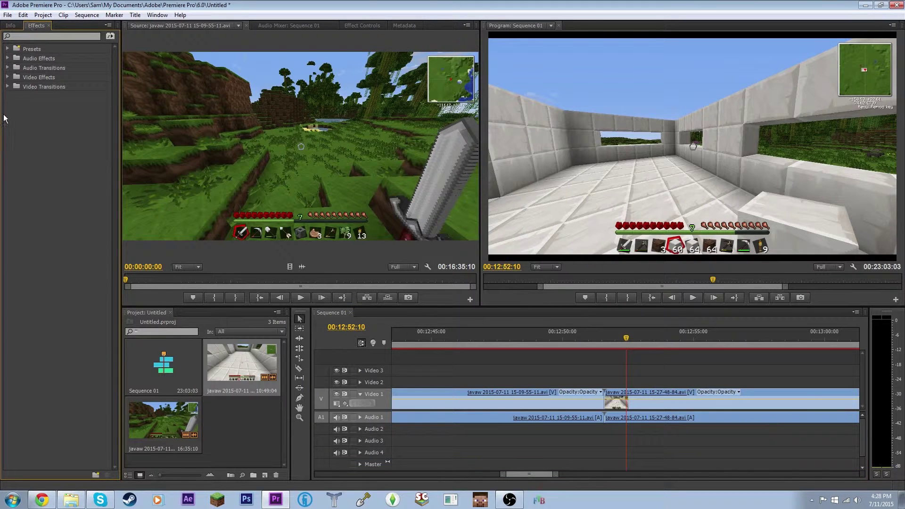
left_click(7, 86)
left_click(13, 105)
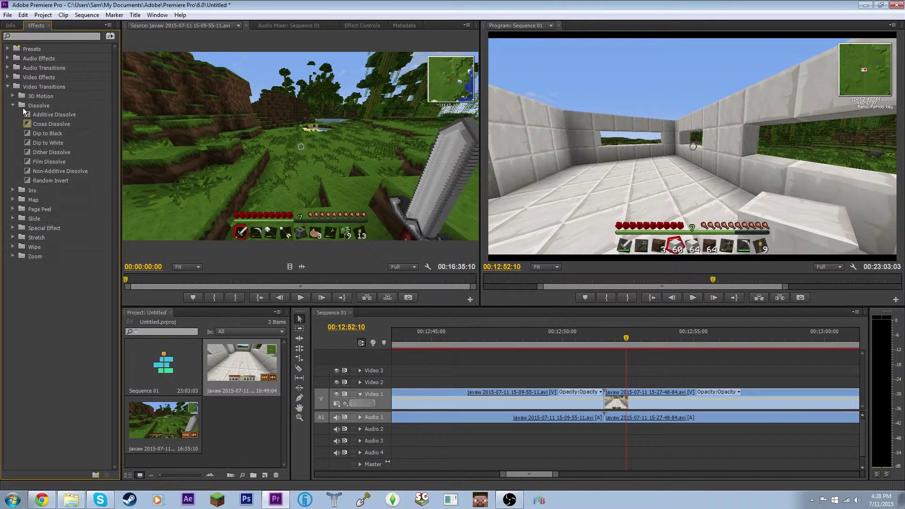
left_click(13, 106)
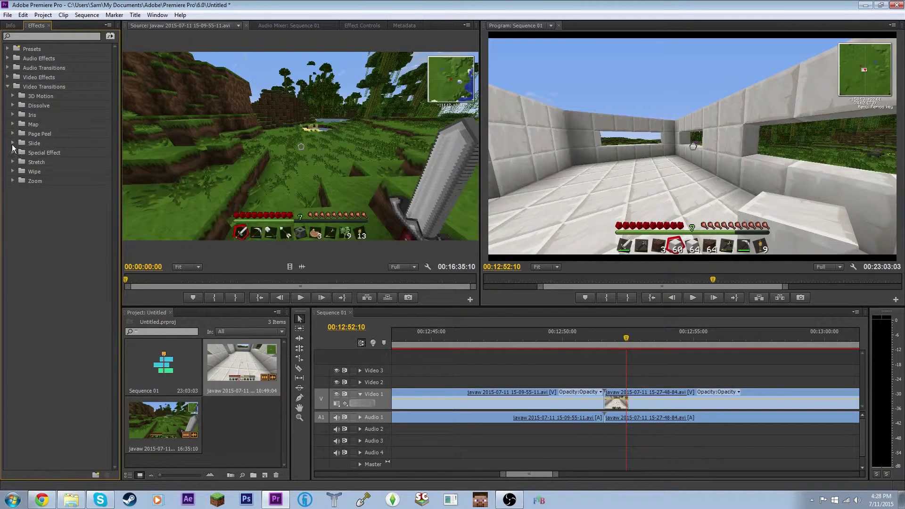
left_click(13, 144)
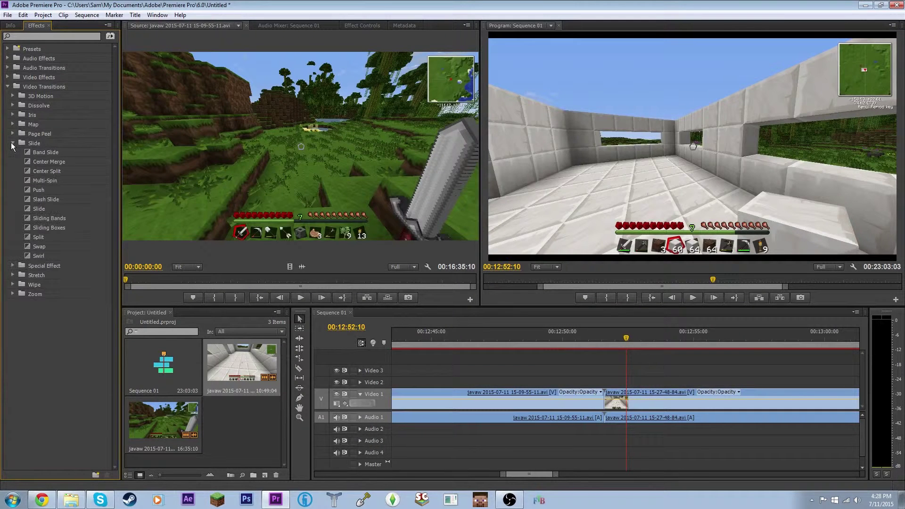
left_click(43, 189)
left_click(44, 209)
left_click(45, 189)
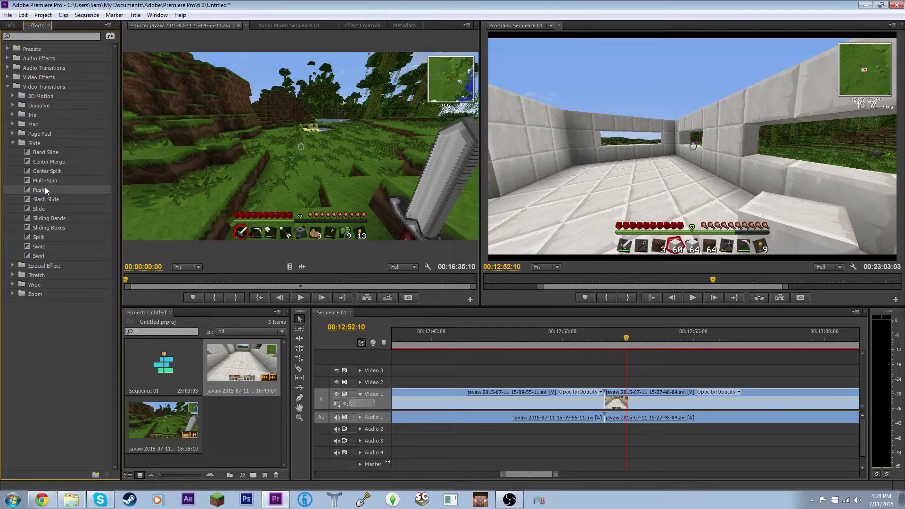
left_click_drag(41, 189, 613, 410)
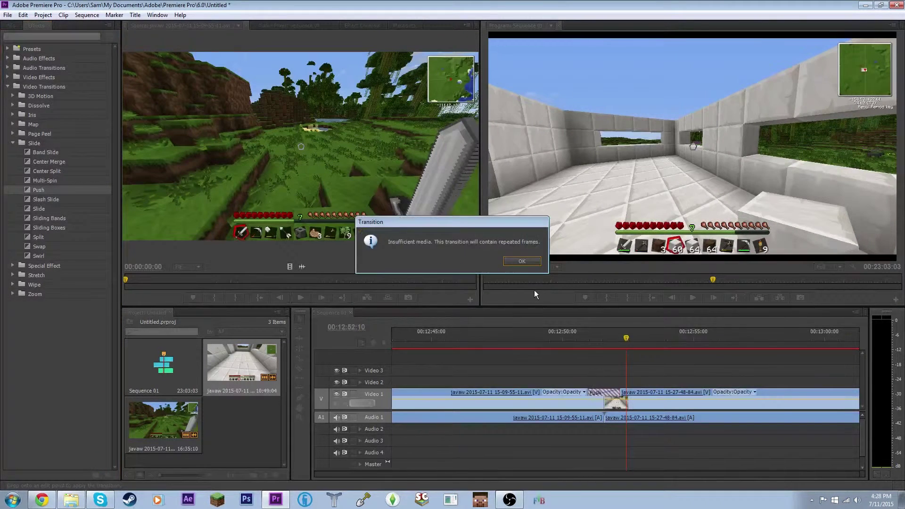
left_click(522, 261)
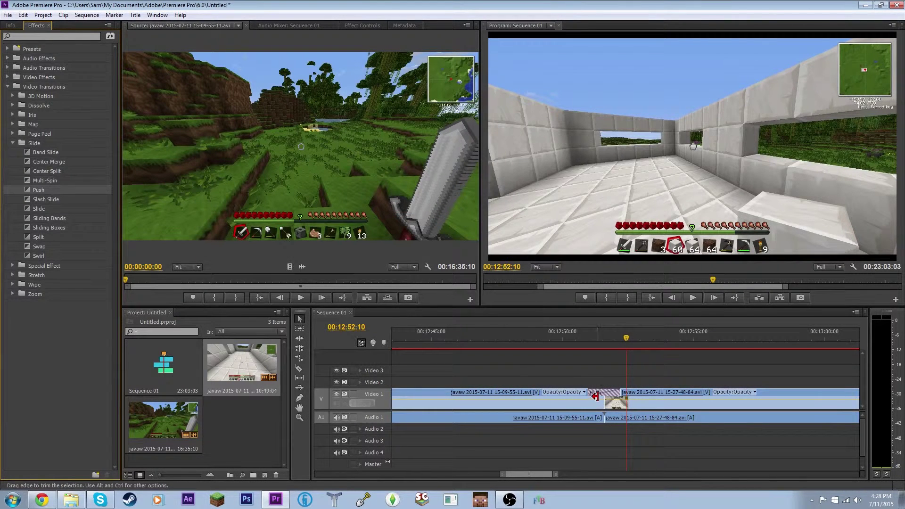
- Trim both ends of the Push transition in close to the cut, and preview it from just before the cut
left_click_drag(555, 475, 542, 480)
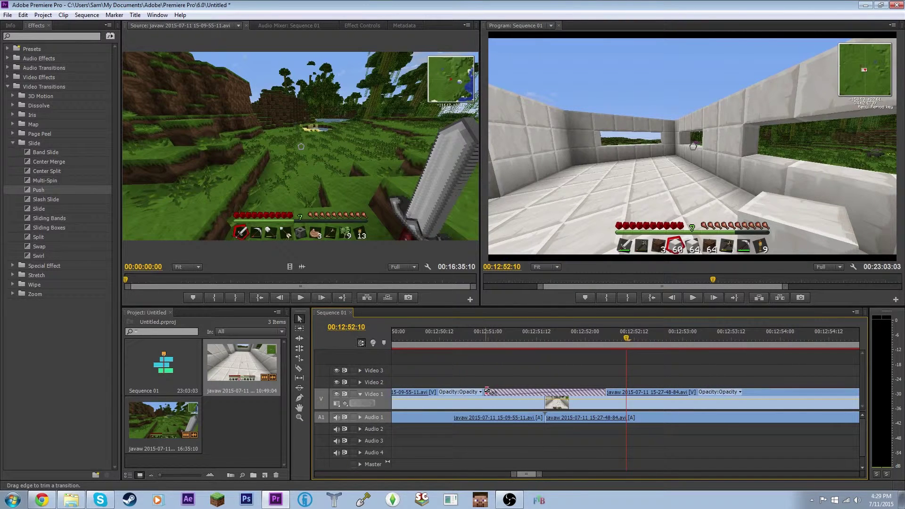
left_click_drag(487, 391, 542, 393)
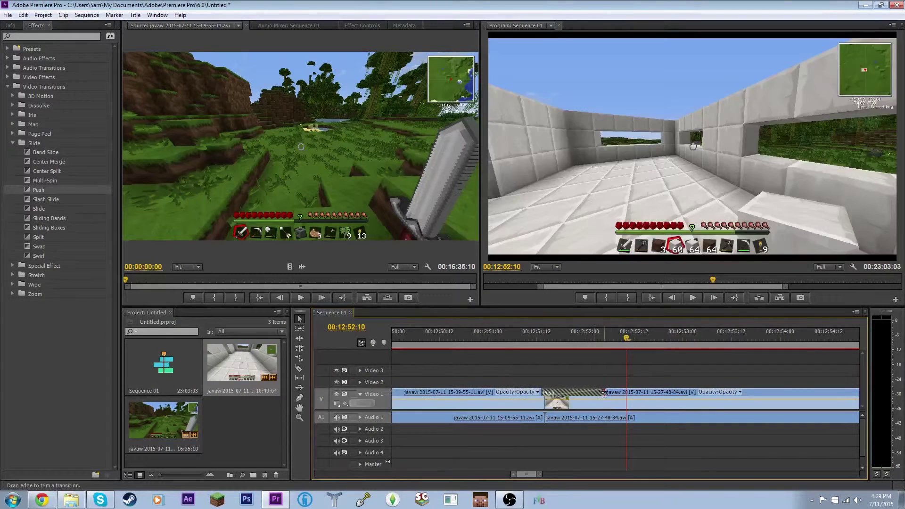
left_click_drag(604, 393, 547, 402)
left_click(530, 340)
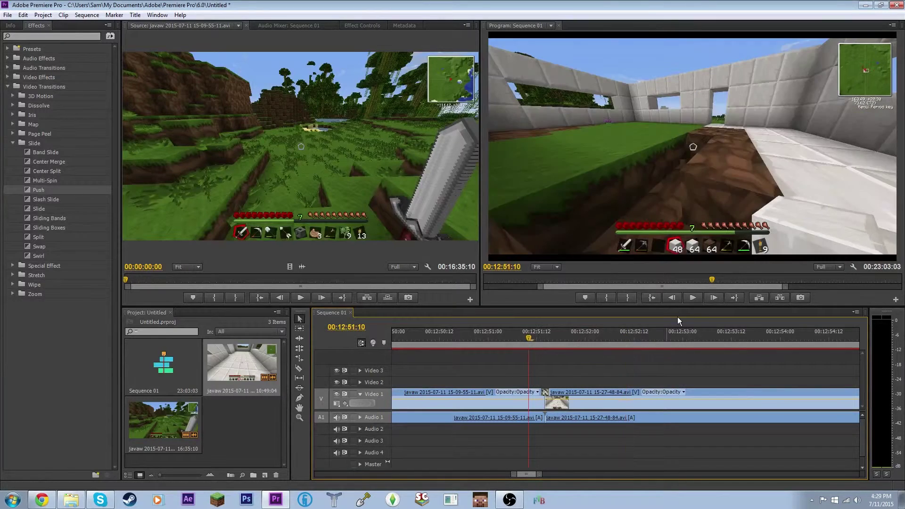
left_click(692, 298)
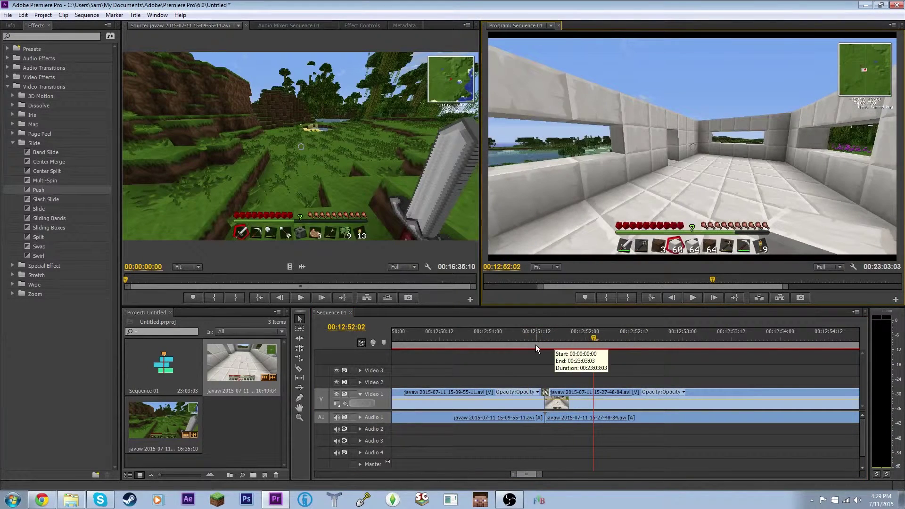
left_click(536, 342)
left_click(691, 297)
left_click(690, 297)
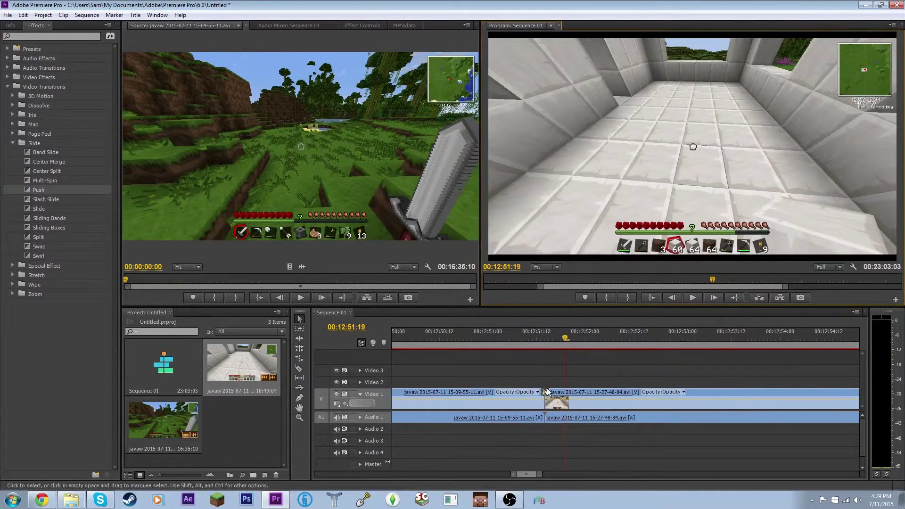
- Extend the Push transition to about six frames around the cut, preview it, and place the playhead at 00:12:51:13
mouse_move(541, 475)
left_mouse_down()
mouse_move(521, 475)
mouse_move(533, 476)
left_mouse_up()
left_click_drag(552, 392, 602, 395)
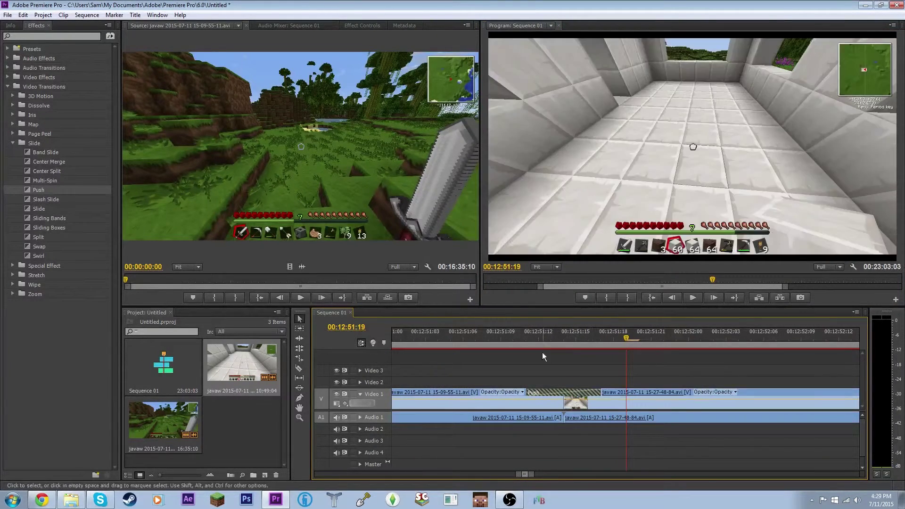
left_click(512, 340)
left_click(693, 298)
left_click(693, 297)
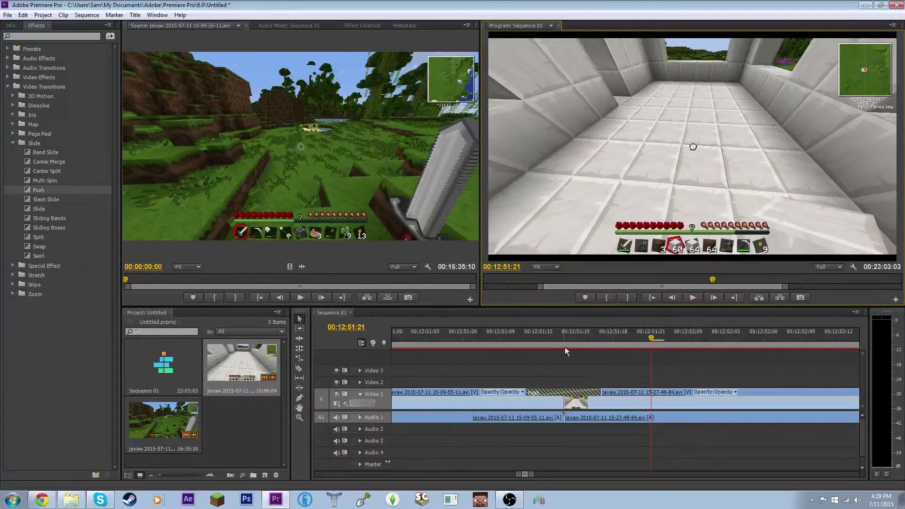
left_click(548, 340)
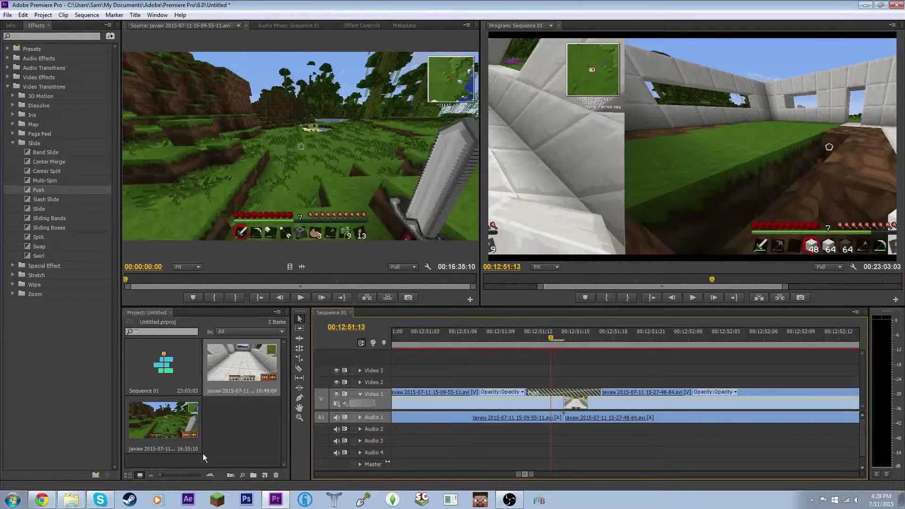
- Find the Woosh Sound file by searching Windows for "woosh", add it to the project, and play it in the source monitor
left_click(229, 424)
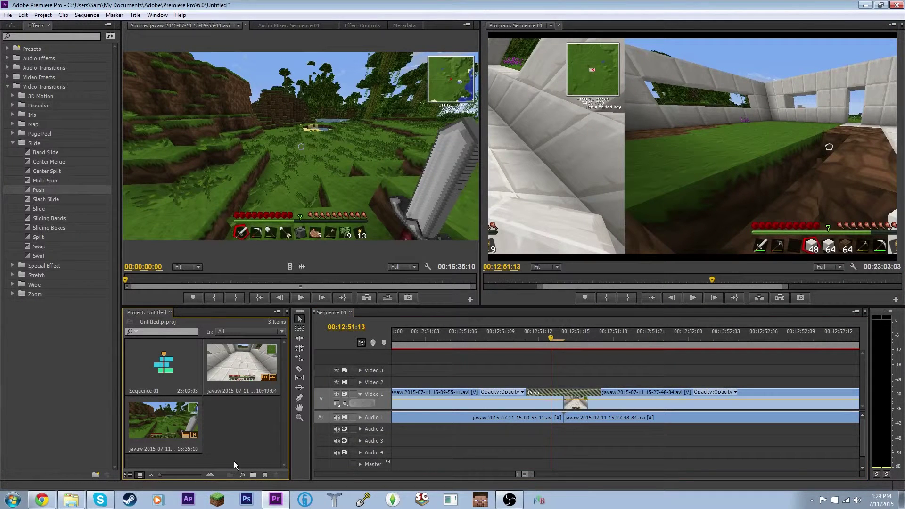
left_click(6, 504)
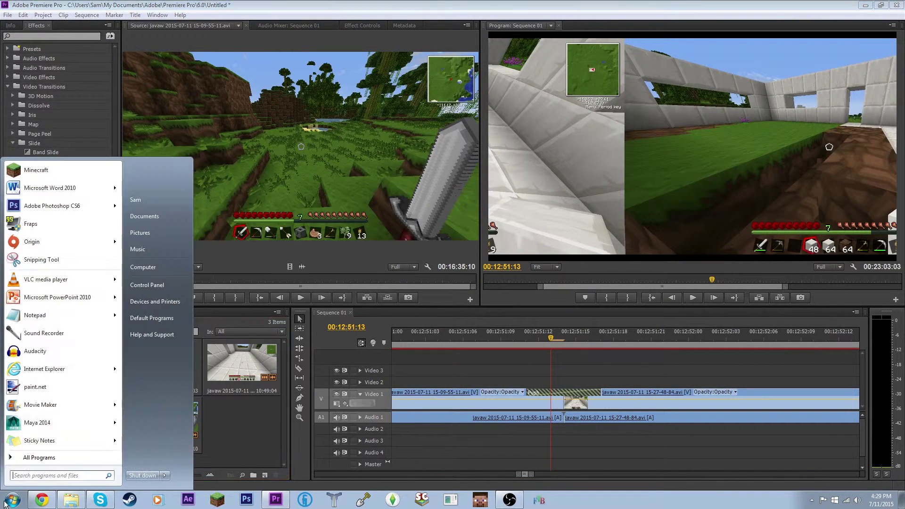
type("woosh")
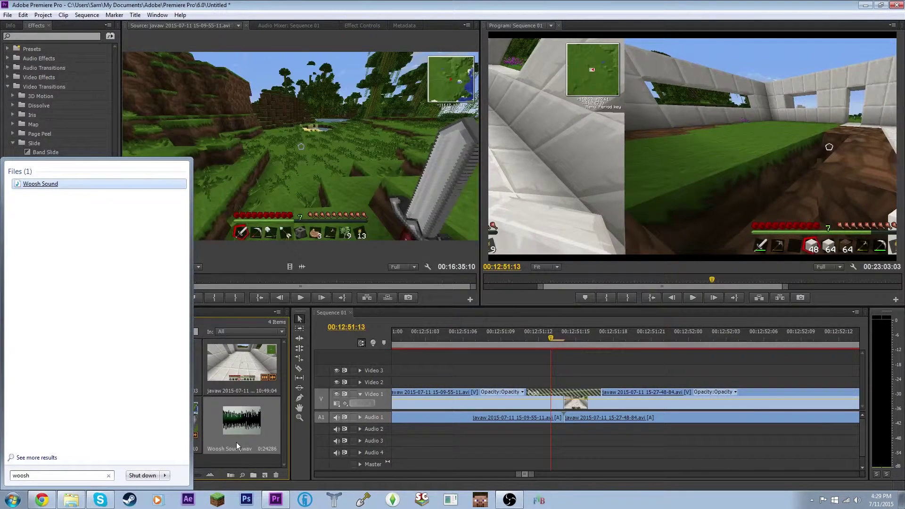
left_click(225, 462)
double_click(241, 420)
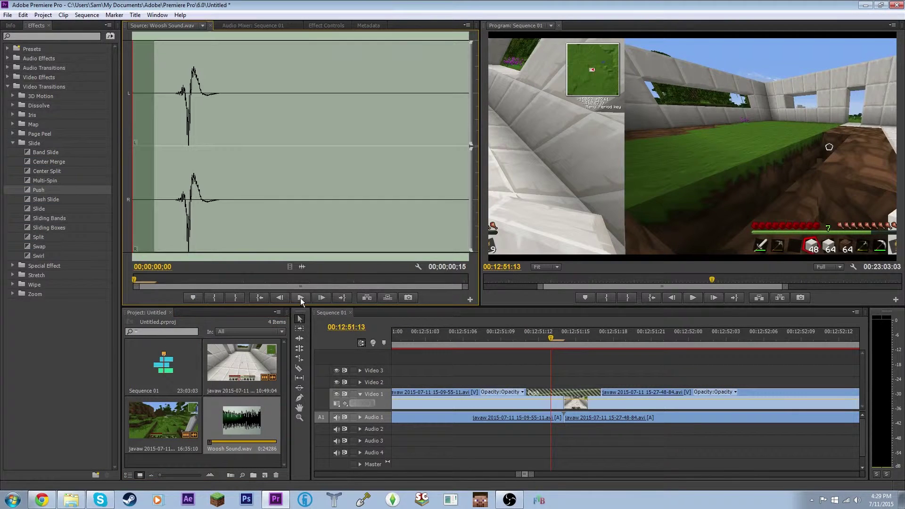
left_click(301, 295)
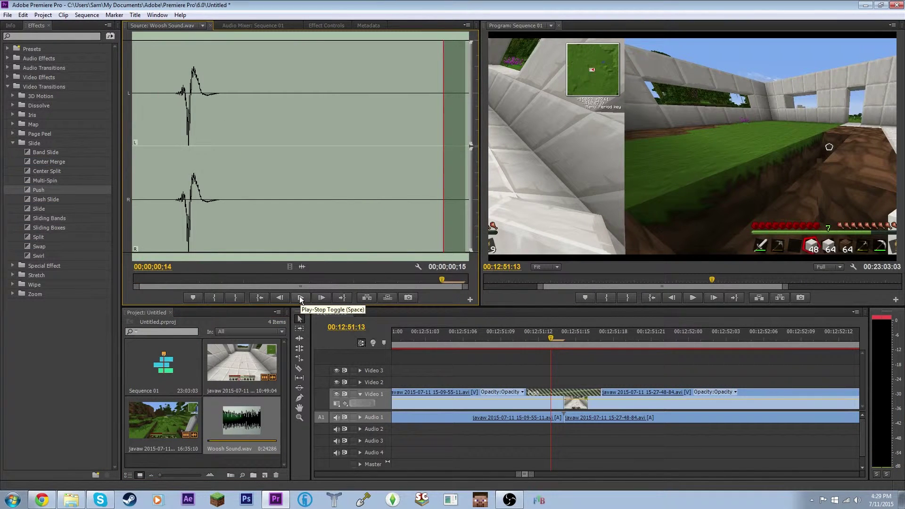
- Place Woosh Sound.wav on Audio 2 beneath the Push transition, and preview the transition with sound from 00:12:51:11
left_click_drag(303, 266, 539, 429)
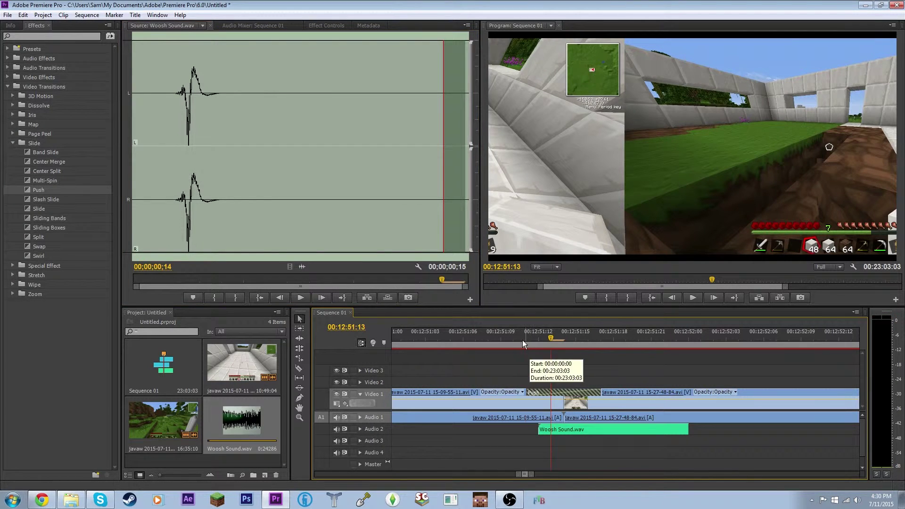
left_click(525, 340)
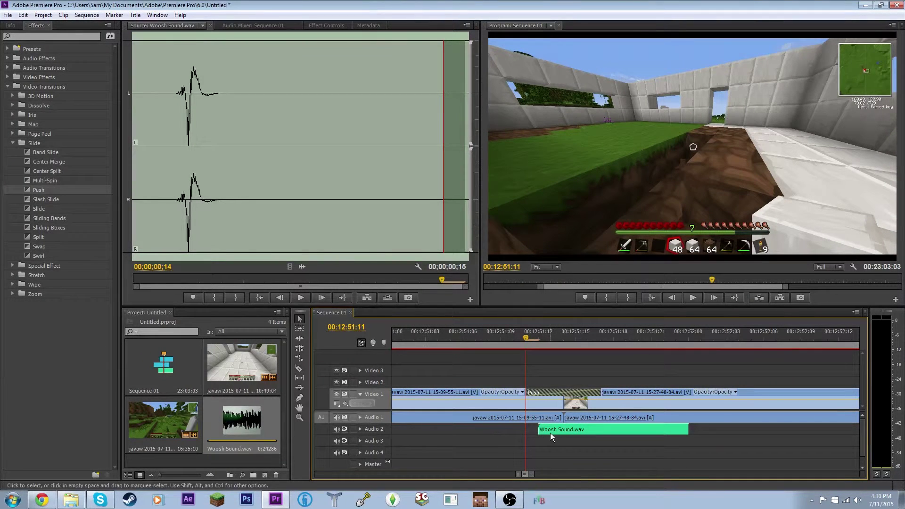
left_click(693, 297)
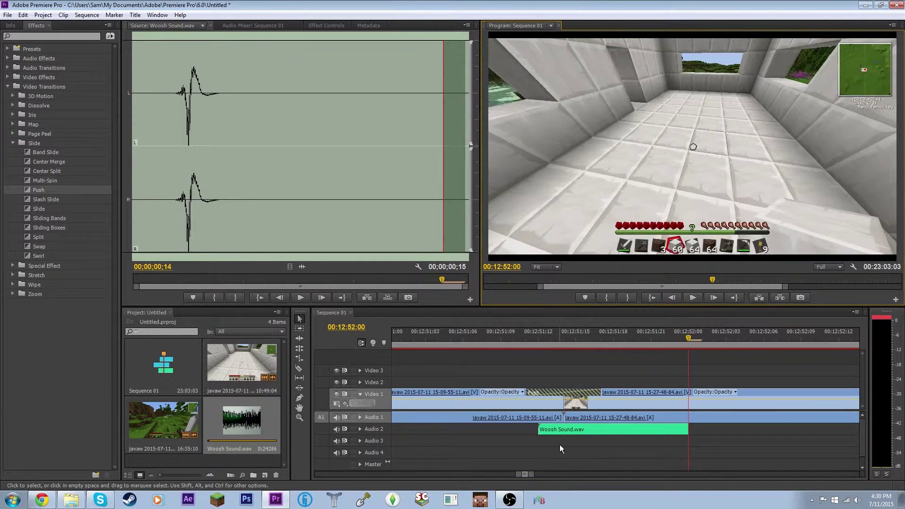
- Apply the Push transition to the next cut on Video 1, near 00:13:45:04
left_click_drag(517, 474, 427, 483)
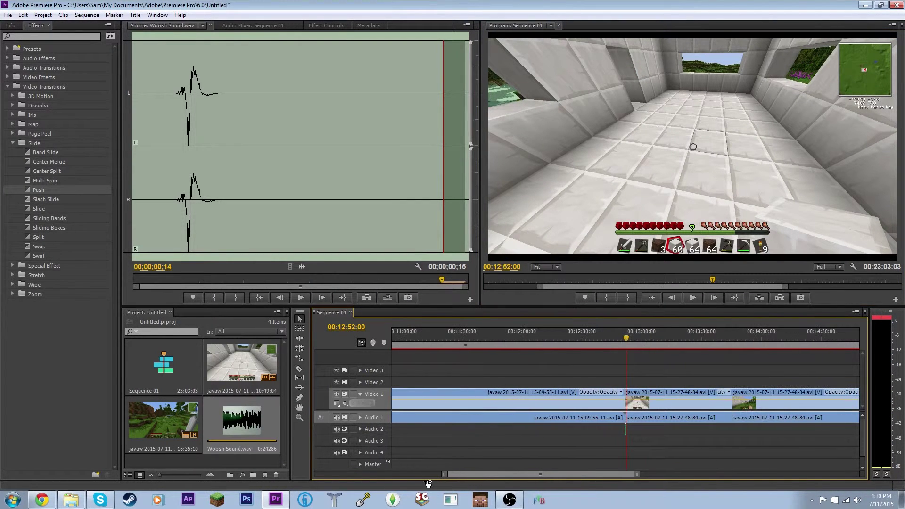
left_click_drag(626, 338, 732, 352)
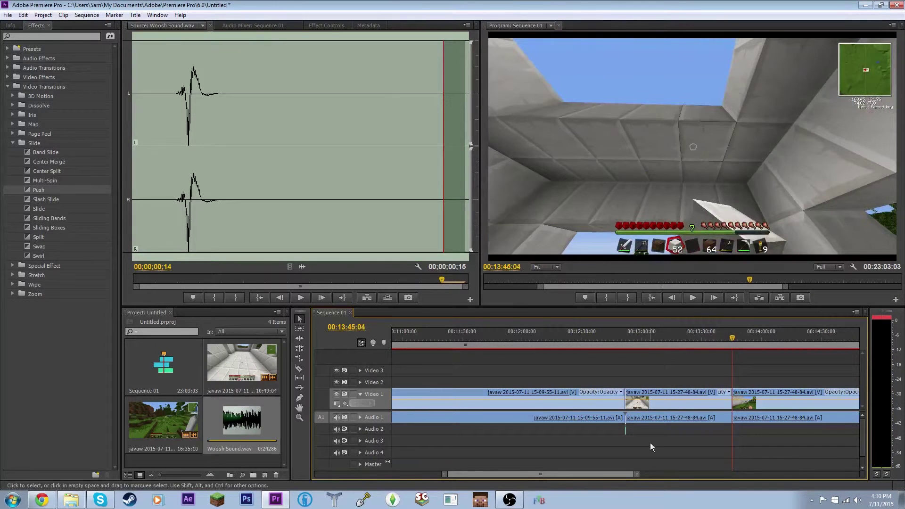
left_click_drag(636, 479, 556, 480)
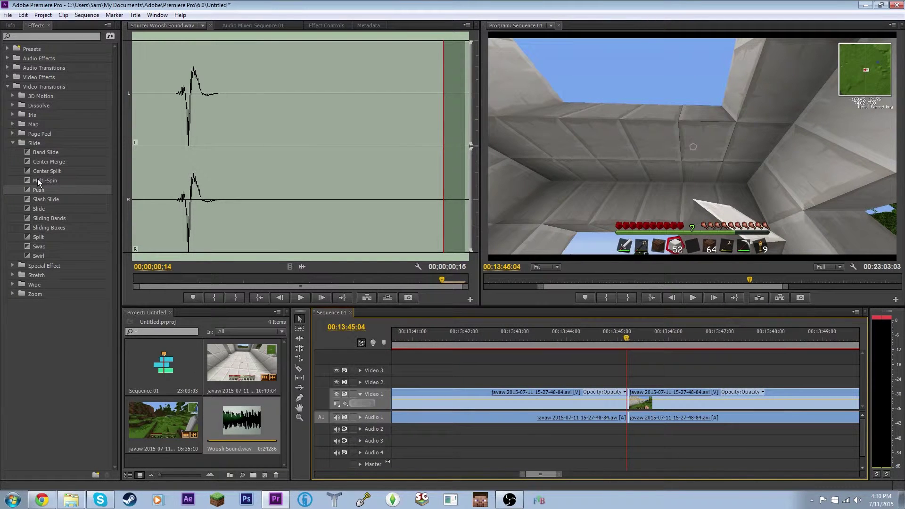
left_click_drag(38, 189, 630, 401)
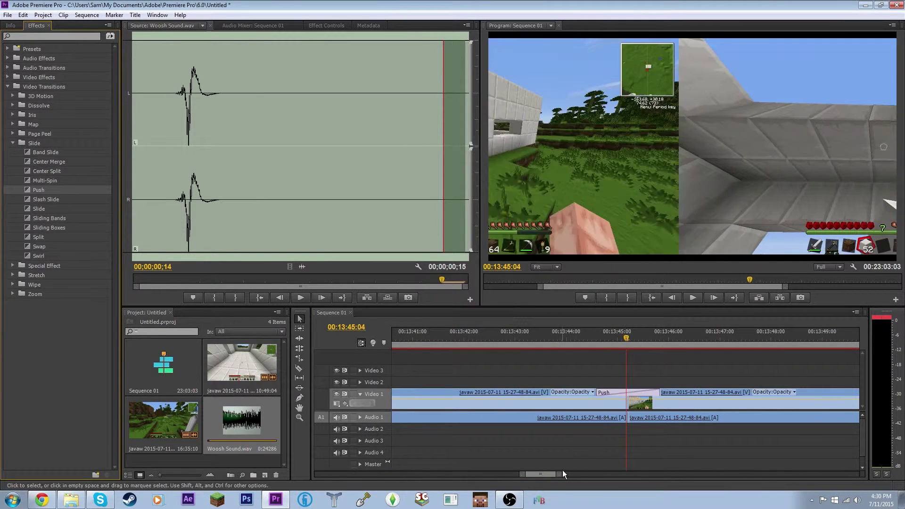
- Shorten the Push transition near 00:13:45:04 to about six frames and preview it
left_click_drag(562, 473, 551, 474)
left_click_drag(546, 402, 648, 401)
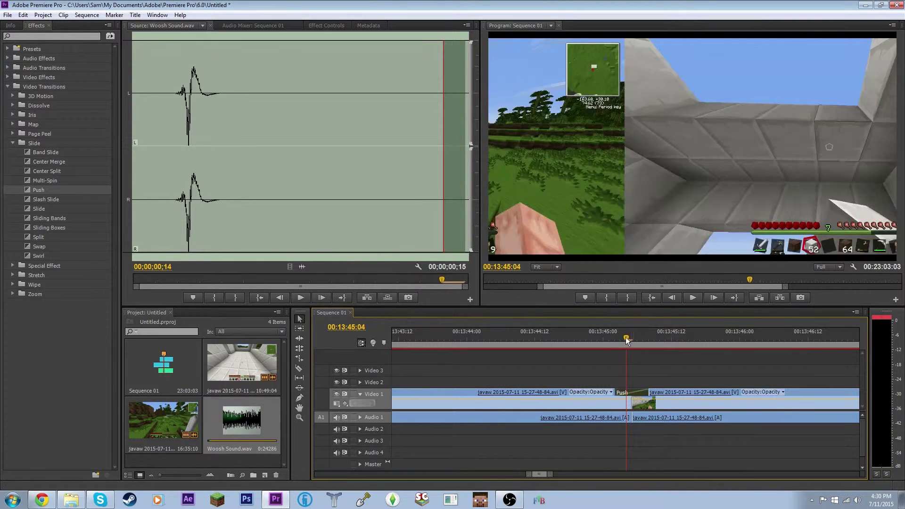
left_click(692, 297)
left_click(692, 298)
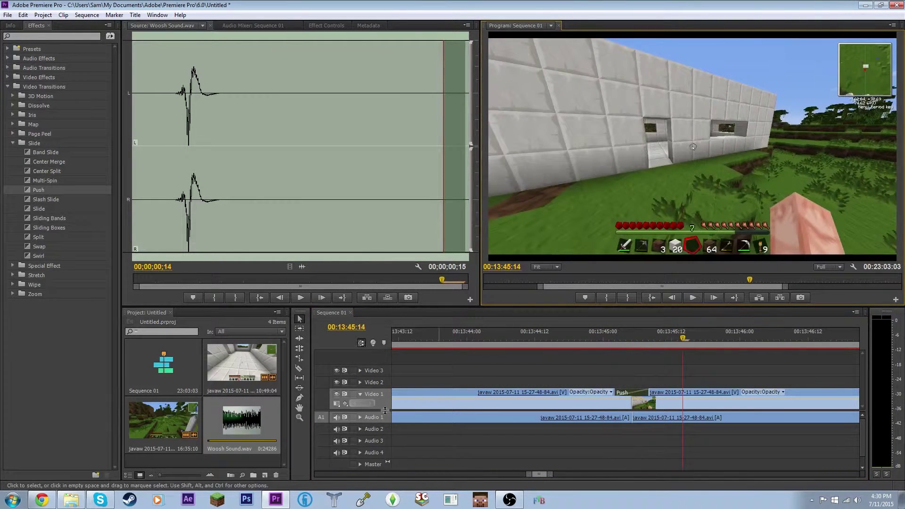
- Place Woosh Sound.wav on Audio 2 beneath the Push transition near 00:13:45:04
left_click_drag(242, 419, 622, 429)
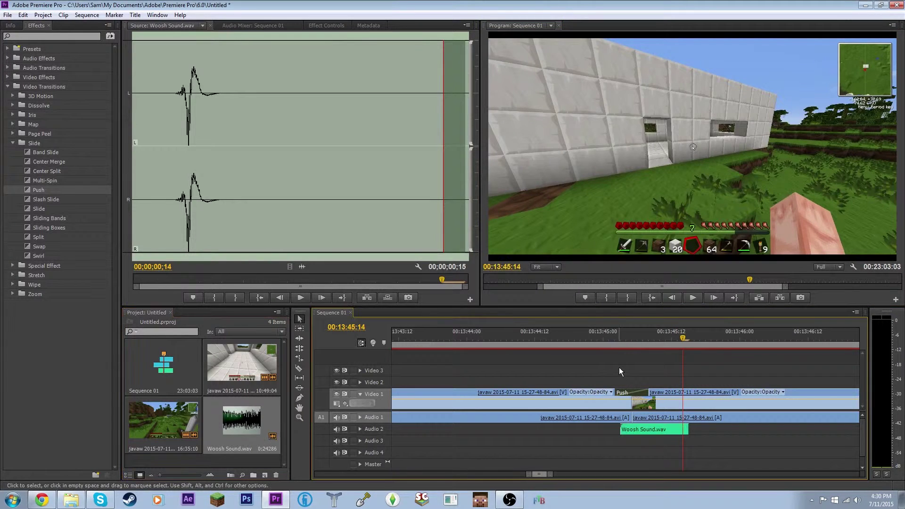
- Preview the Push transition with its woosh sound near 00:13:45:04
left_click(608, 335)
left_click(693, 297)
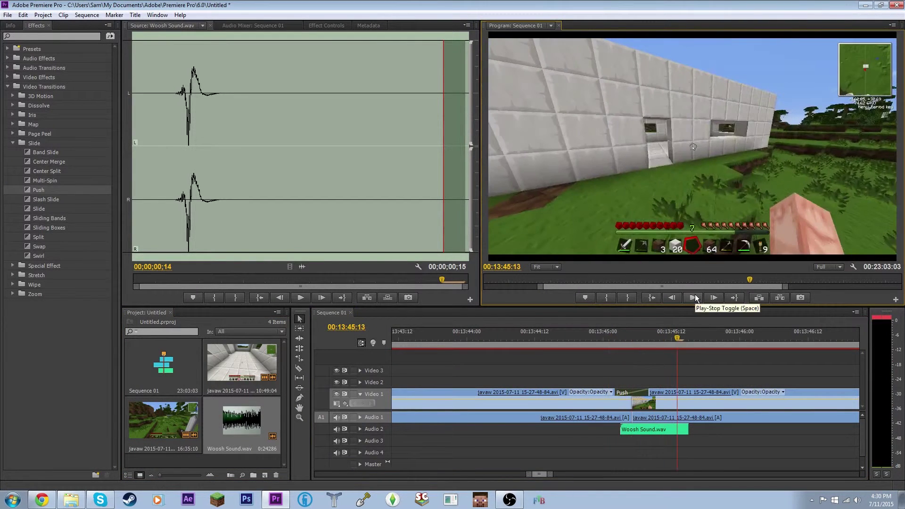
- Play the end of the sequence from 00:22:56:22 to review the last clip's ending
left_click_drag(550, 474, 790, 474)
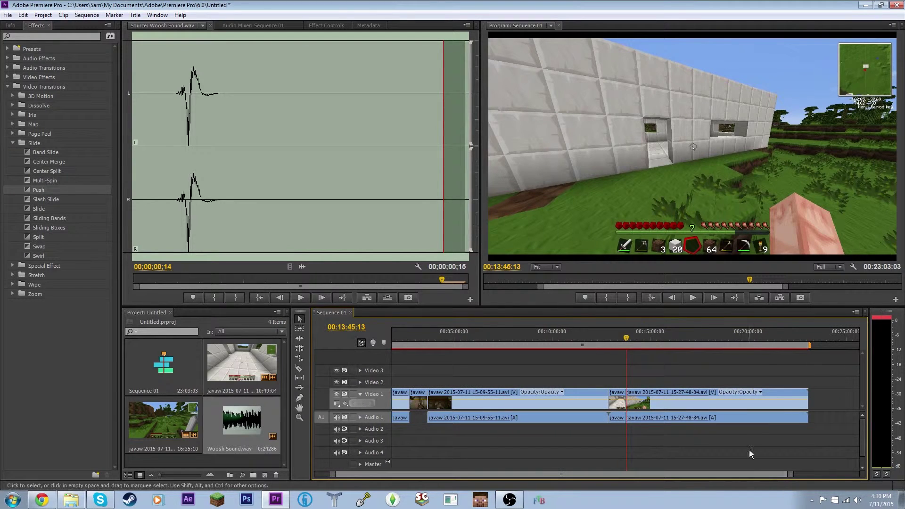
left_click(806, 343)
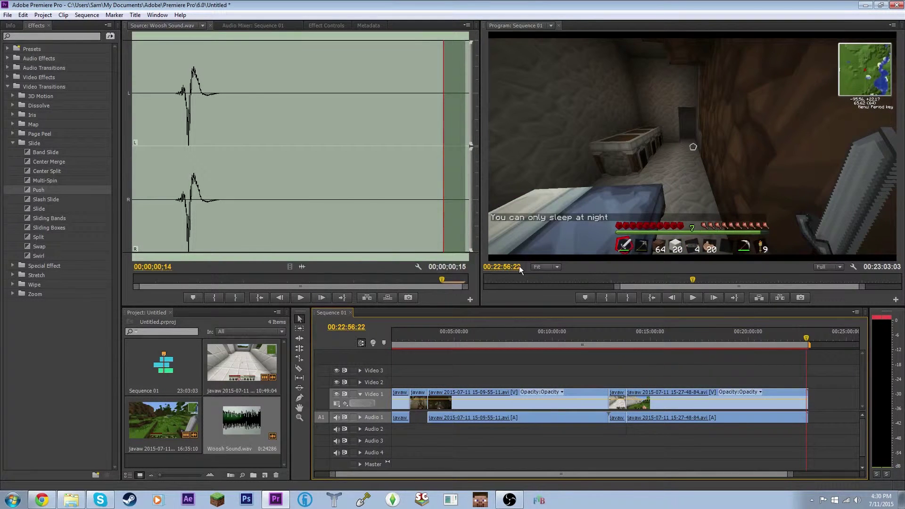
left_click(697, 298)
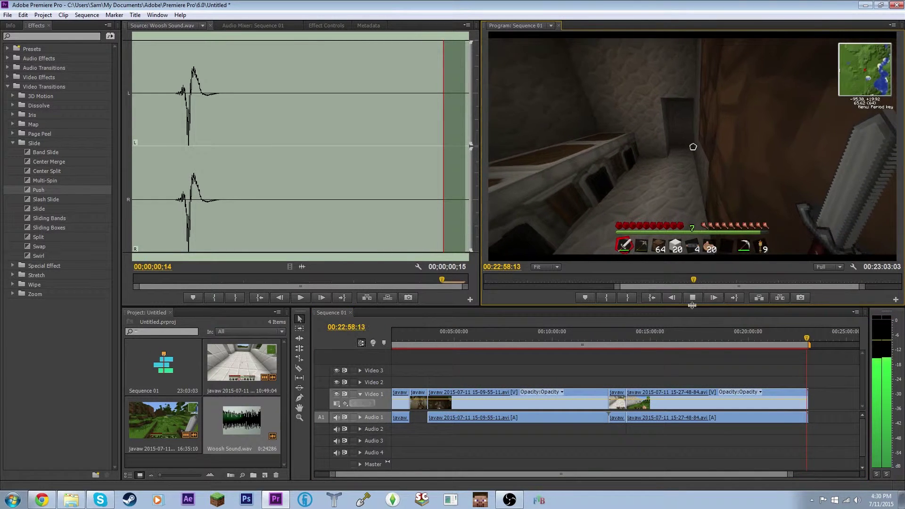
key("space")
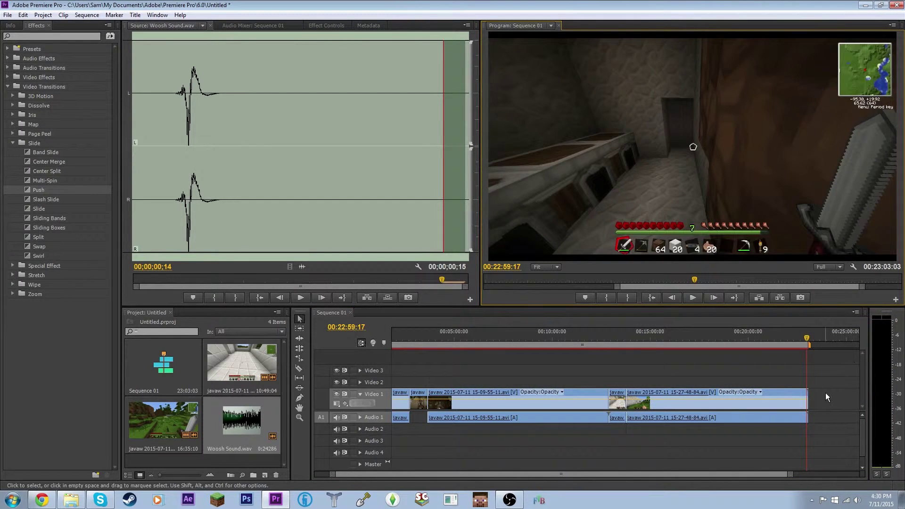
- Apply the Dip to Black dissolve to the end of the last clip on Video 1 and preview the ending
left_click(13, 143)
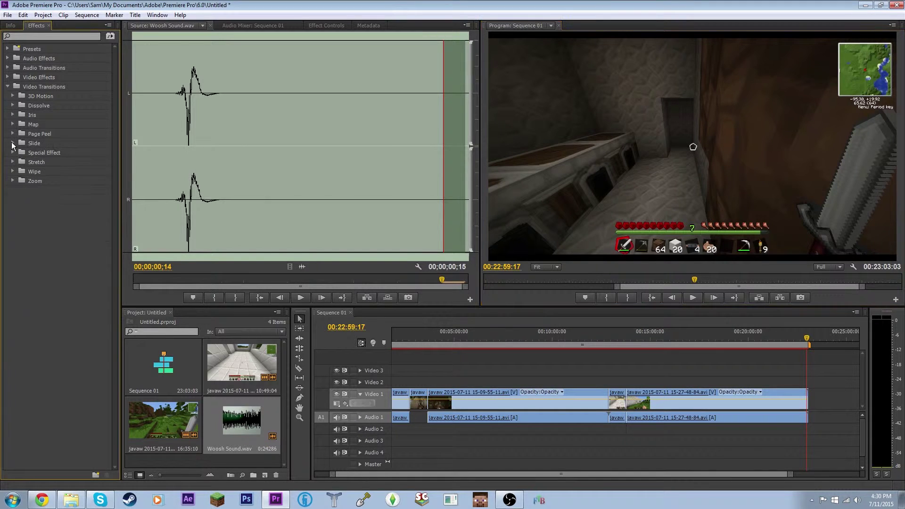
left_click(13, 105)
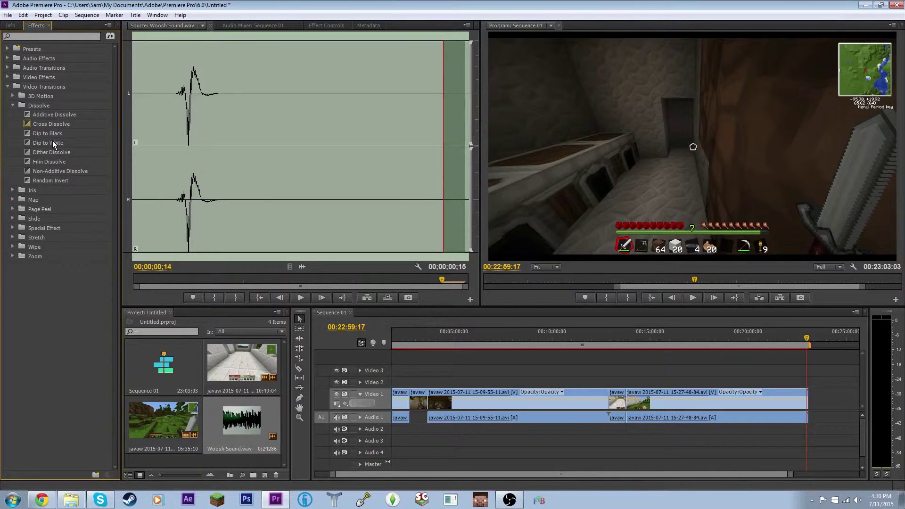
left_click_drag(41, 132, 844, 365)
left_click_drag(805, 401, 806, 400)
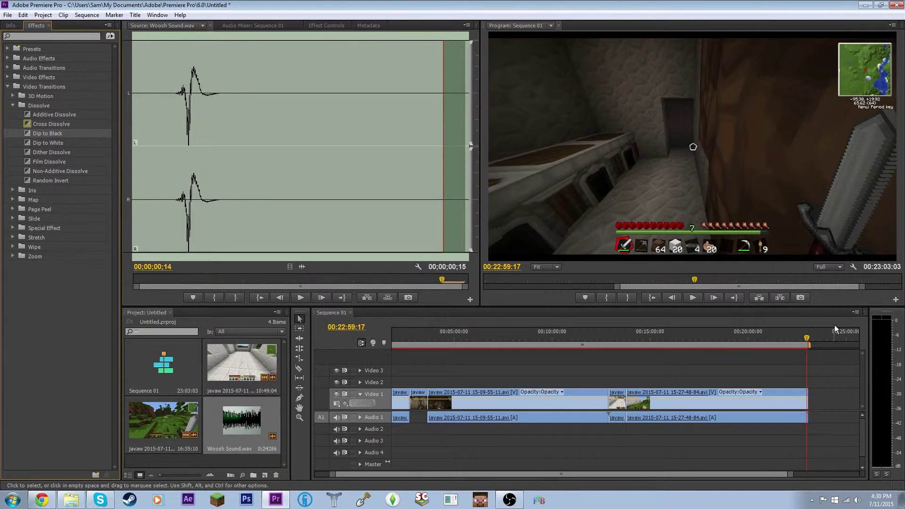
key("space")
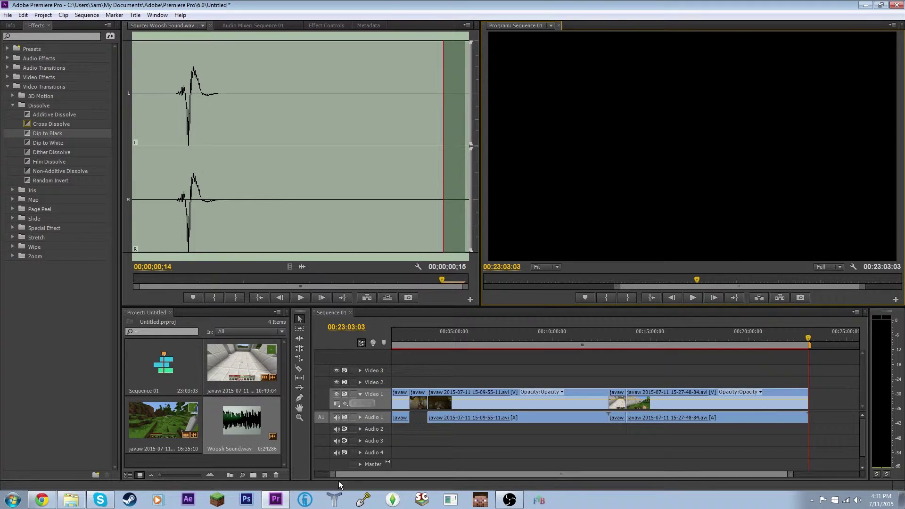
- Return the playhead to 00:00:00:00 with the whole sequence in view
left_click_drag(330, 476, 317, 475)
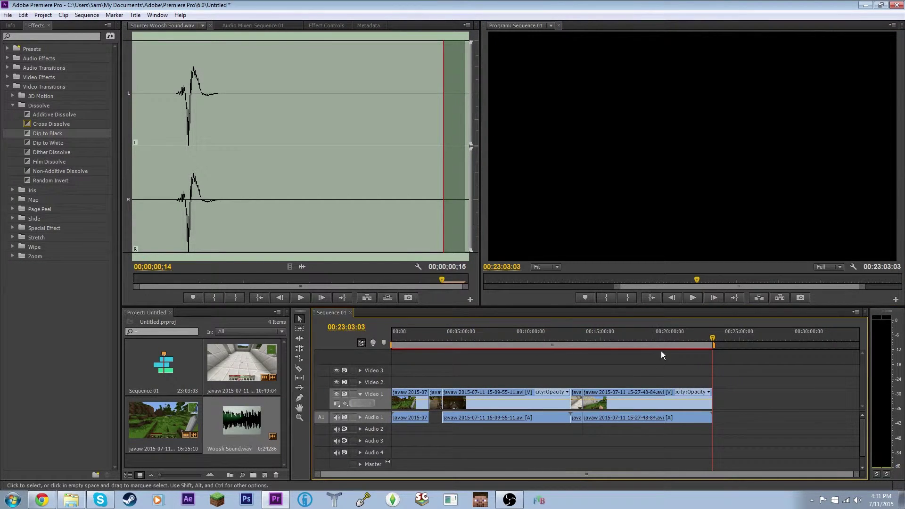
left_click_drag(714, 339, 389, 353)
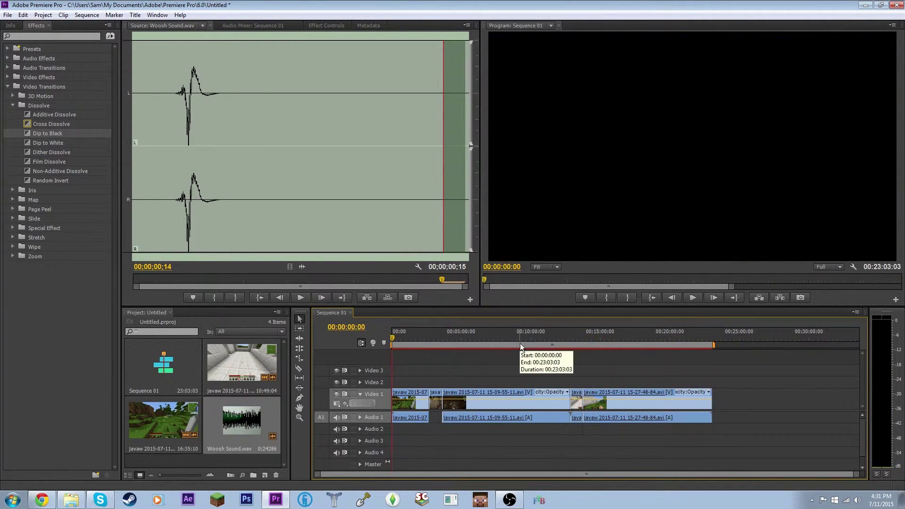
left_click(189, 460)
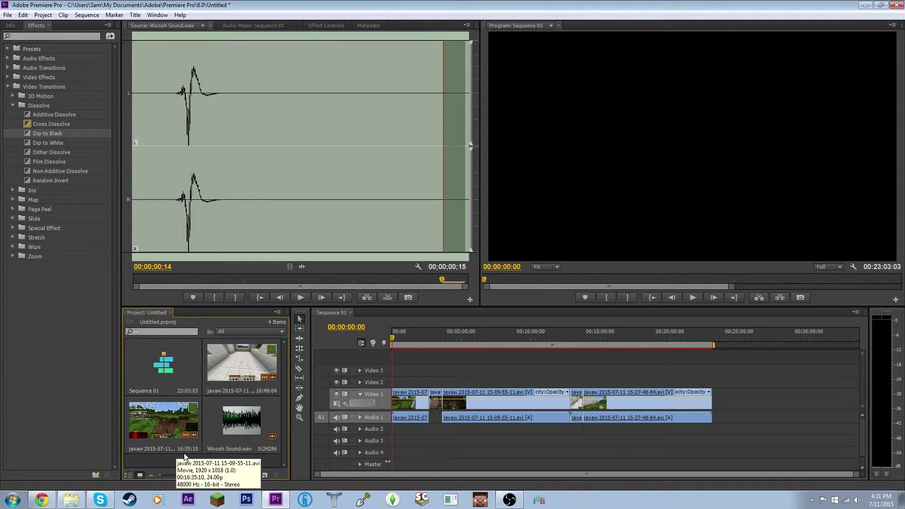
double_click(184, 459)
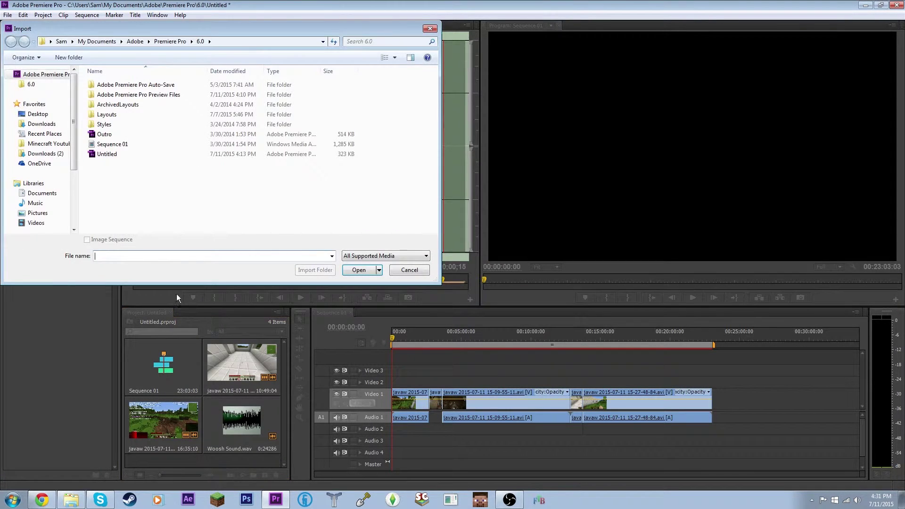
left_click(429, 29)
- Switch to Windows Explorer and import the song OMFG - Hello from the Documents Songs folder into the project
left_click(12, 500)
left_click(71, 500)
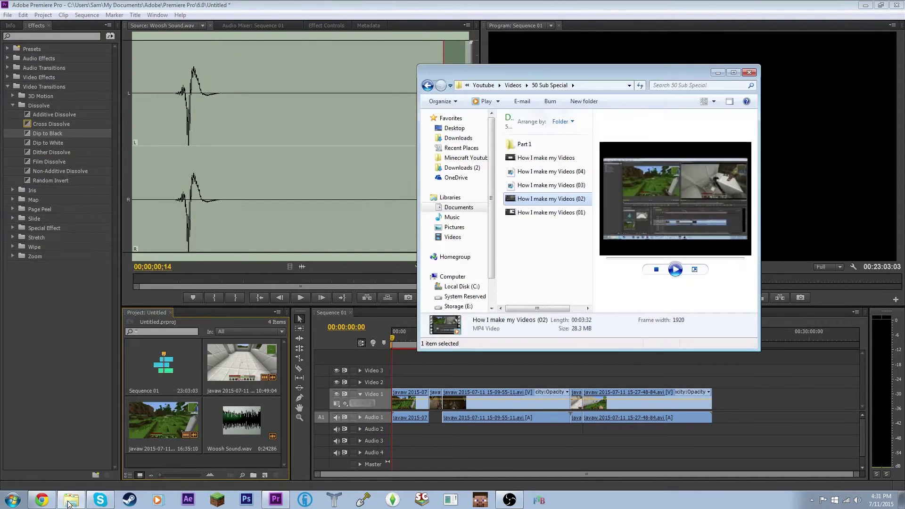
left_click(488, 85)
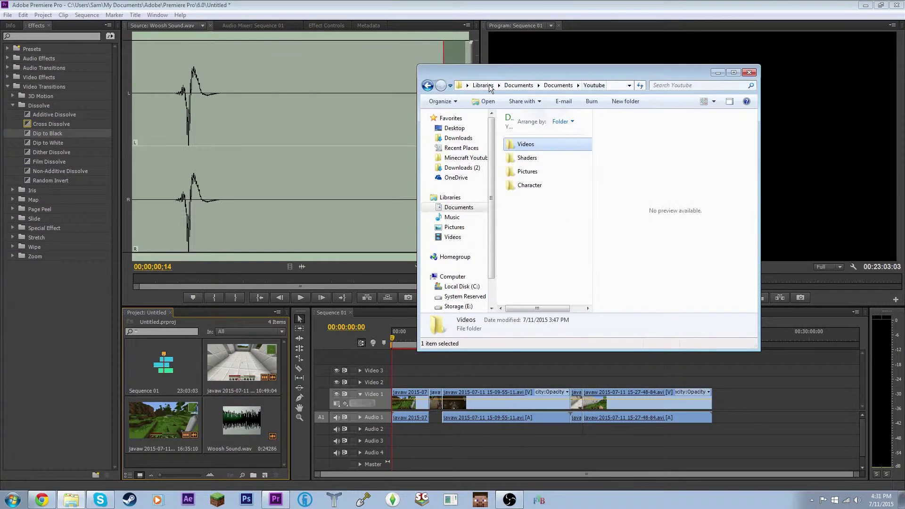
left_click(533, 85)
double_click(547, 161)
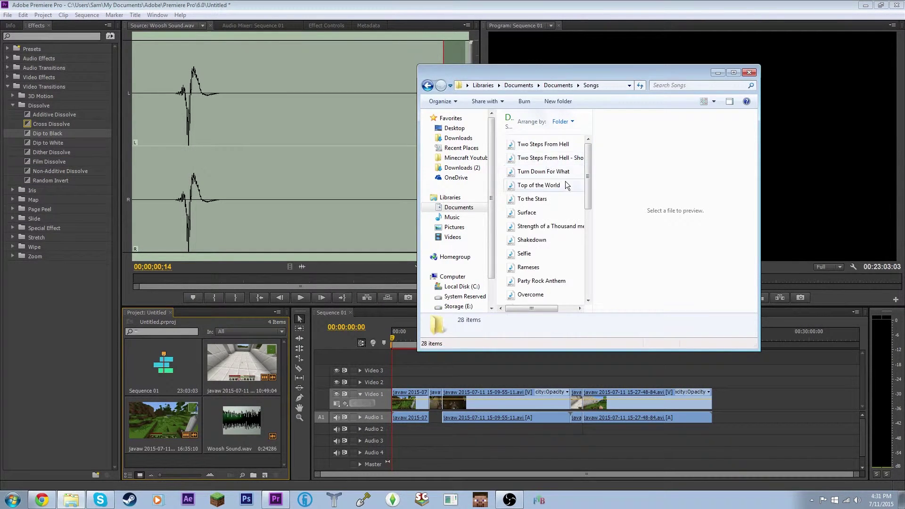
left_click_drag(590, 177, 590, 201)
left_click(558, 265)
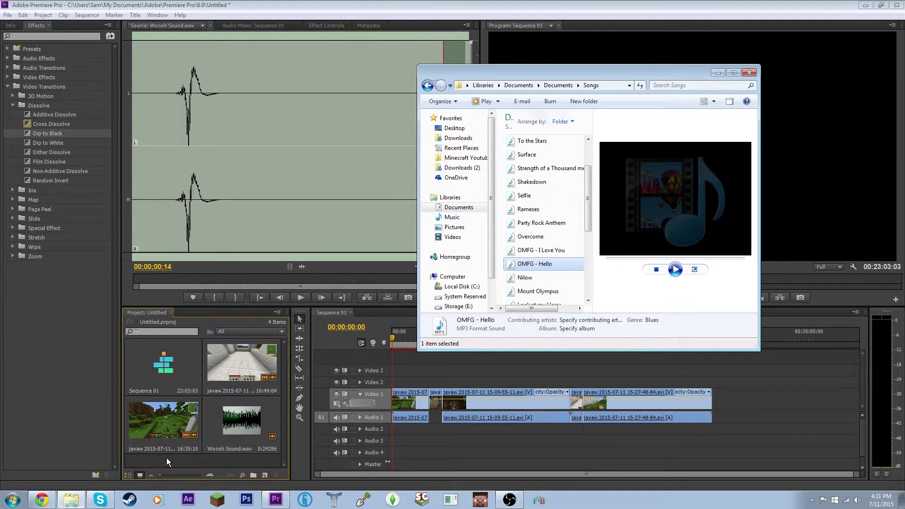
left_click_drag(166, 458, 232, 462)
left_click(224, 443)
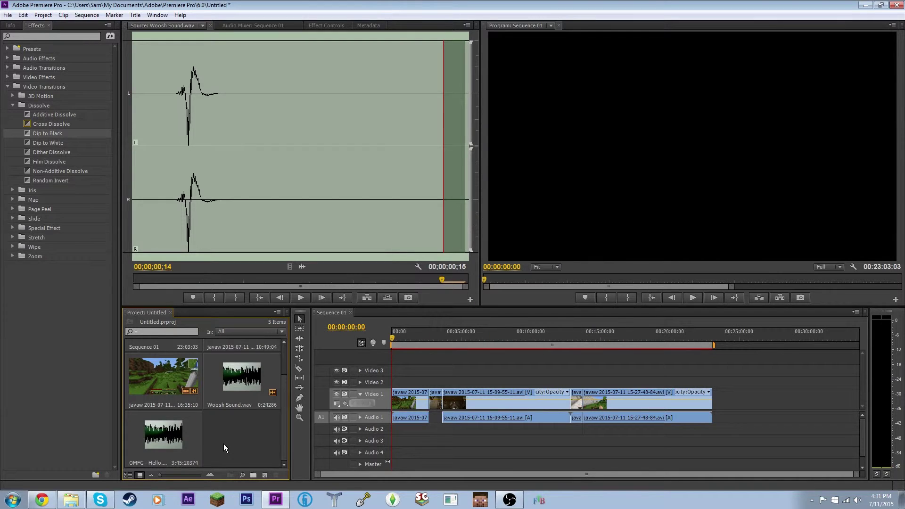
- Place OMFG - Hello.mp3 on Audio 3 at the start of the sequence and preview it with the gameplay
double_click(163, 439)
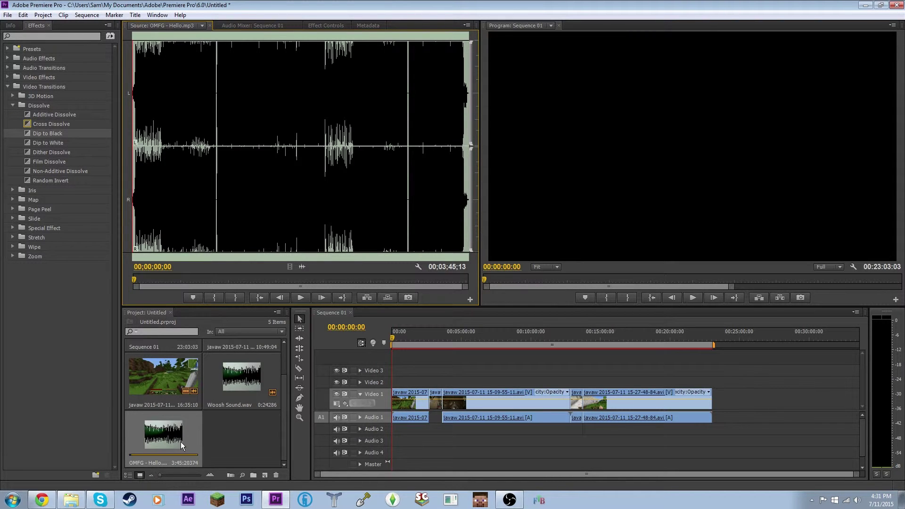
left_click(229, 435)
left_click(162, 439)
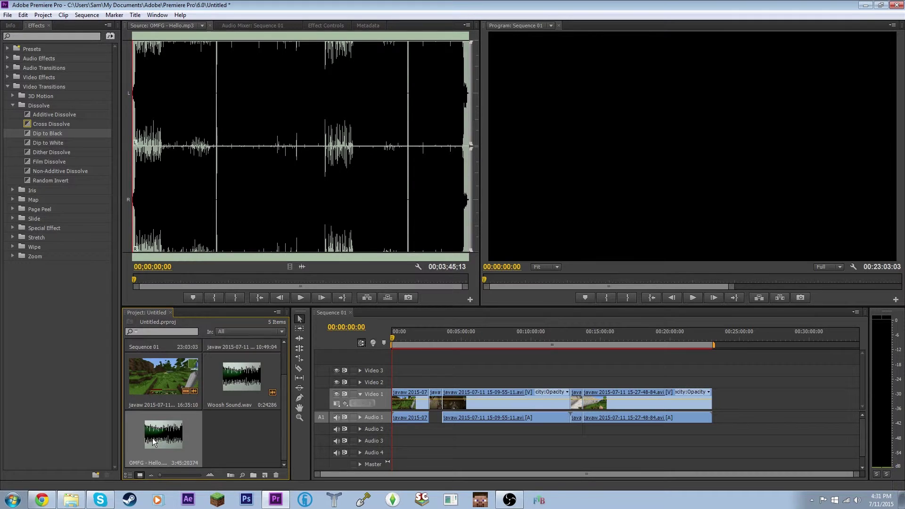
left_click_drag(153, 441, 399, 444)
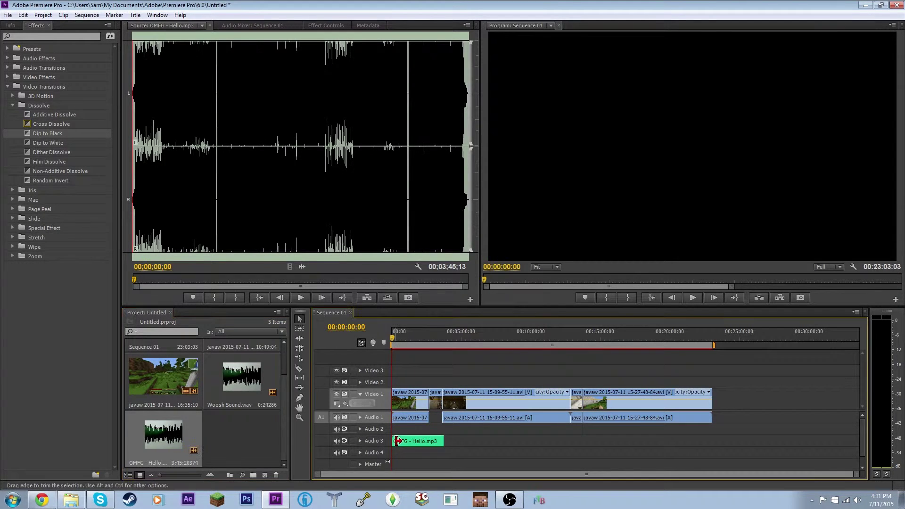
left_click(693, 298)
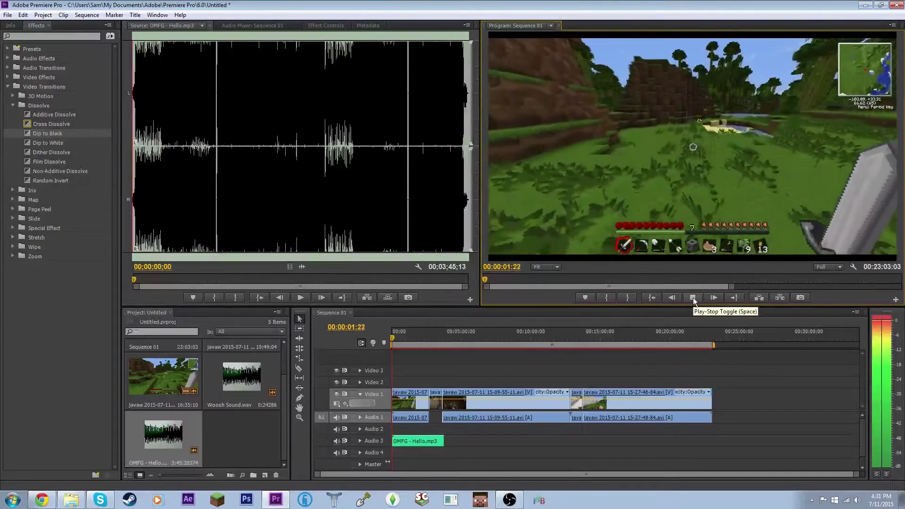
left_click(692, 298)
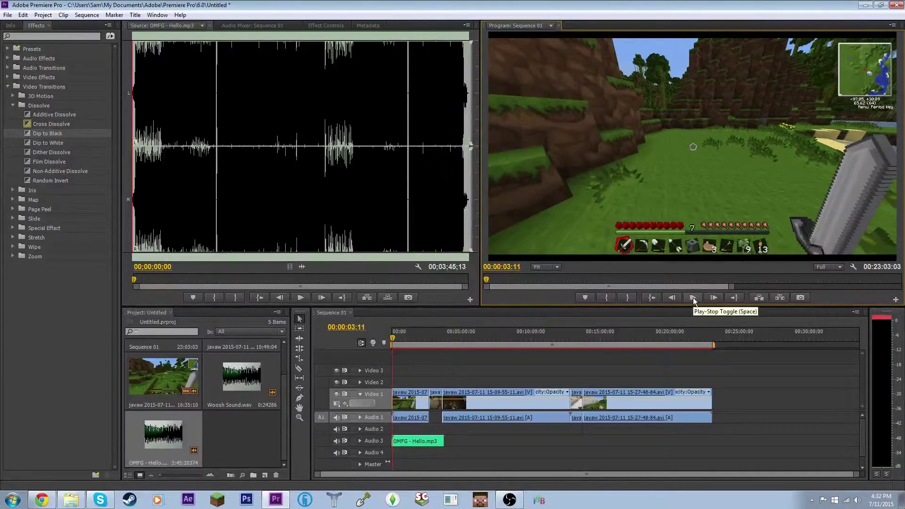
- Lower the Audio 3 track volume to about -24.6 dB in the Audio Mixer and preview the mix
left_click(420, 449)
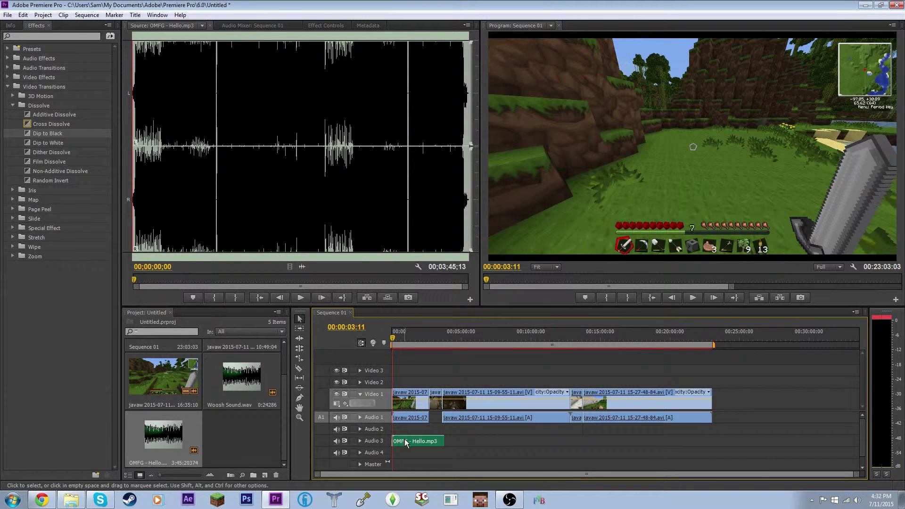
left_click(337, 33)
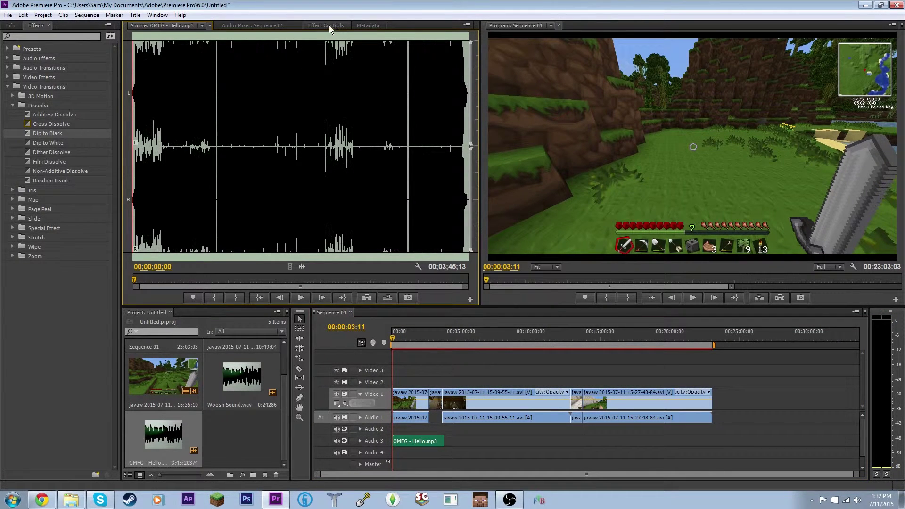
left_click(329, 26)
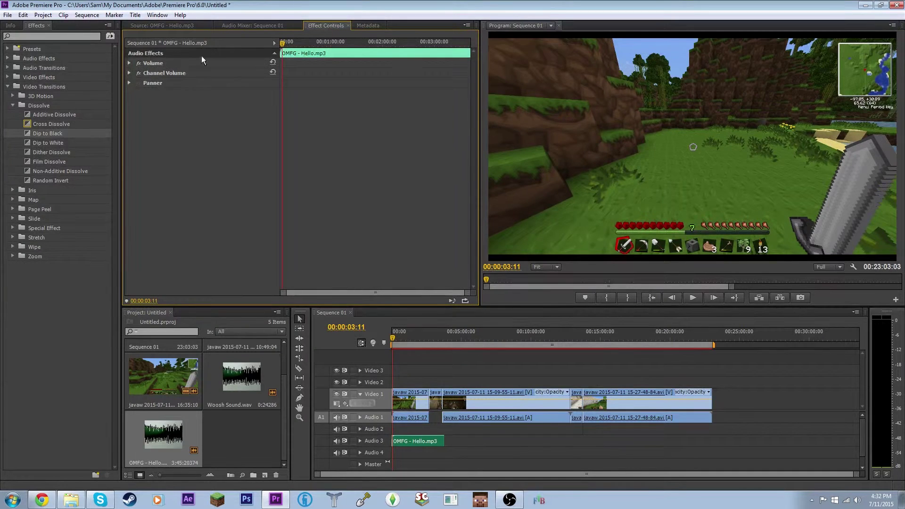
left_click(264, 28)
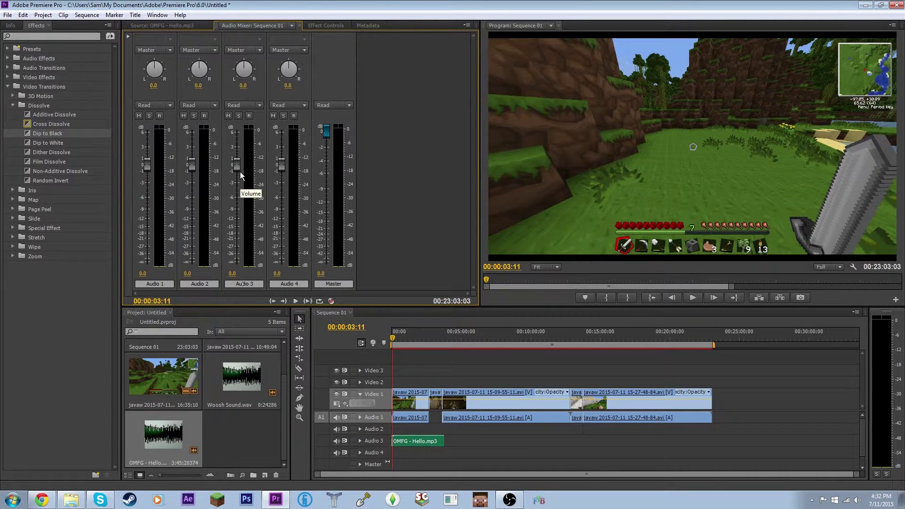
left_click_drag(237, 165, 238, 231)
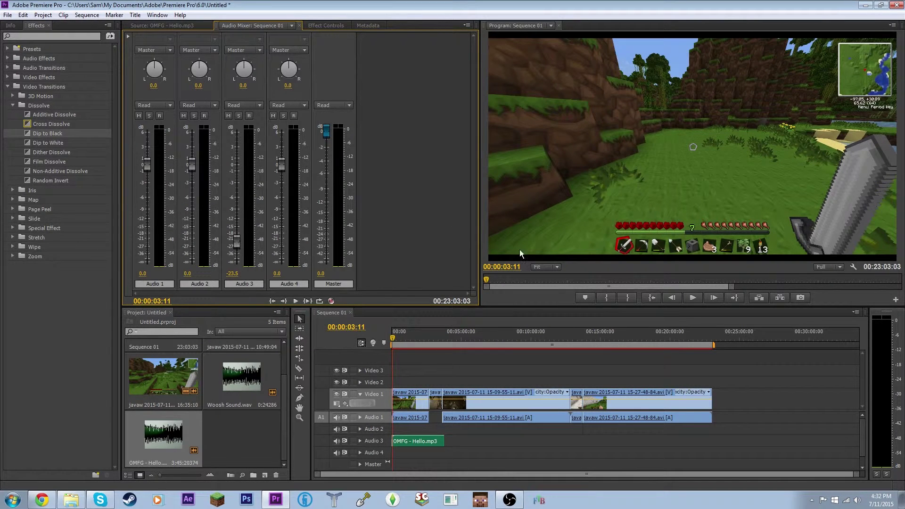
left_click(698, 298)
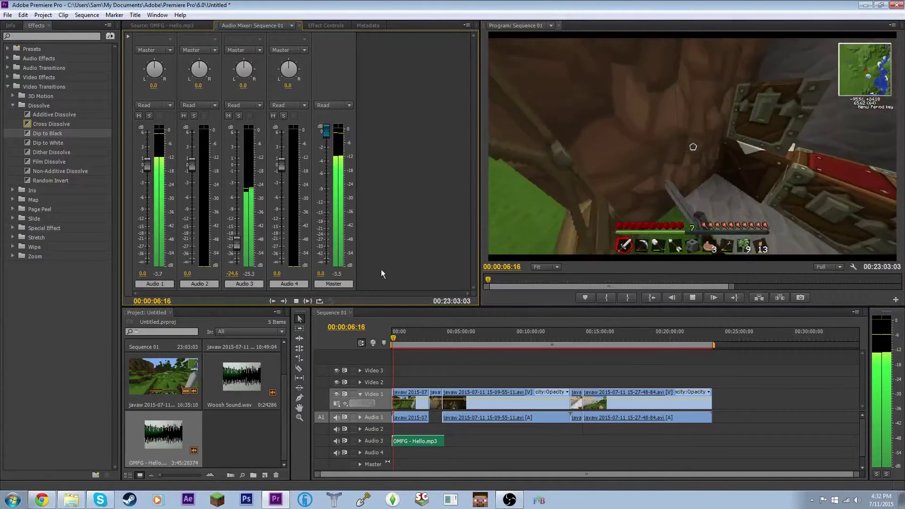
left_click(691, 297)
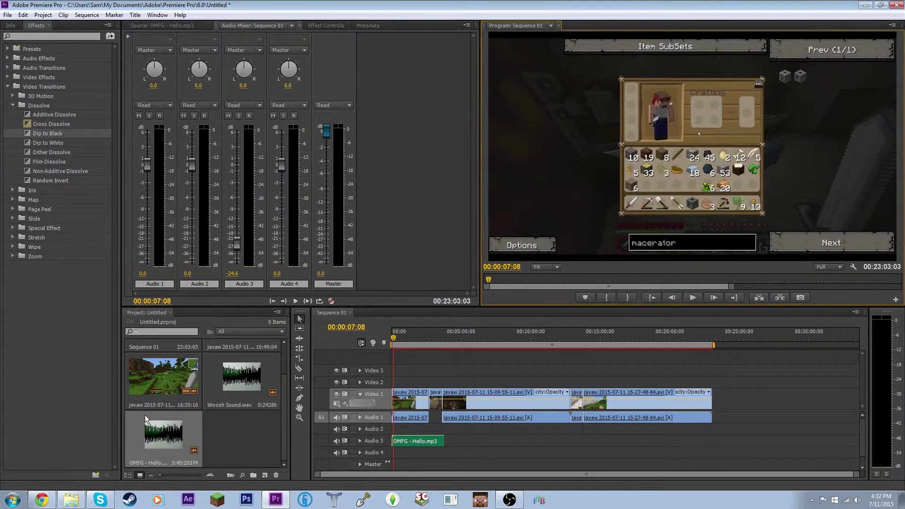
- Add two more copies of OMFG - Hello.mp3 end to end after the first one on Audio 3
mouse_move(415, 441)
left_mouse_down()
mouse_move(391, 435)
mouse_move(442, 441)
left_mouse_up()
left_click_drag(202, 440, 503, 449)
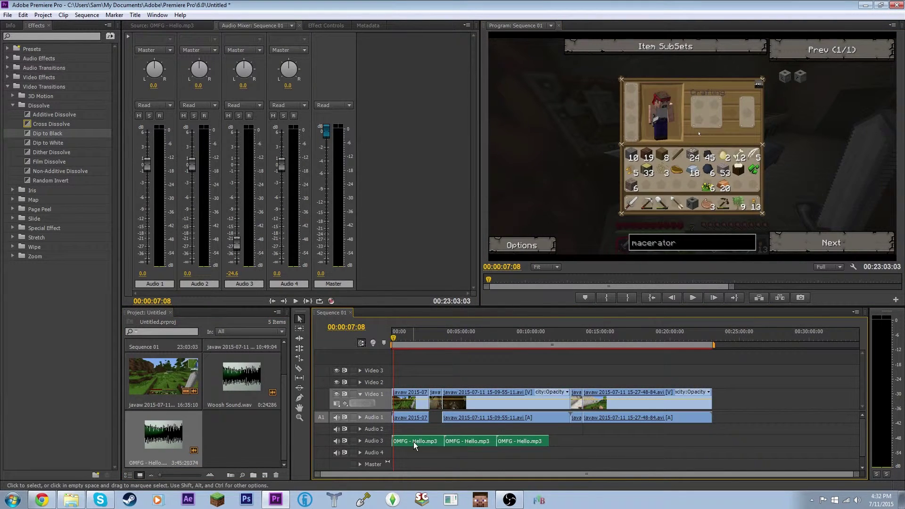
- Remove all OMFG - Hello.mp3 clips from Audio 3 and delete the song from the project
key("ctrl+z")
key("ctrl+z")
key("ctrl+z")
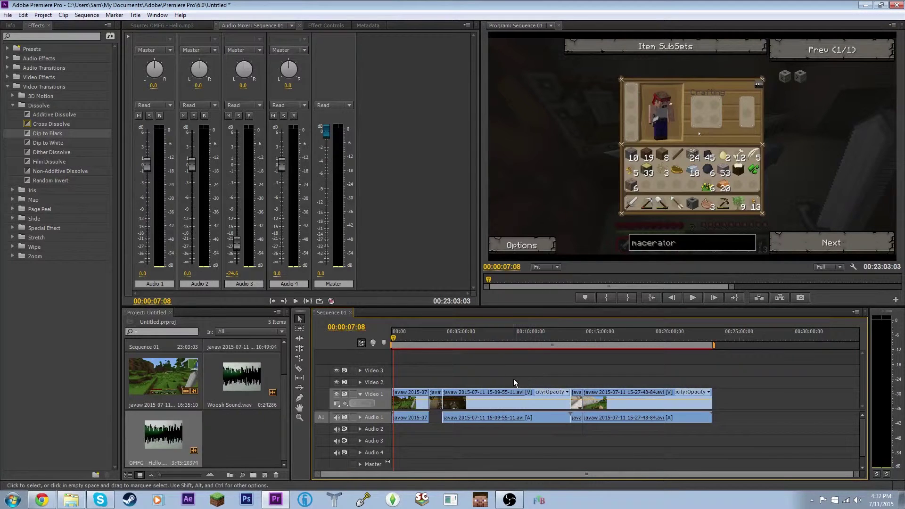
left_click(179, 436)
key("Delete")
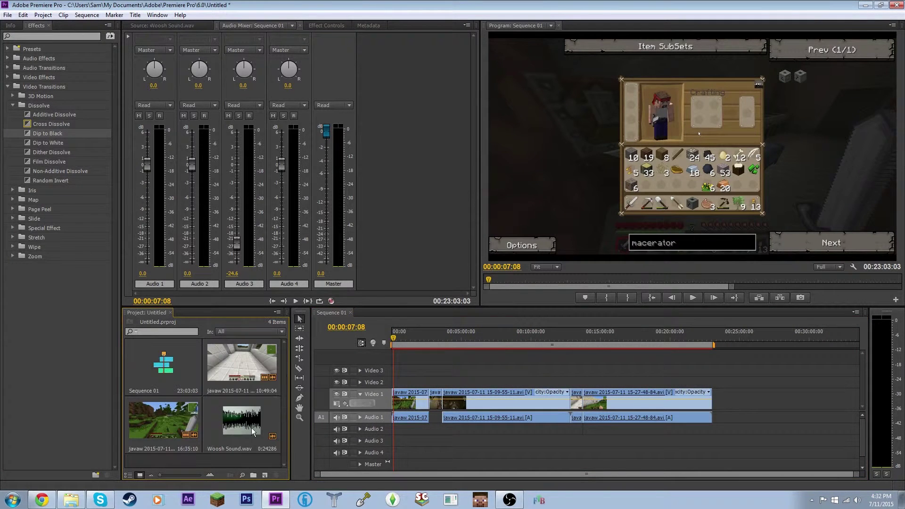
- Import Outro2.png from the Youtube > Videos documents folder into the project and open it in the source monitor
left_click(710, 334)
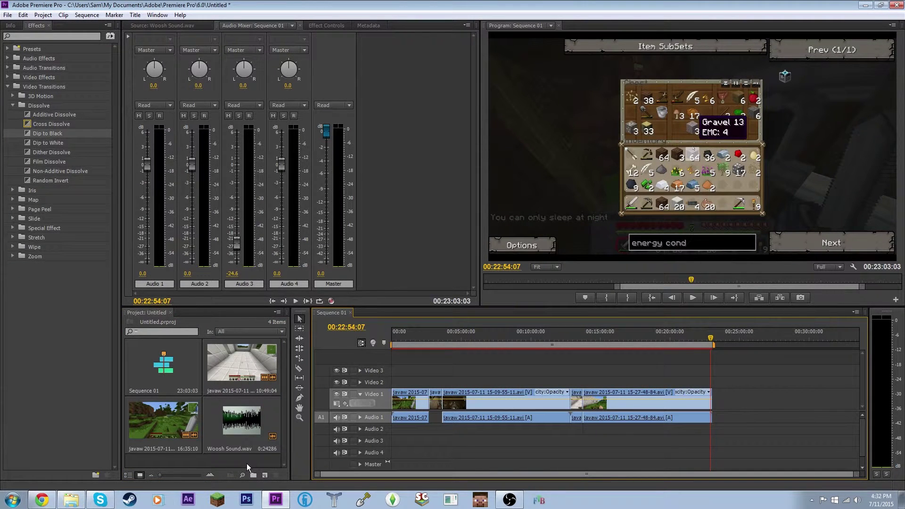
left_click(71, 501)
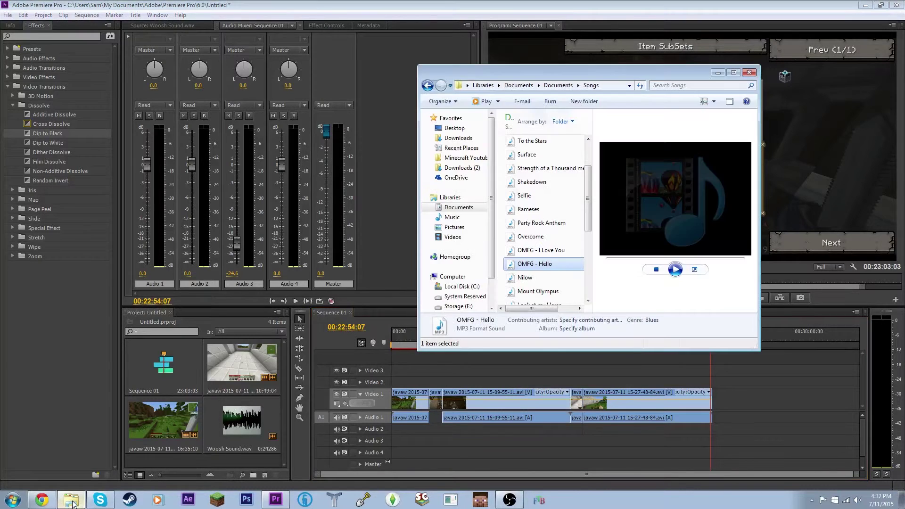
left_click(71, 502)
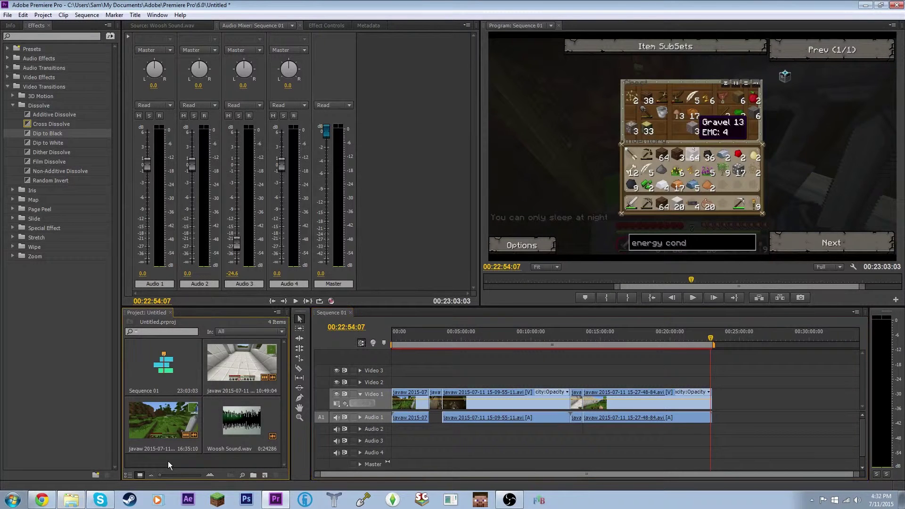
left_click(66, 502)
left_click(564, 86)
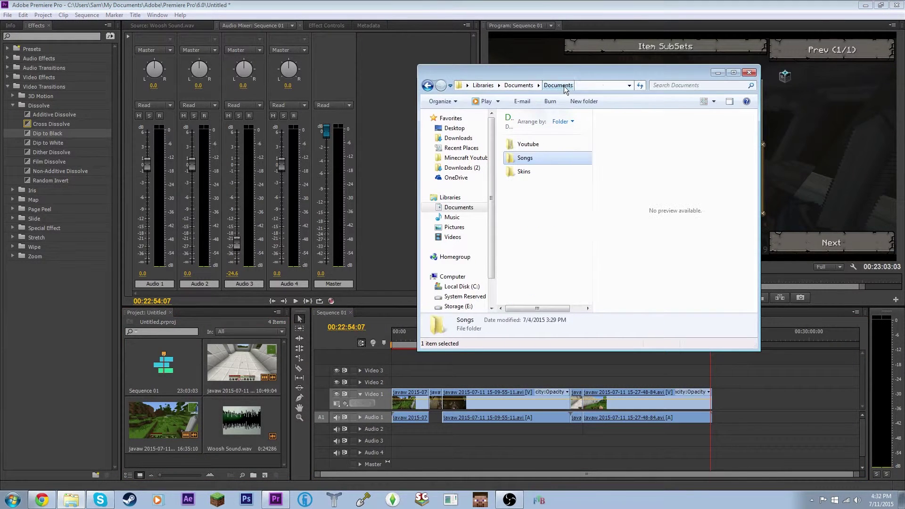
left_click(552, 140)
double_click(556, 140)
double_click(553, 148)
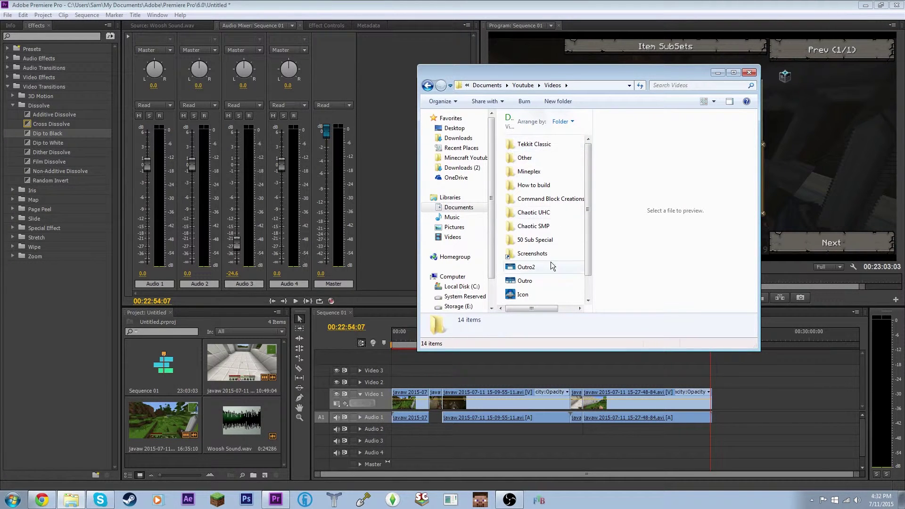
left_click(551, 268)
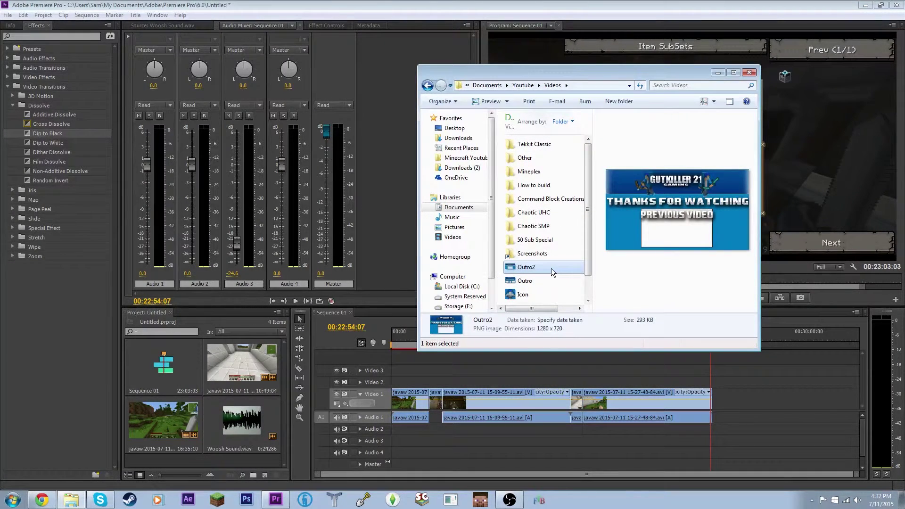
left_click_drag(551, 268, 179, 458)
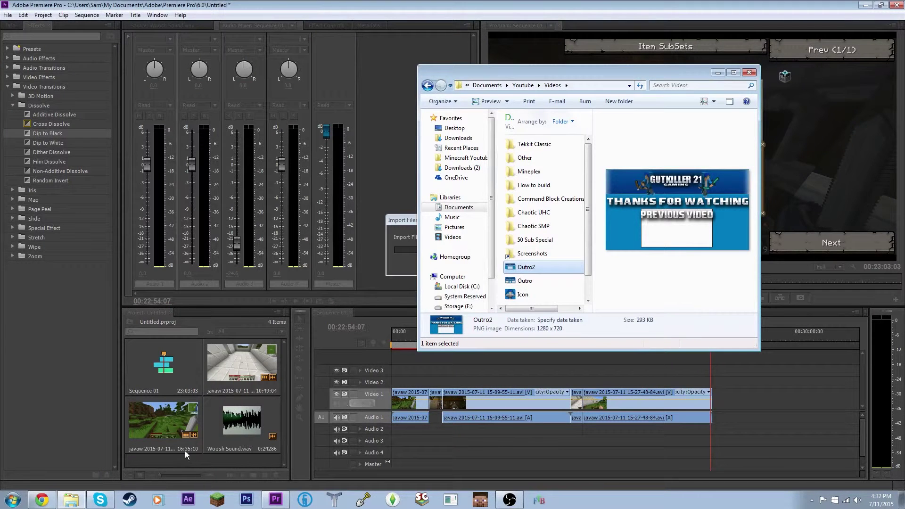
double_click(159, 448)
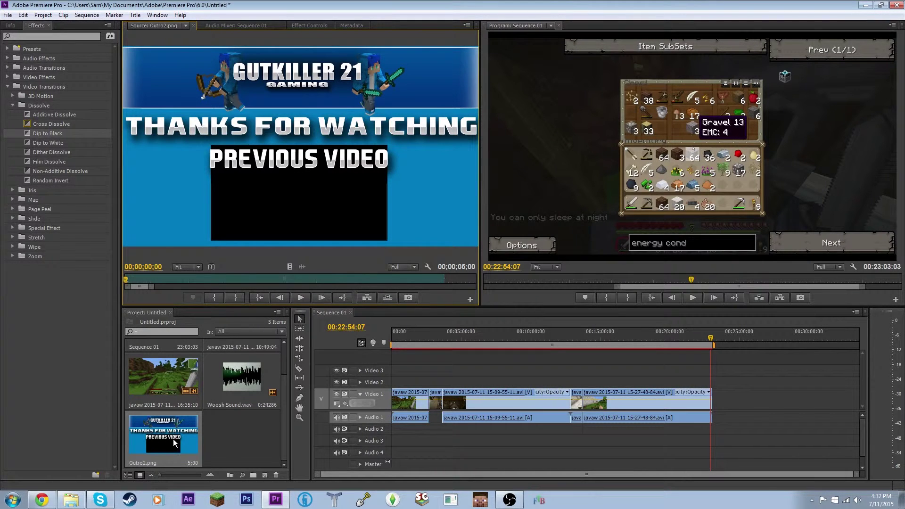
- Place Outro2.png on Video 3 directly after the gameplay ends and extend it to about 20 seconds
left_click_drag(173, 439, 717, 377)
left_click_drag(857, 475, 693, 476)
left_click_drag(666, 371, 710, 371)
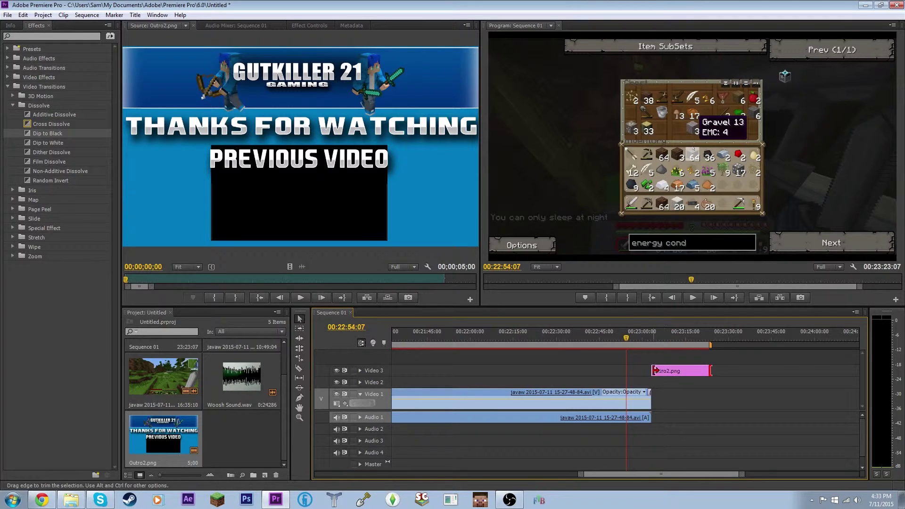
- Import Bullseye.mp3 from the Songs folder and open it in the source monitor
double_click(242, 430)
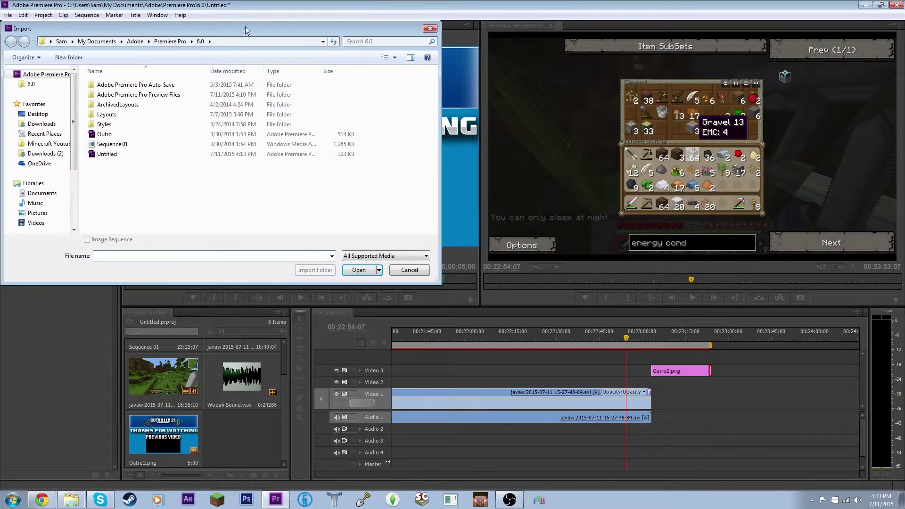
left_click(429, 29)
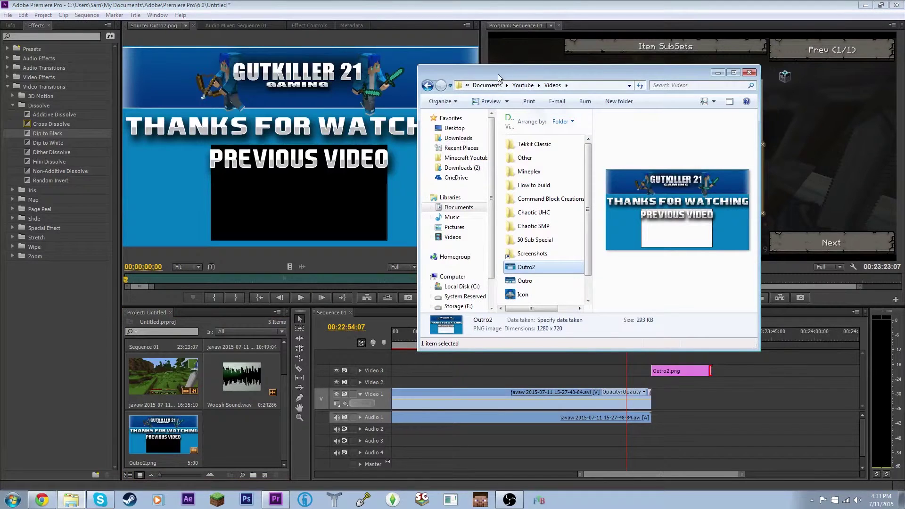
left_click(486, 89)
double_click(545, 155)
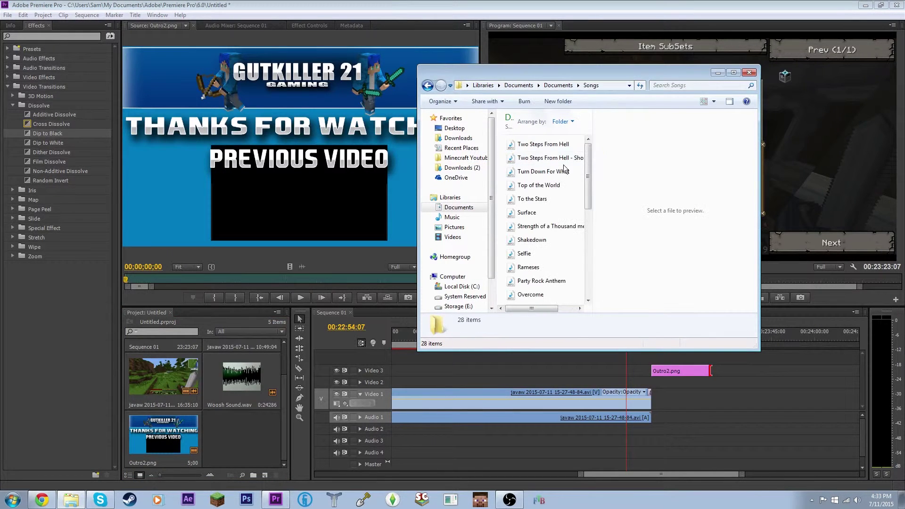
left_click_drag(587, 175, 214, 442)
left_click(552, 255)
left_click(202, 440)
double_click(208, 439)
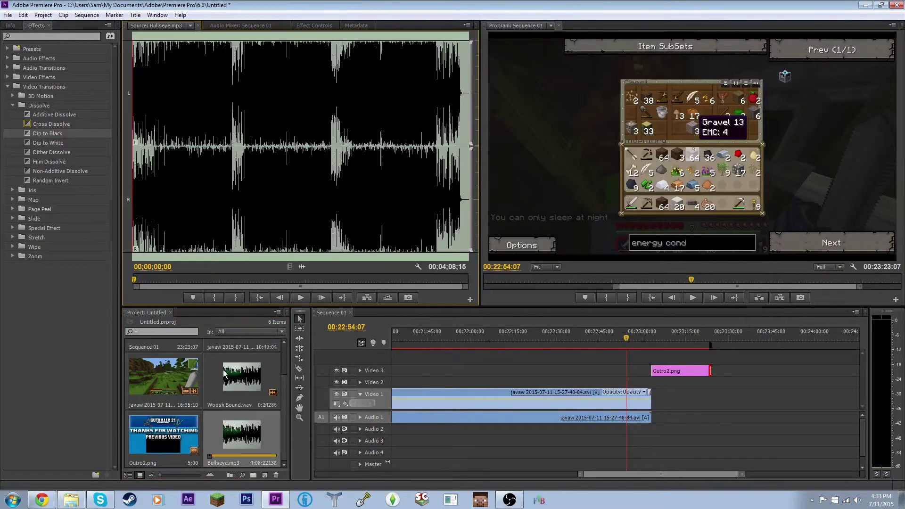
- Preview Bullseye.mp3 from about 7 seconds in, then delete the song from the project
left_click(153, 282)
left_click_drag(153, 282, 143, 279)
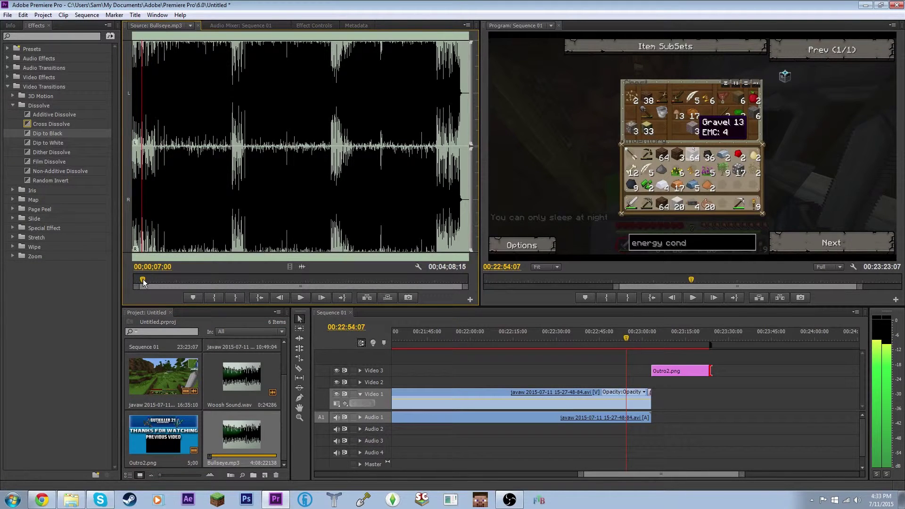
left_click(300, 298)
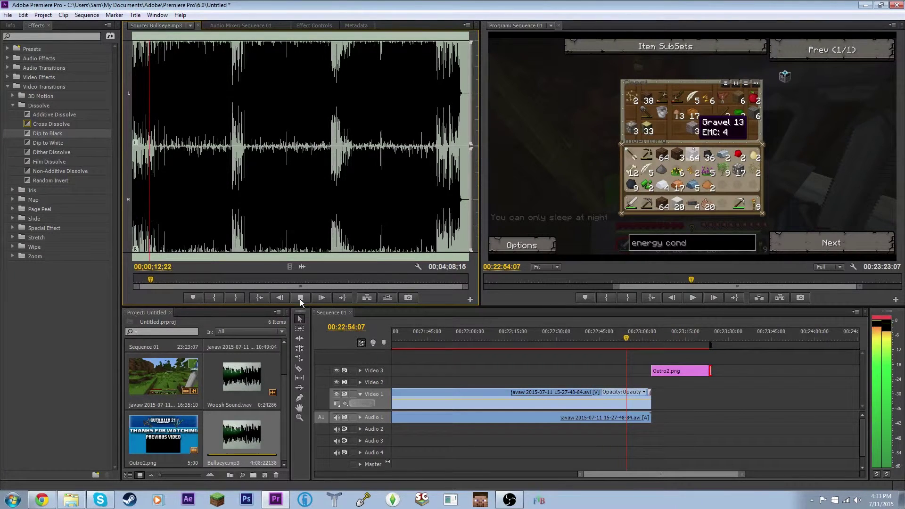
left_click(300, 298)
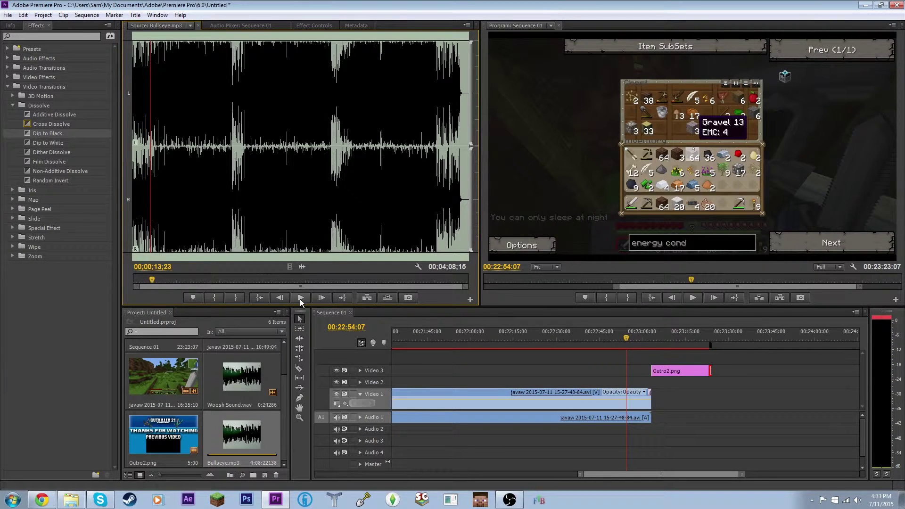
left_click(256, 196)
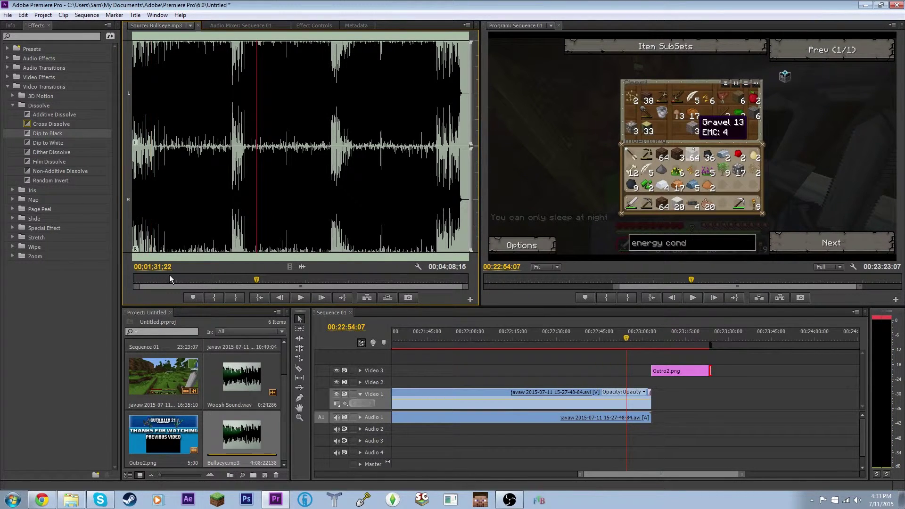
key("Delete")
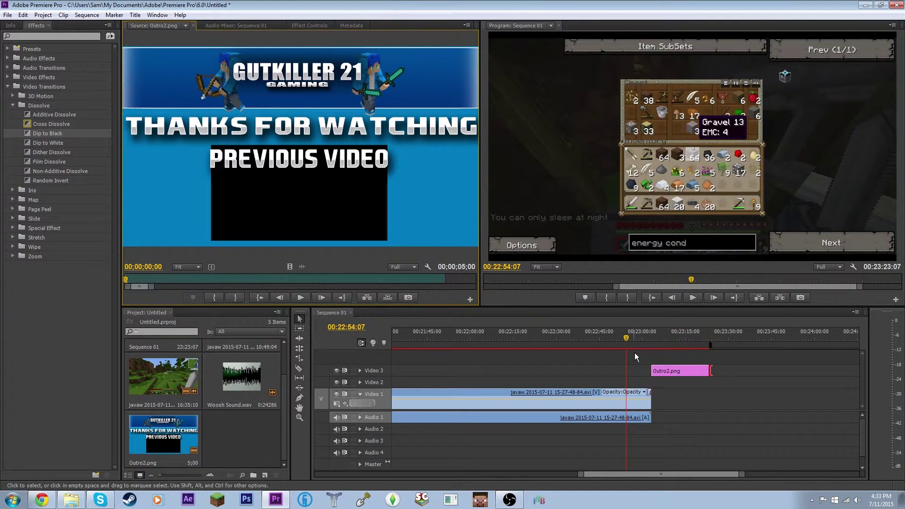
- Bring Bullseye.mp3 back into the project from the Songs folder and load it in the source monitor
left_click(71, 500)
left_click_drag(540, 256, 242, 443)
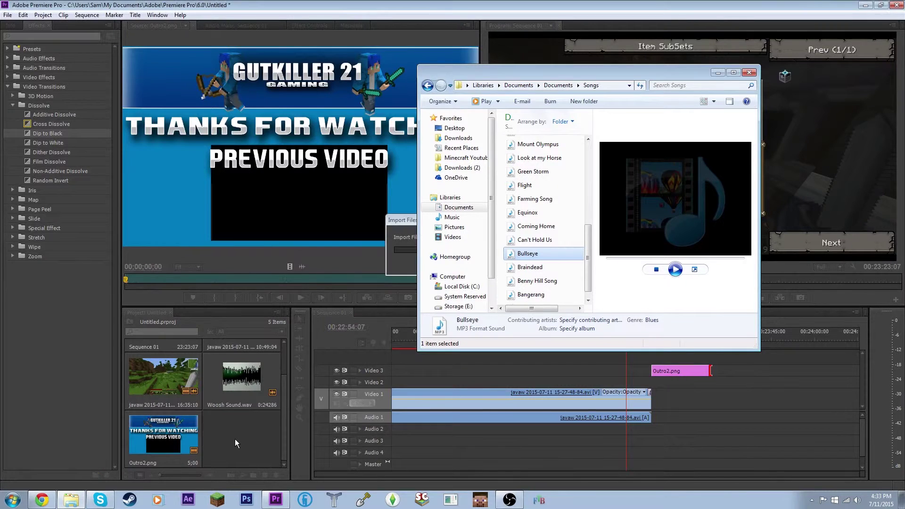
double_click(220, 430)
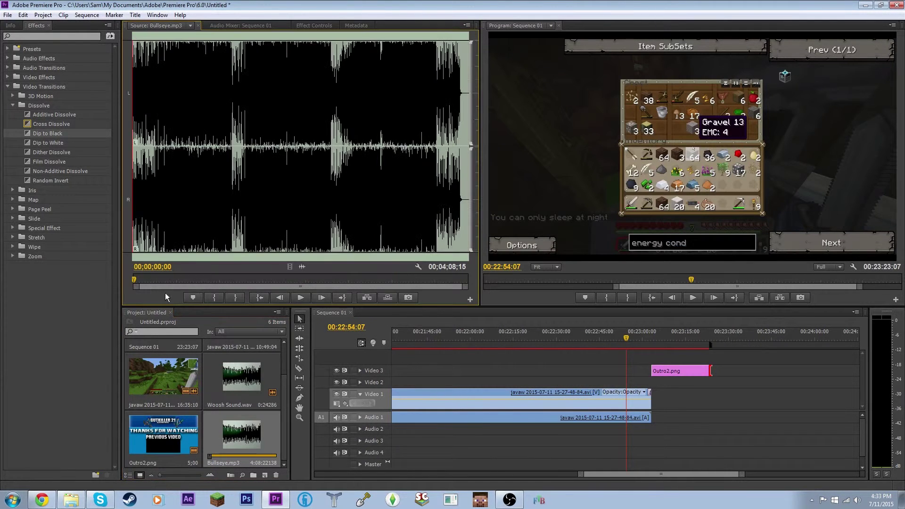
- Play Bullseye.mp3 from about 11 seconds and set its In point at 00;00;13;26
left_click_drag(161, 281, 148, 282)
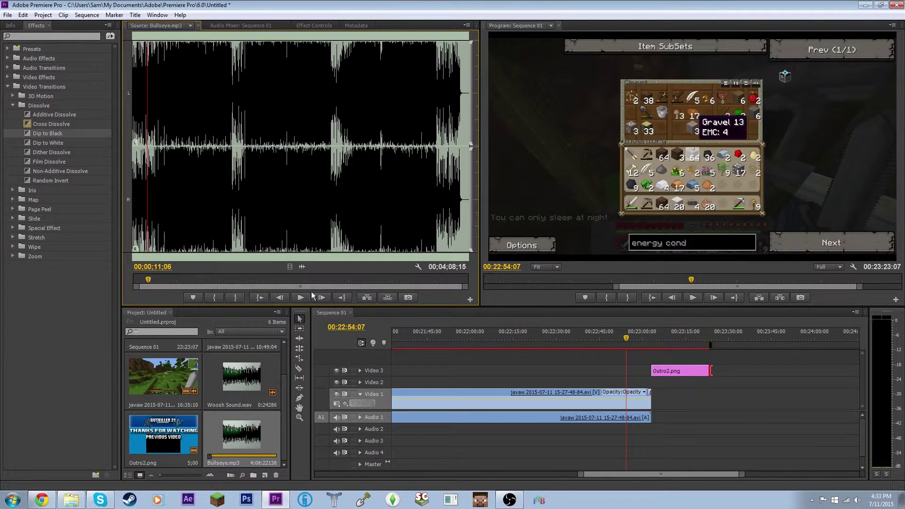
left_click(306, 299)
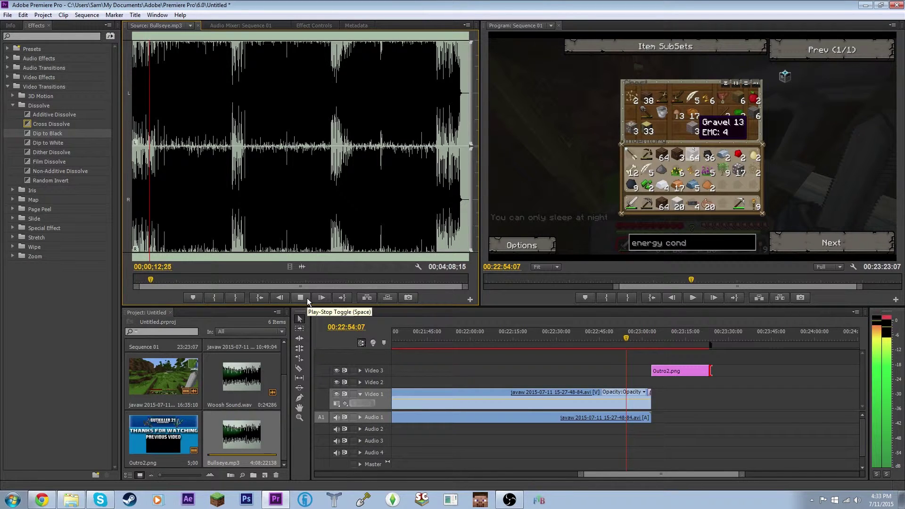
left_click(302, 298)
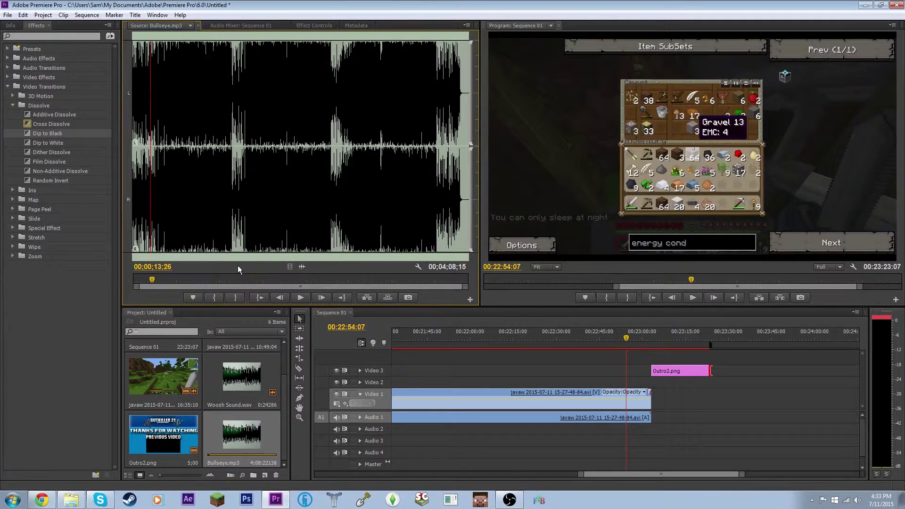
key("i")
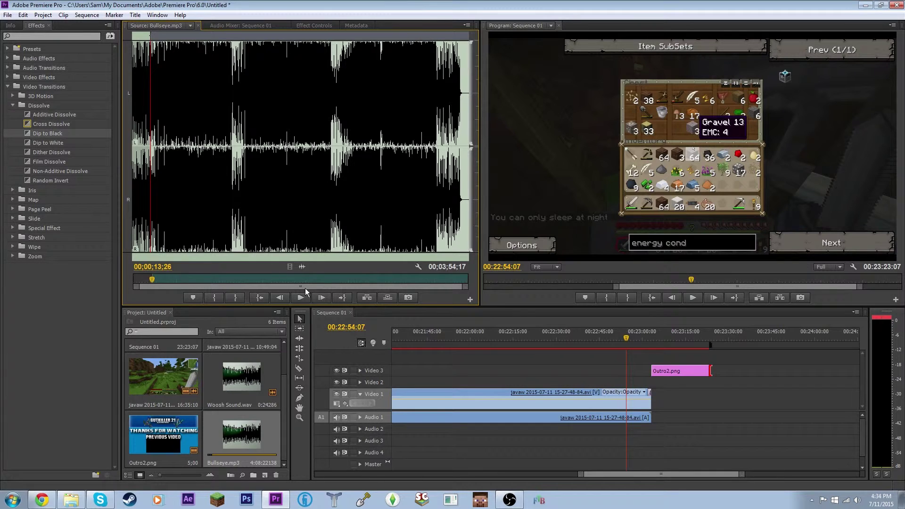
- Place the trimmed Bullseye.mp3 on Audio 2 at about 00:22:59, overlapping the end of the gameplay, and preview it
left_click_drag(302, 266, 640, 430)
left_click(640, 341)
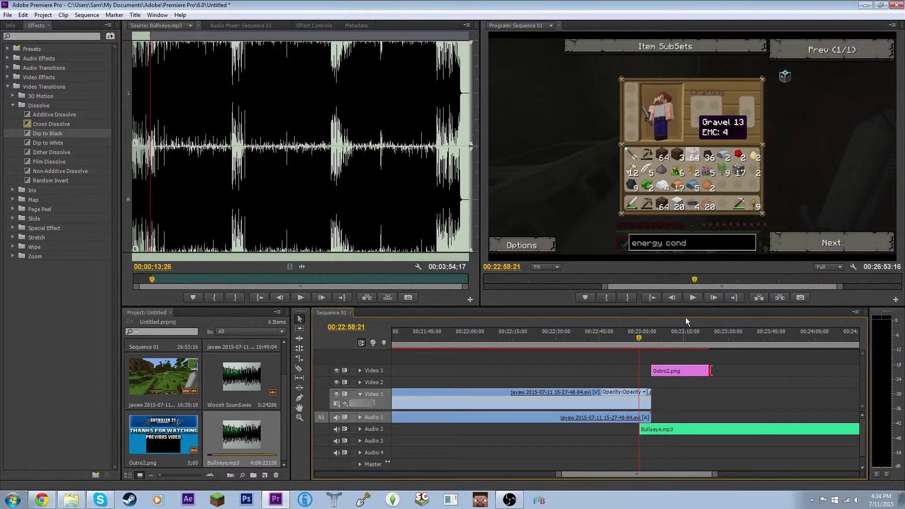
left_click(695, 299)
left_click(696, 298)
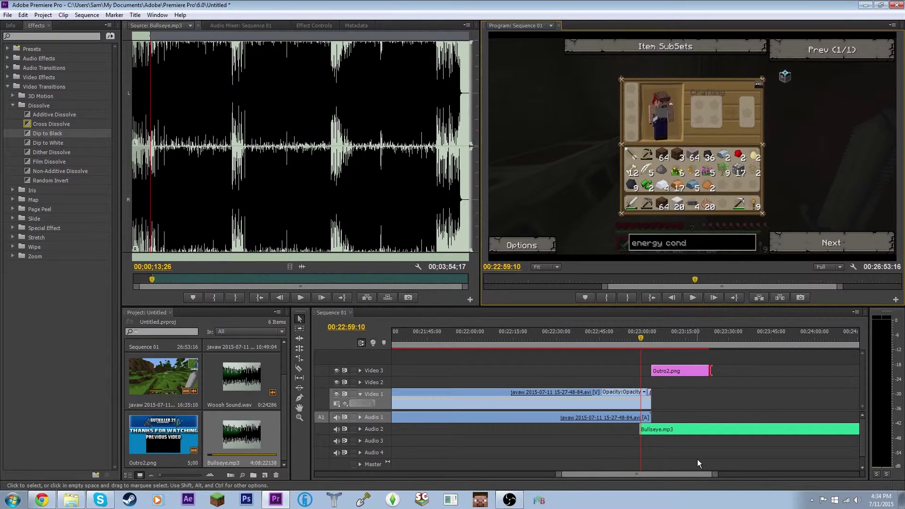
- Apply a Constant Power crossfade to the start of Bullseye.mp3 on Audio 2 and preview the fade-in
left_click_drag(716, 476, 686, 475)
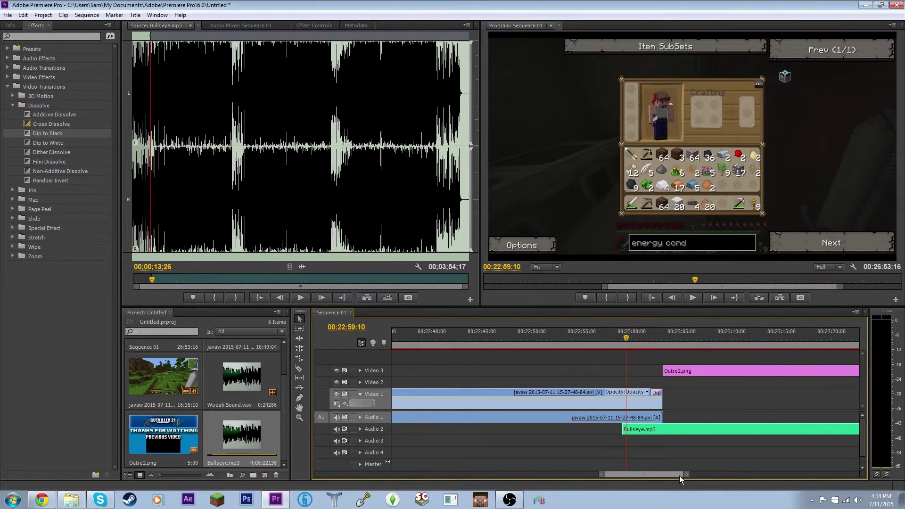
left_click(56, 126)
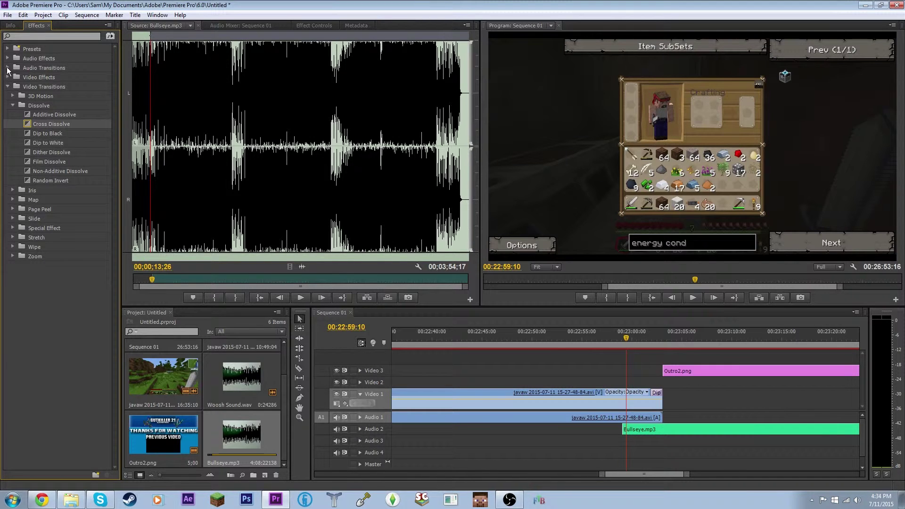
left_click(7, 67)
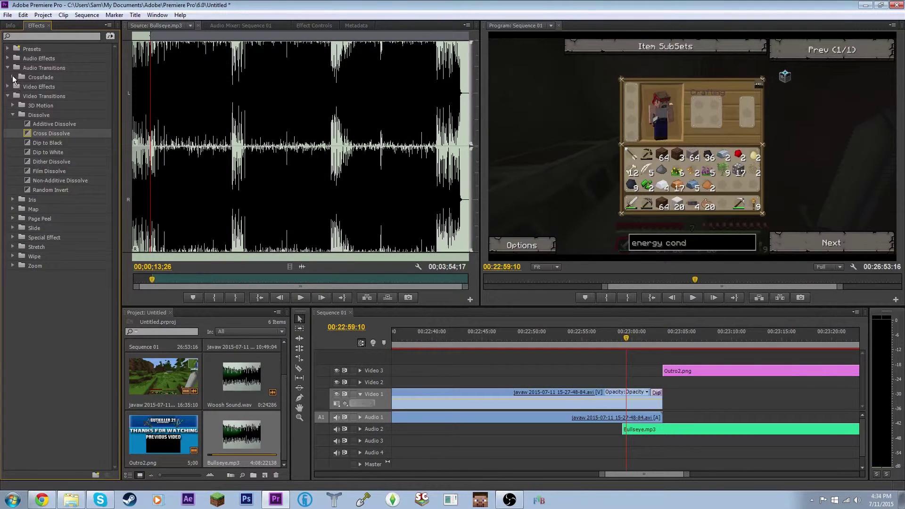
left_click(13, 78)
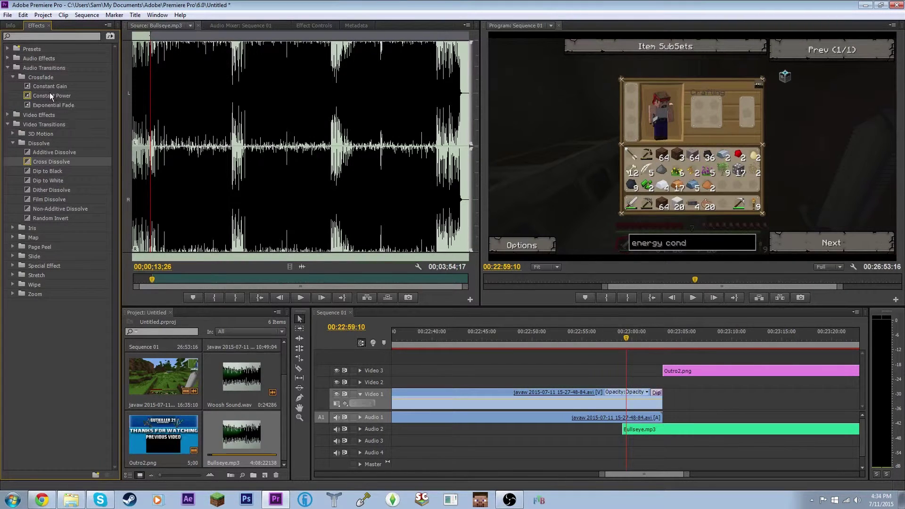
left_click_drag(49, 95, 628, 433)
left_click(622, 333)
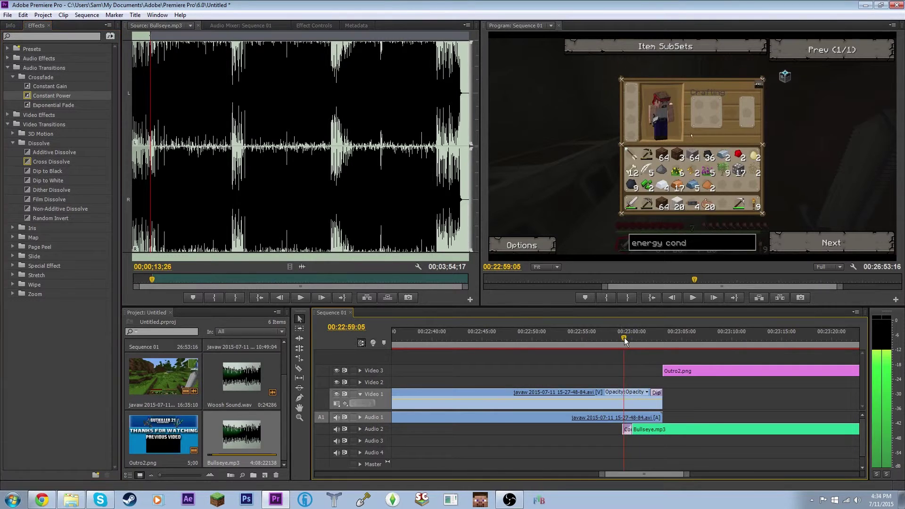
left_click(694, 299)
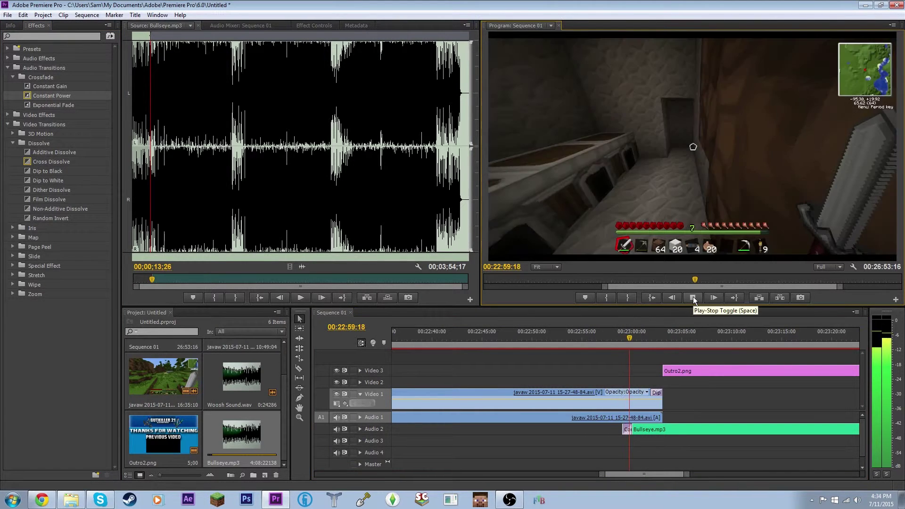
left_click(694, 299)
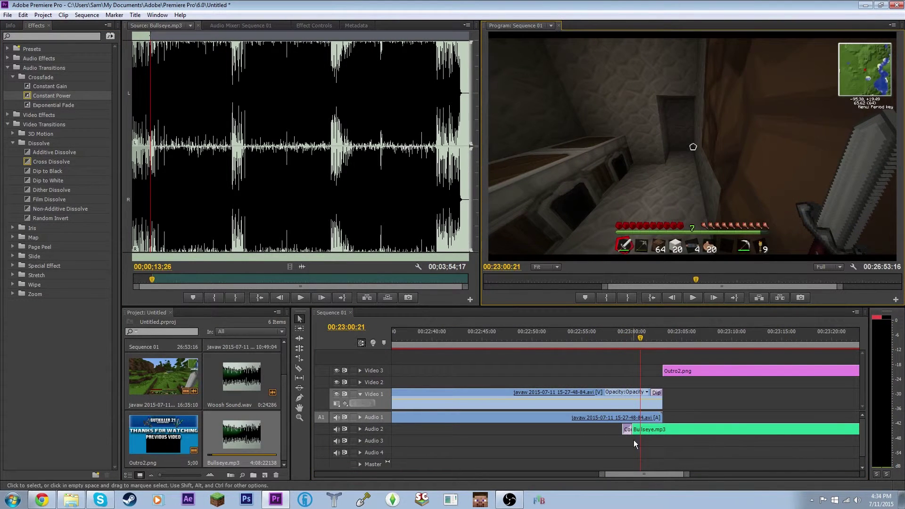
- Lengthen the Constant Power fade-in on Bullseye.mp3 to about 5.5 seconds and preview it into the outro
left_click_drag(631, 430, 677, 429)
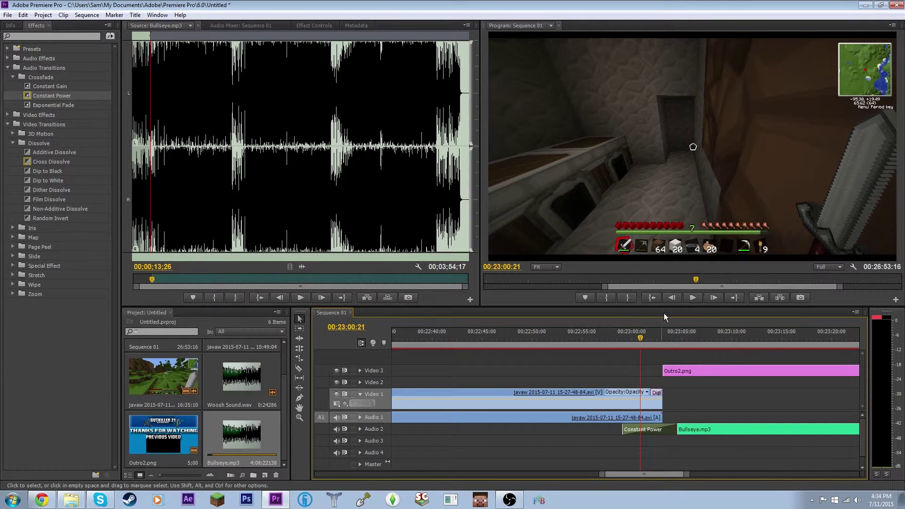
left_click(694, 298)
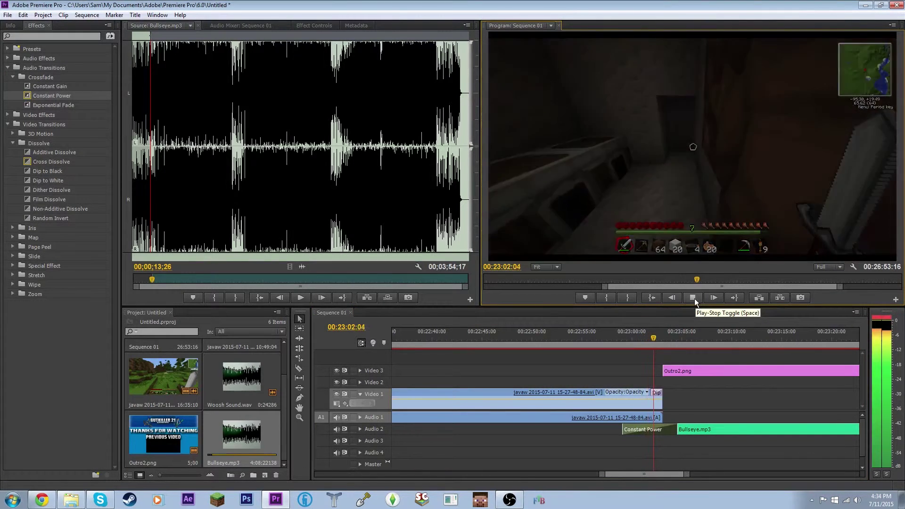
- Move Outro2.png on Video 3 to start at about 00:23:03:13 and scale it to the frame size
left_click(694, 298)
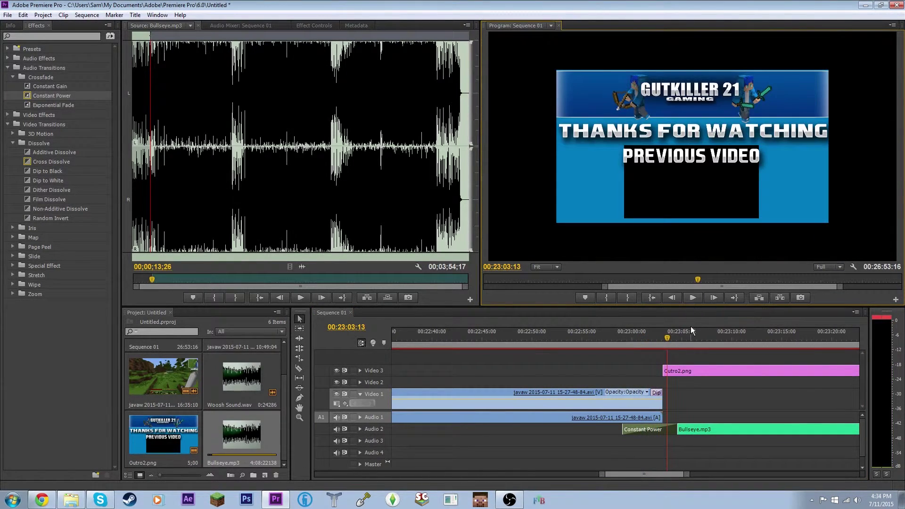
left_click_drag(691, 374, 696, 375)
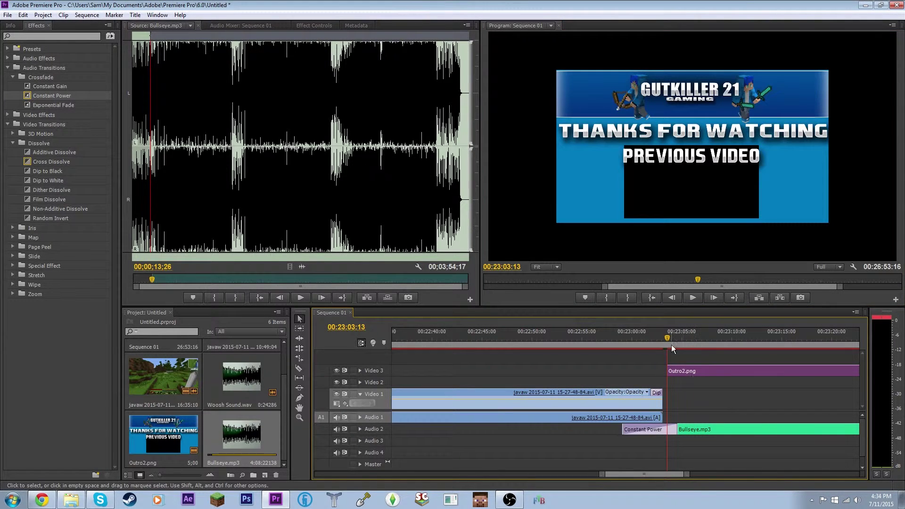
right_click(690, 373)
left_click(595, 159)
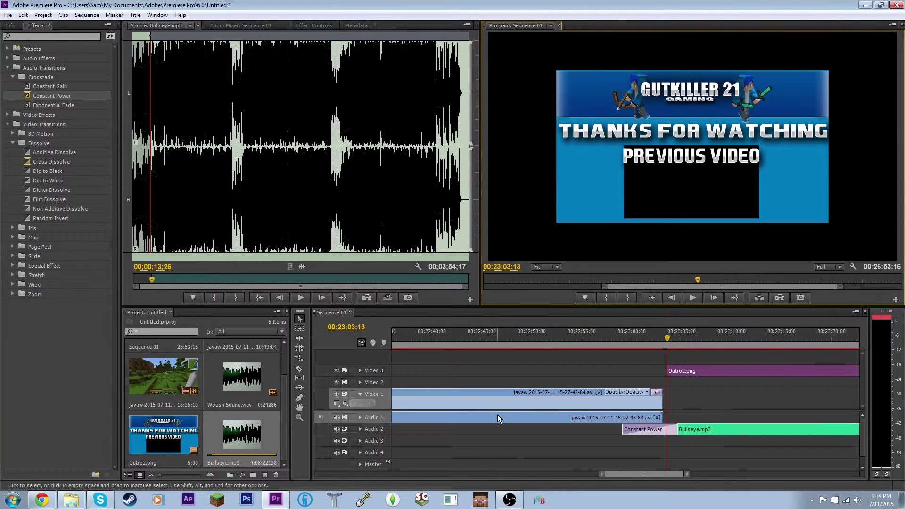
right_click(693, 373)
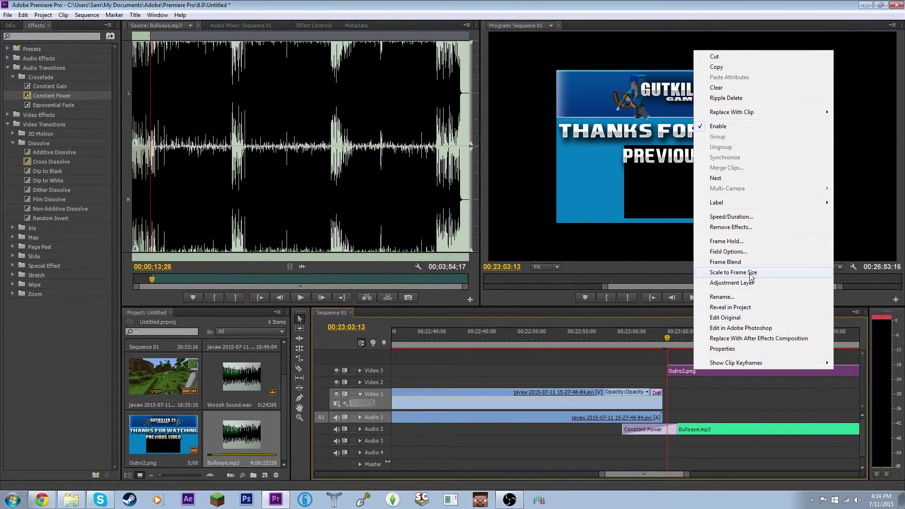
left_click(752, 274)
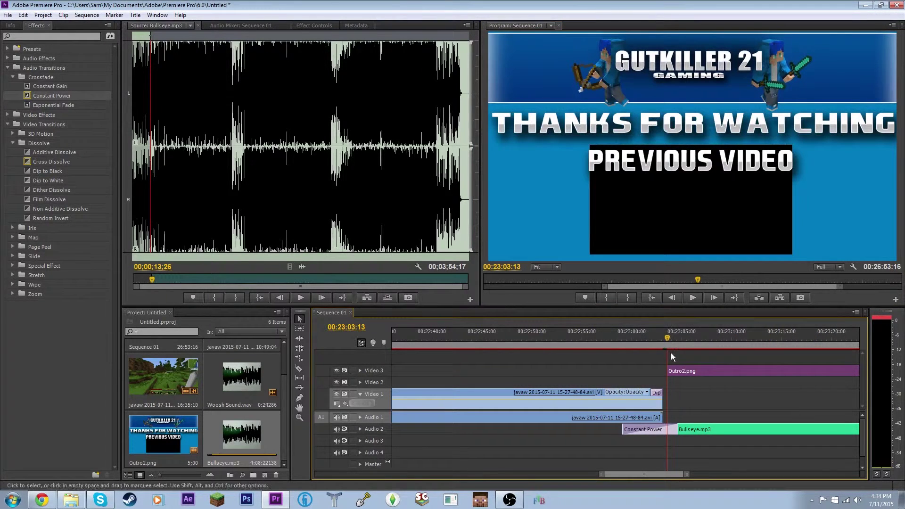
- Preview the sequence from 00:22:58:15 through the fade-out and into the scaled outro image
left_click(618, 340)
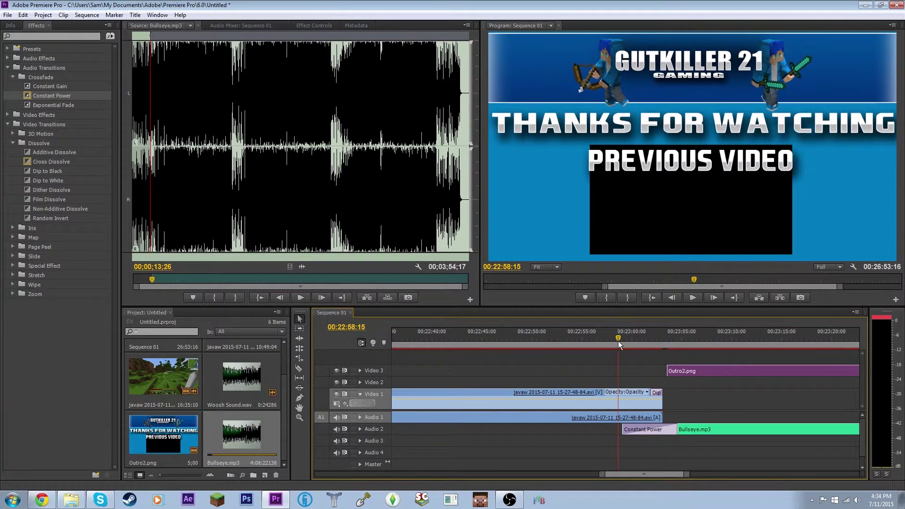
left_click_drag(688, 474, 706, 474)
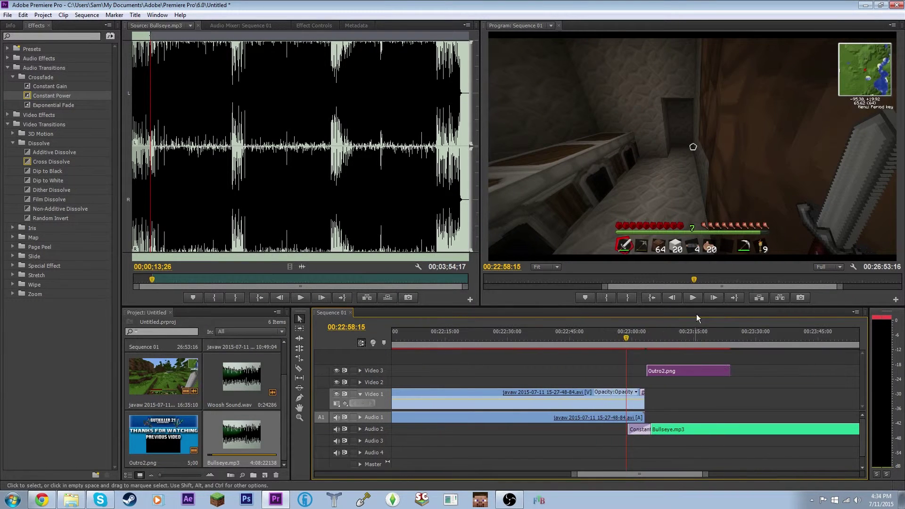
left_click(693, 298)
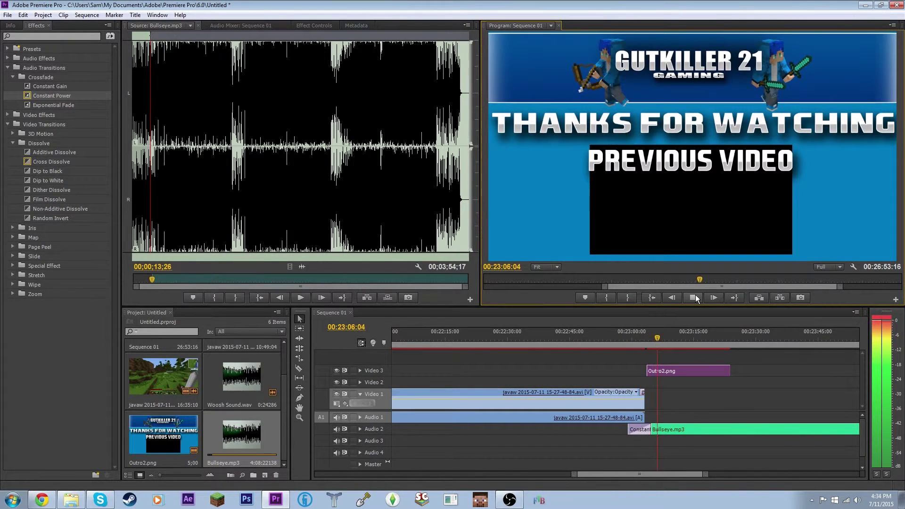
left_click(693, 298)
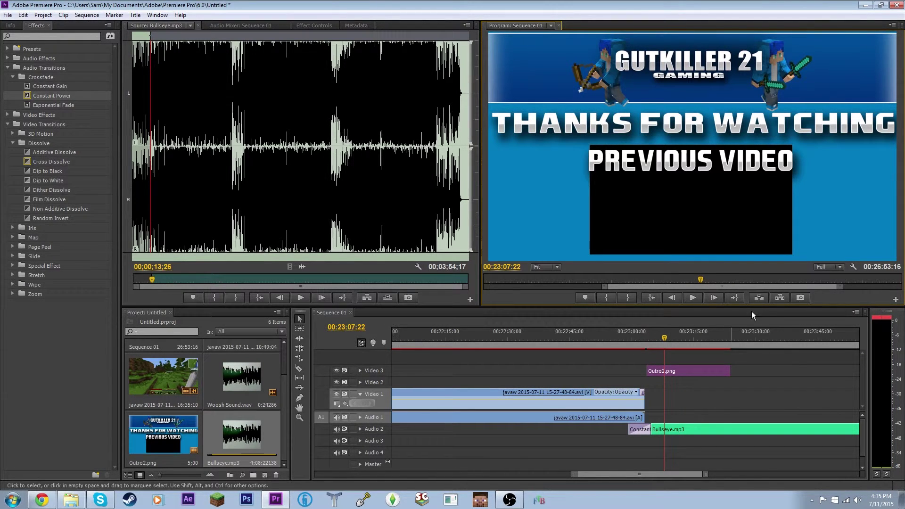
- Switch to File Explorer and browse to the Youtube > Videos > Tekkit Classic > Episode 2 folder in Documents
double_click(204, 456)
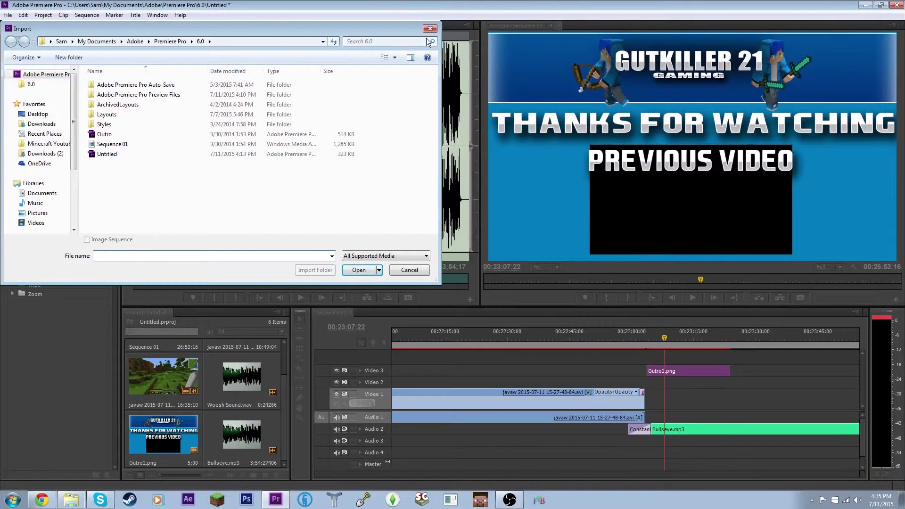
left_click(429, 28)
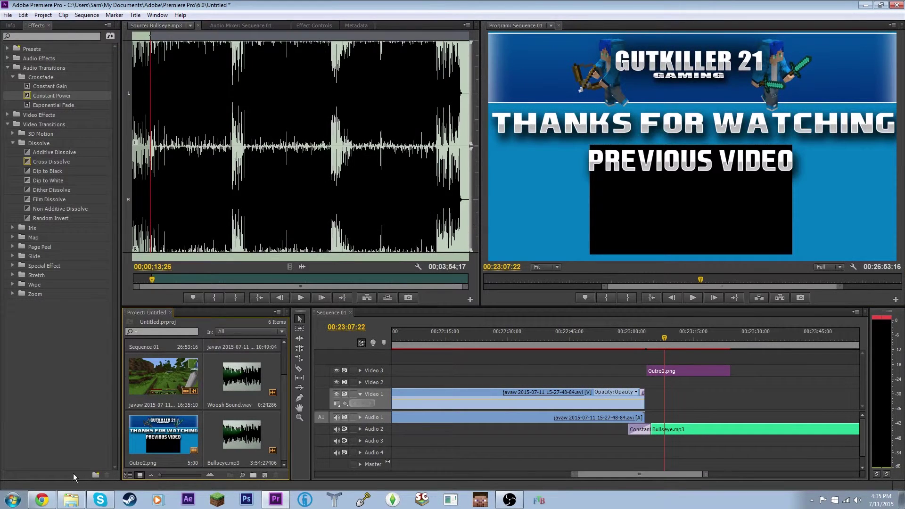
left_click(71, 499)
key("BackSpace")
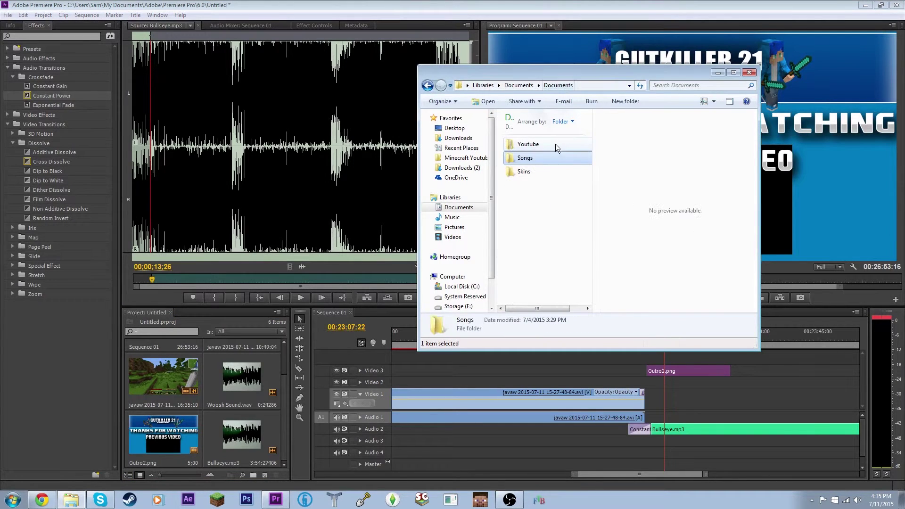
double_click(556, 143)
double_click(556, 146)
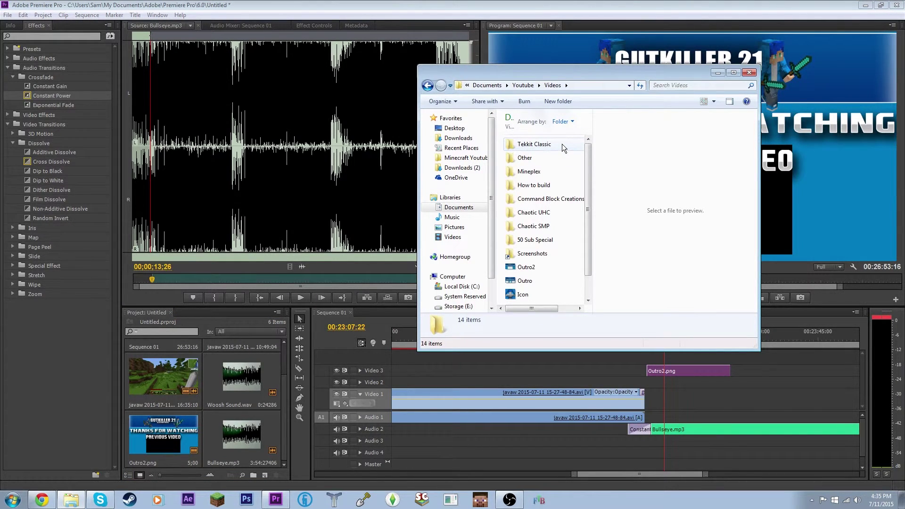
left_click(558, 170)
double_click(557, 171)
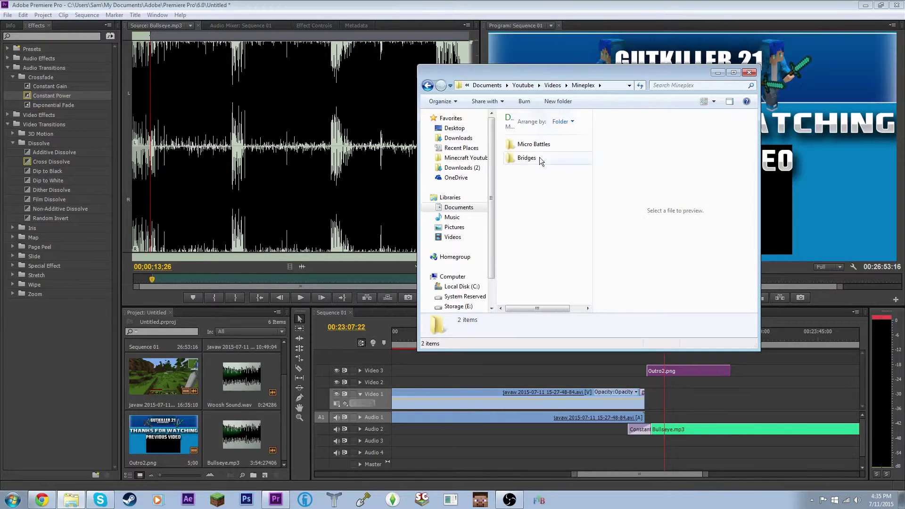
left_click(427, 86)
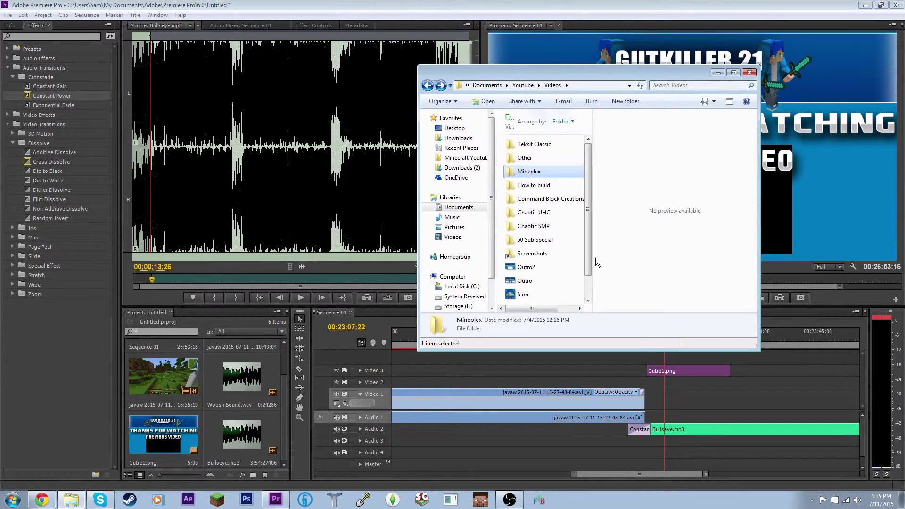
double_click(560, 145)
double_click(557, 158)
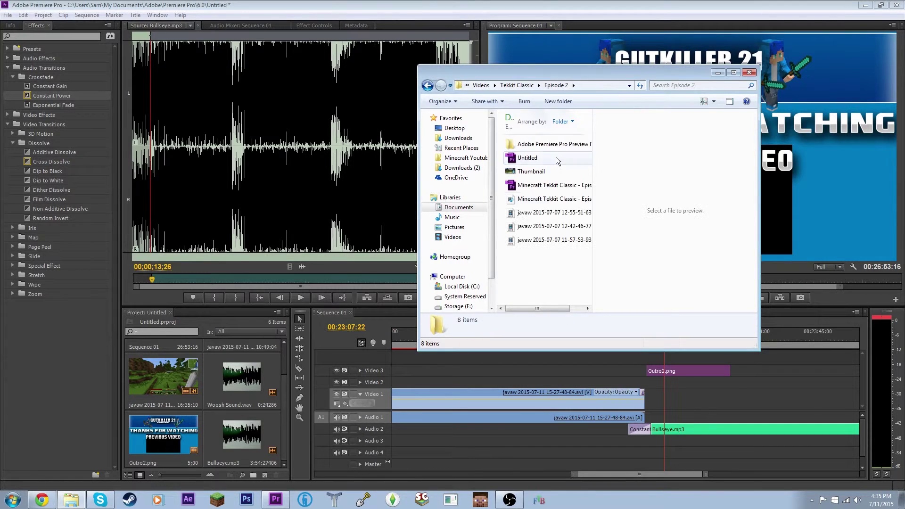
- Import the MP4 video Minecraft Tekkit Classic - Episode 2 - Macerator! from the Episode 2 folder into the project
left_click(542, 172)
left_click(548, 200)
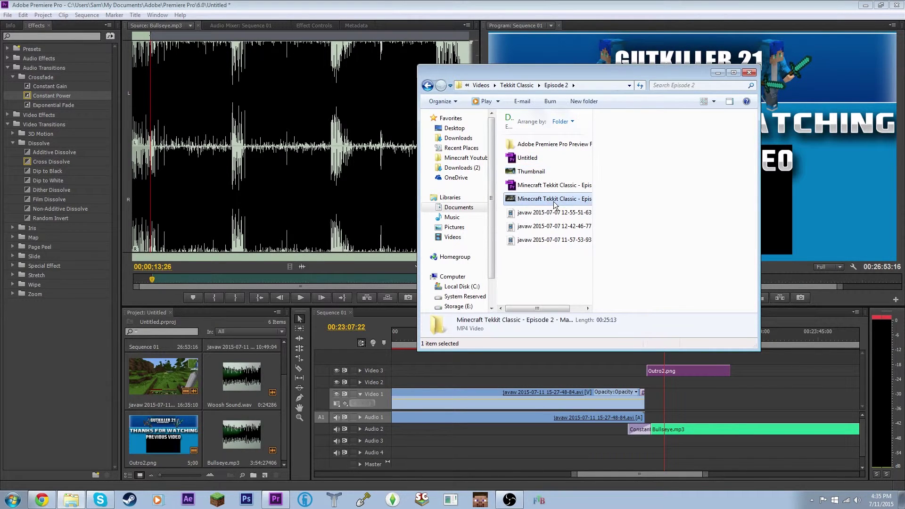
left_click(545, 214)
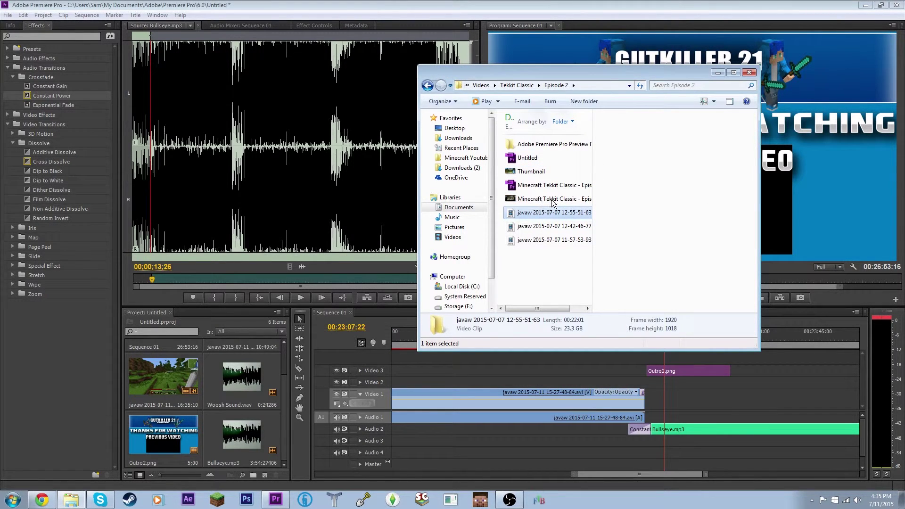
left_click(542, 199)
left_click(538, 202, "ctrl")
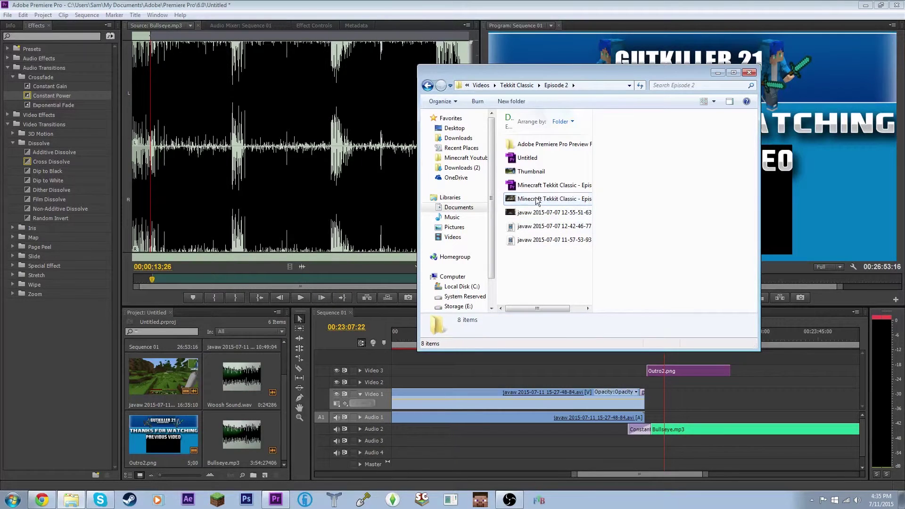
key("space")
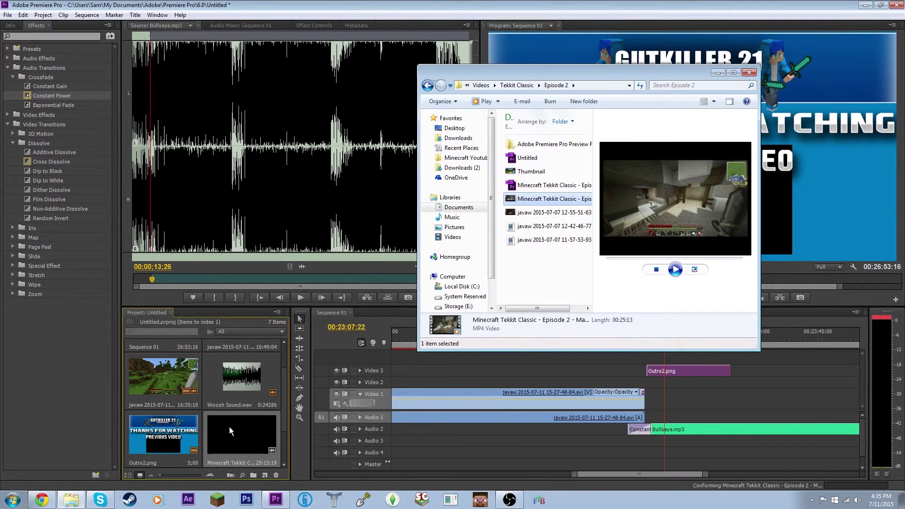
- Load the Tekkit Classic Episode 2 video in the Source monitor and set its In point at 00:03:45:13
double_click(226, 430)
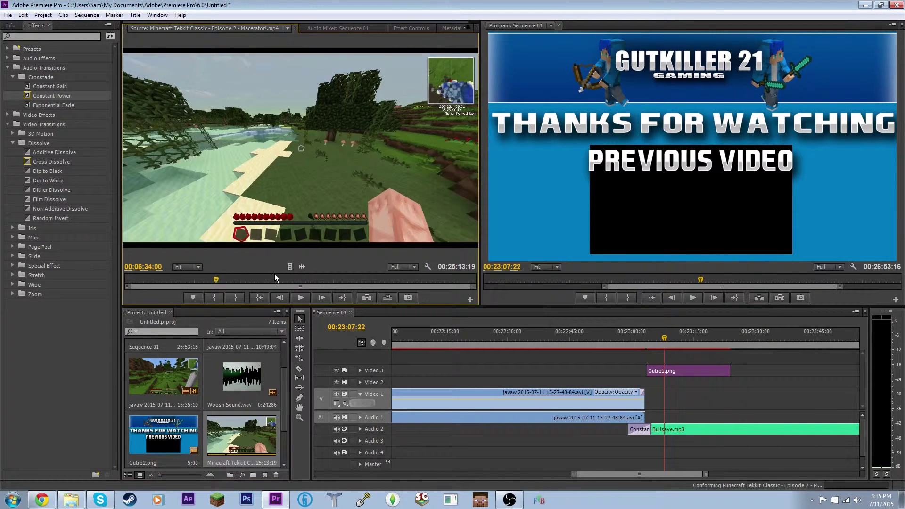
left_click(252, 282)
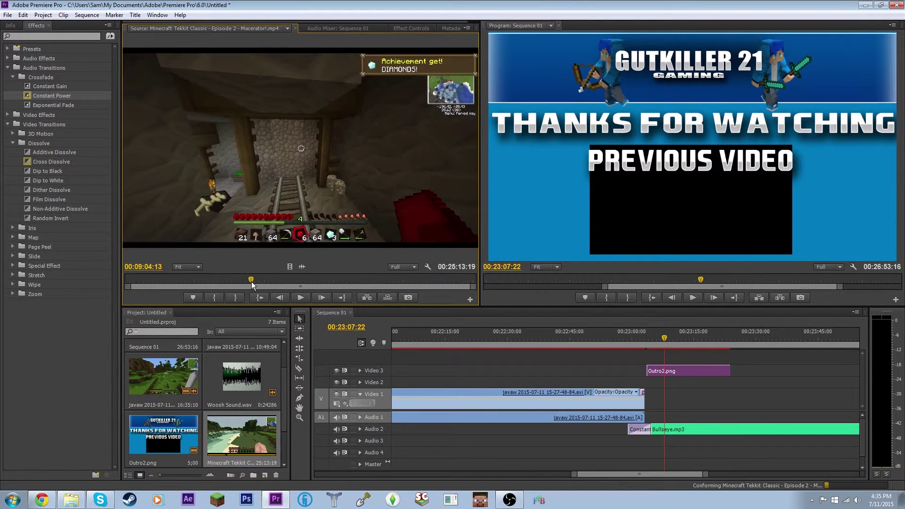
left_click_drag(251, 282, 178, 285)
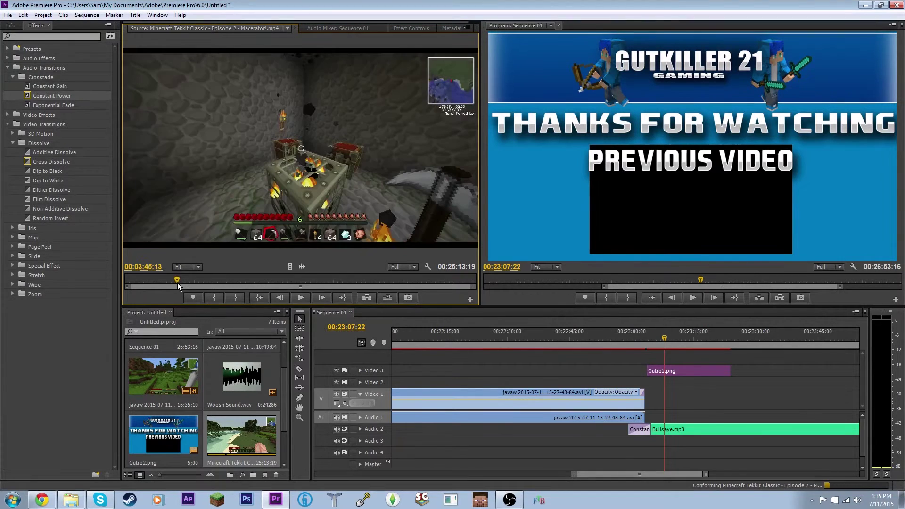
key("i")
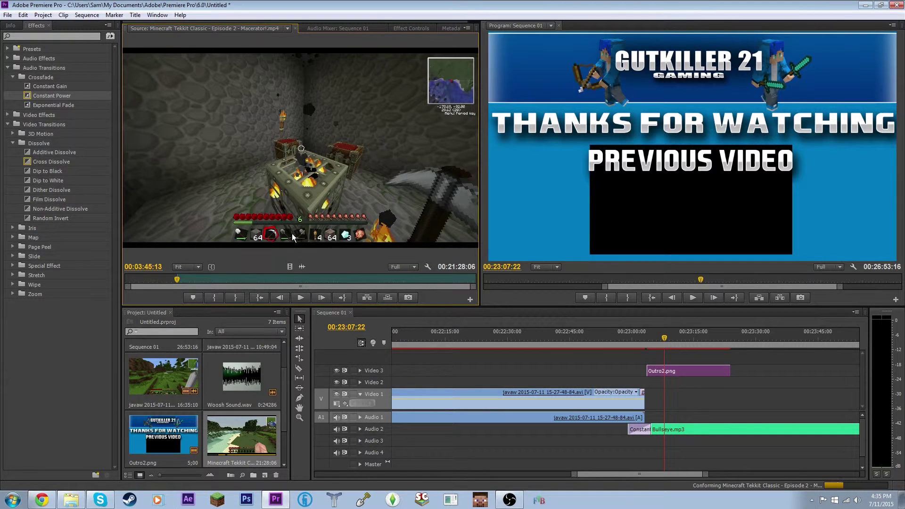
- Place only the video of the Episode 2 clip on Video 2 beneath Outro2.png and trim its end to match the image
left_click_drag(291, 267, 252, 204)
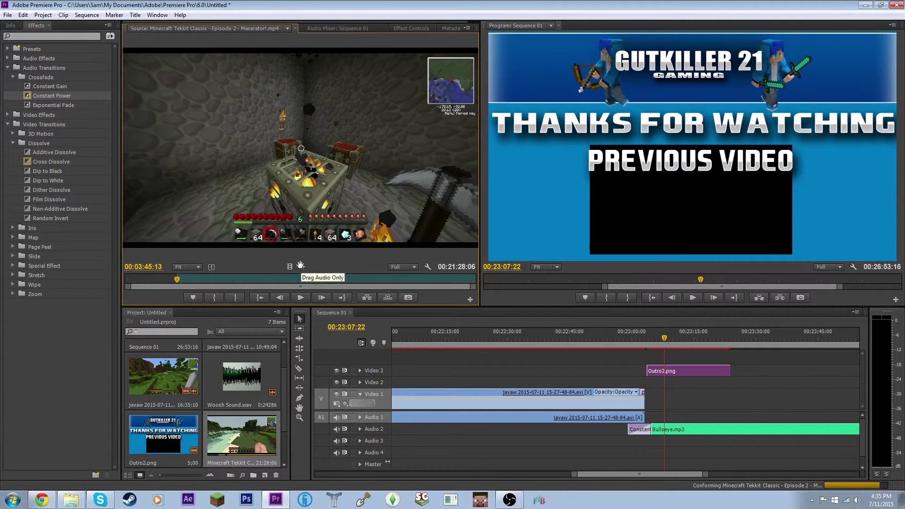
left_click_drag(289, 267, 649, 383)
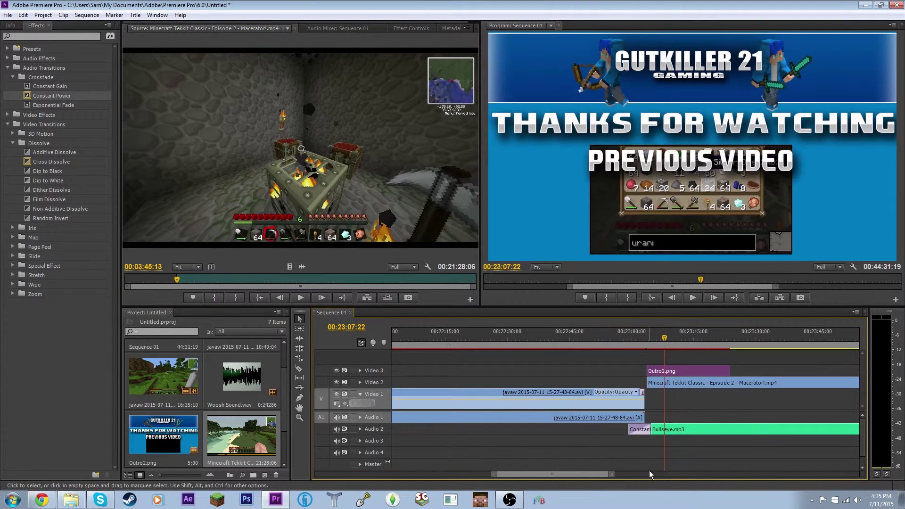
left_click_drag(611, 475, 684, 475)
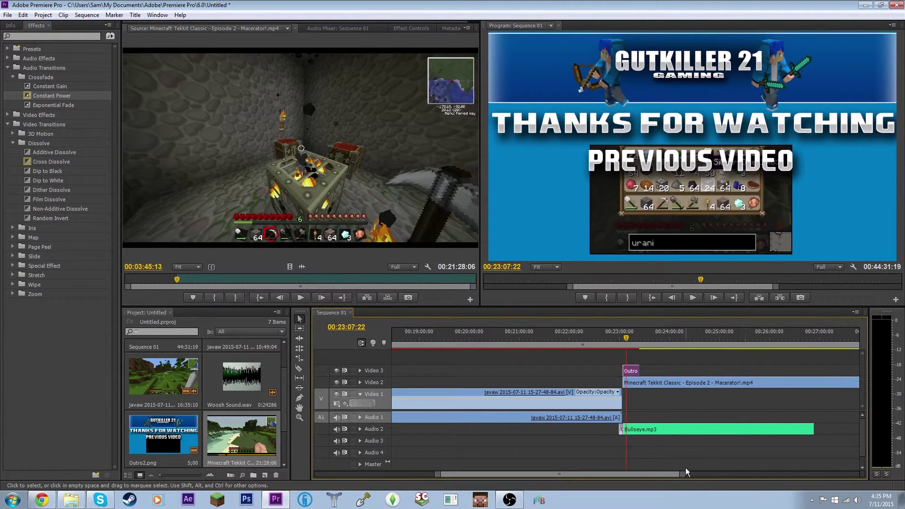
left_click_drag(682, 475, 834, 475)
left_click_drag(811, 382, 612, 383)
left_click_drag(834, 474, 667, 475)
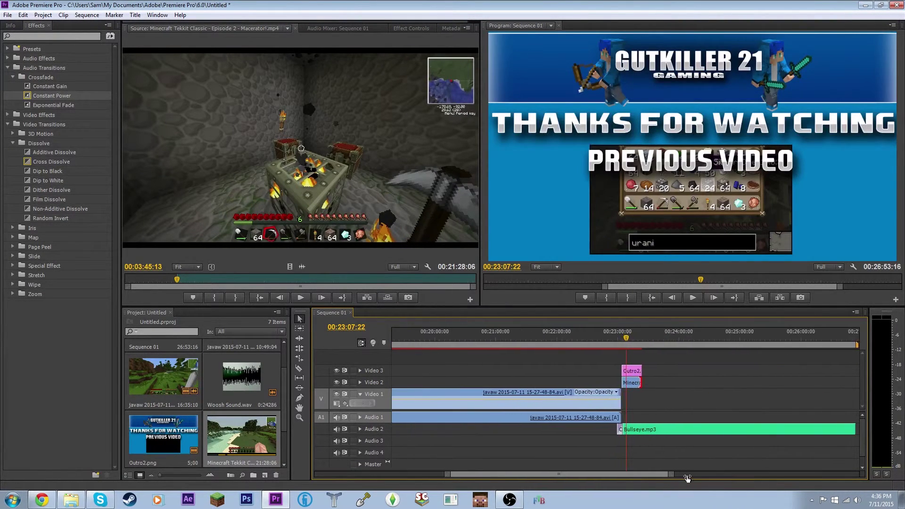
- Preview the outro from 00:23:02:16 with the previous video playing inside its frame
left_click(620, 339)
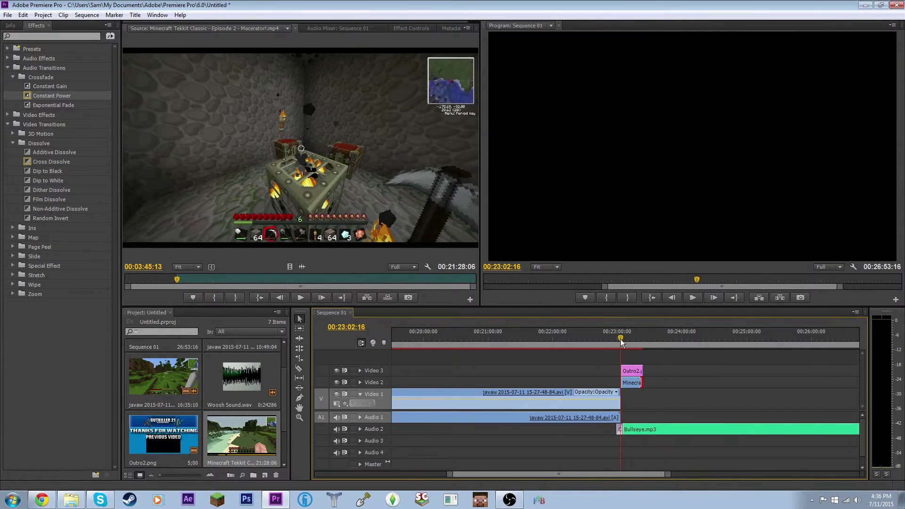
left_click(694, 298)
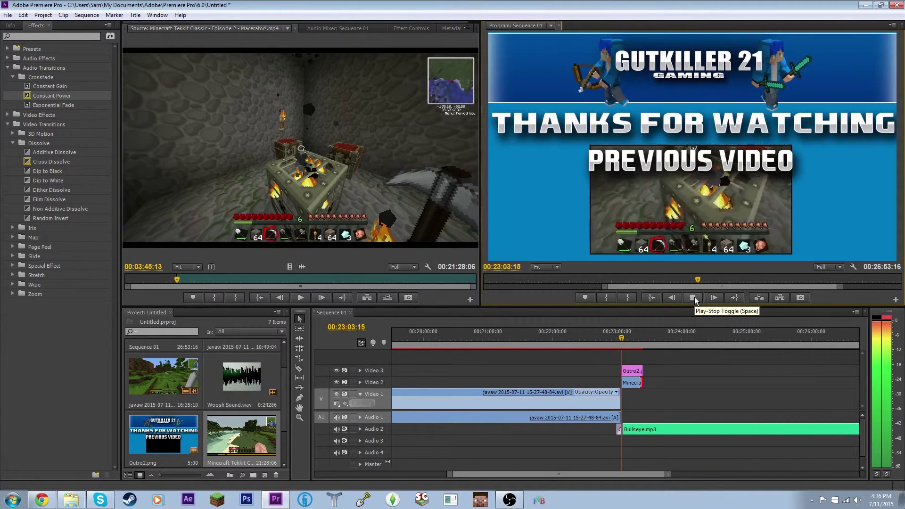
left_click(695, 297)
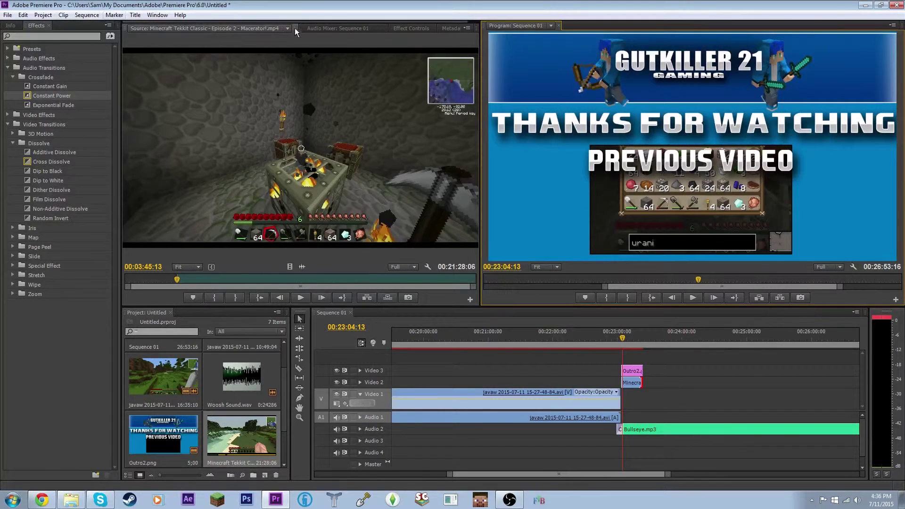
- Lower the Audio 2 volume to about -5.3 dB in the Audio Mixer while previewing the outro music
left_click(338, 28)
left_click(608, 371)
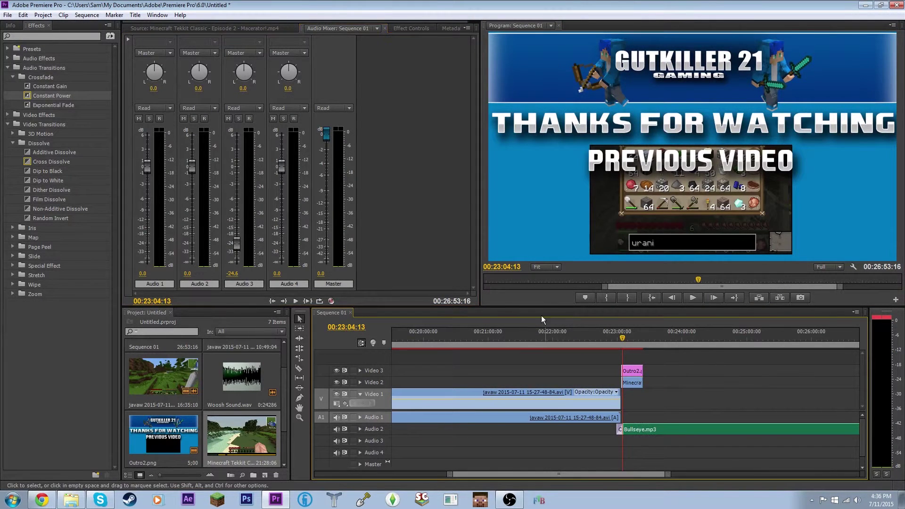
left_click_drag(190, 167, 198, 215)
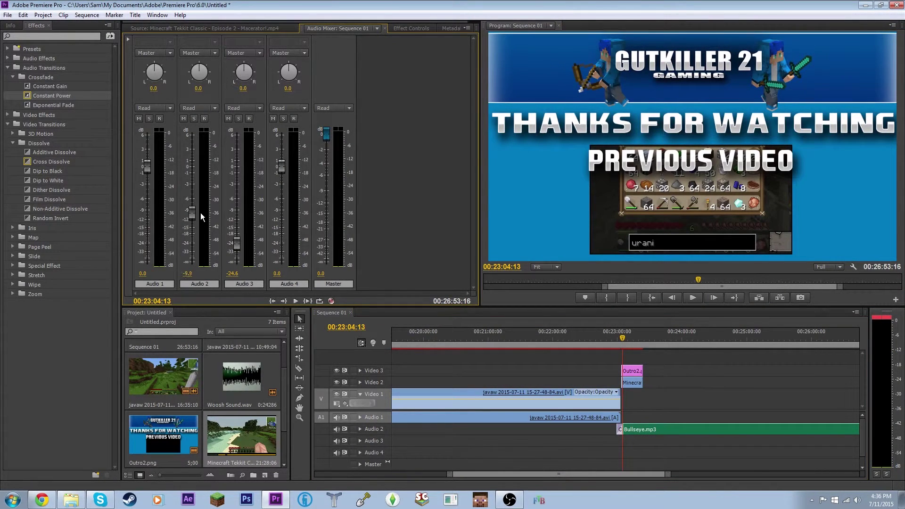
left_click(692, 298)
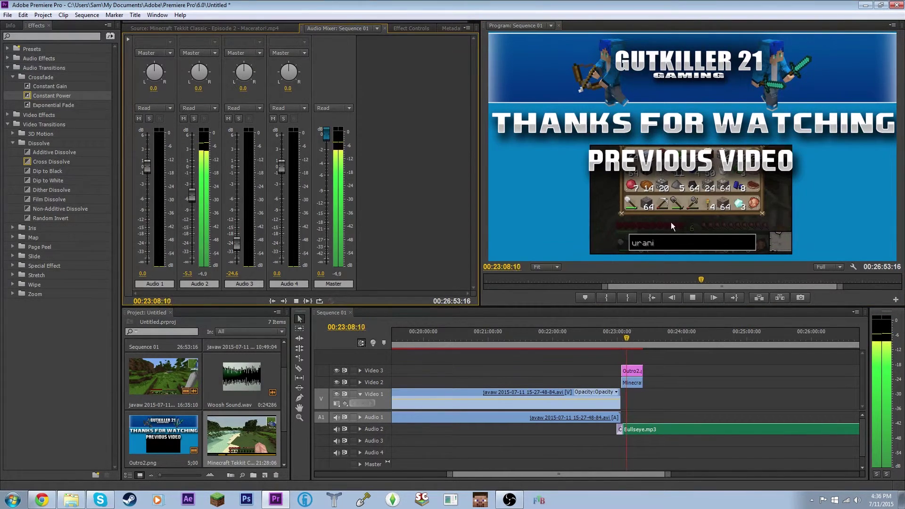
left_click(692, 297)
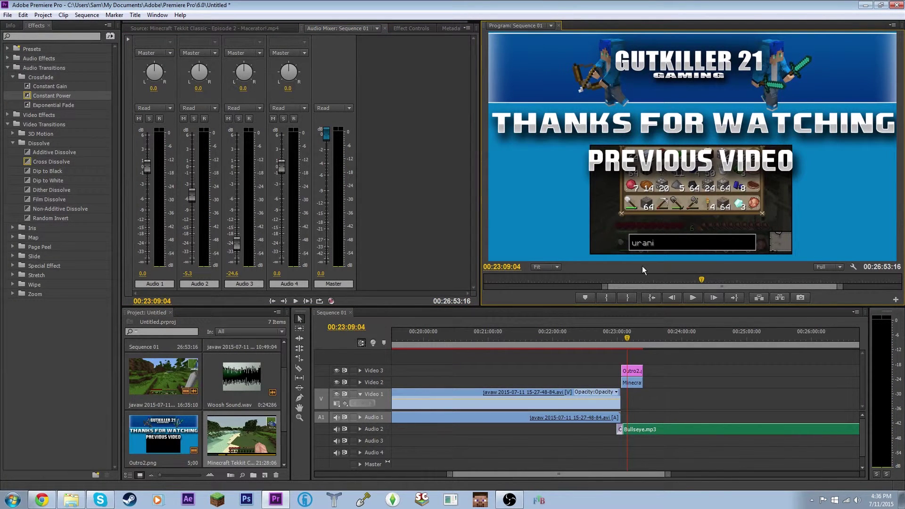
- Scale down the Episode 2 clip and reposition it to fit the outro image's previous-video frame
left_click(637, 429)
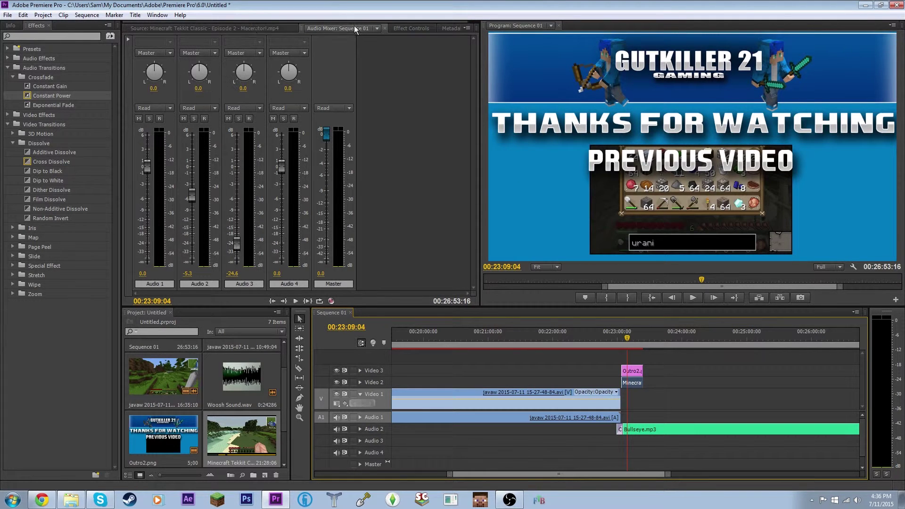
left_click(411, 28)
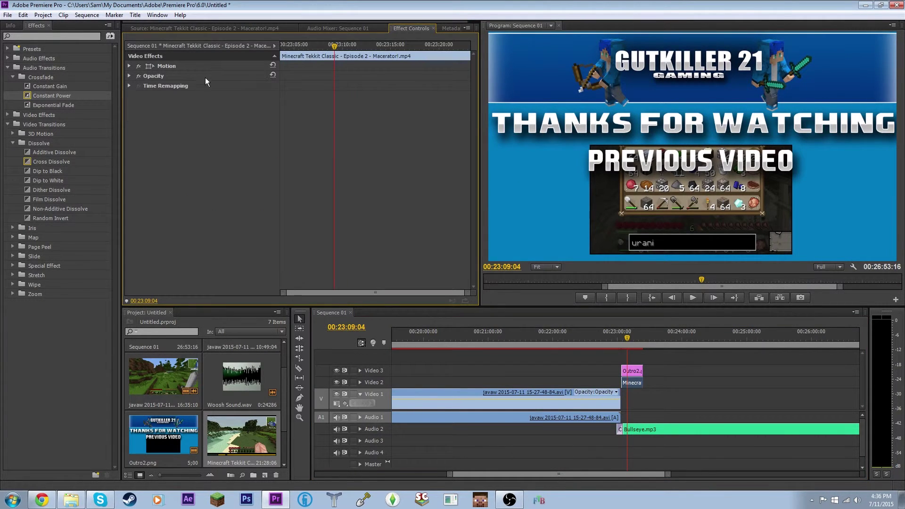
left_click(168, 65)
left_click_drag(692, 261, 685, 205)
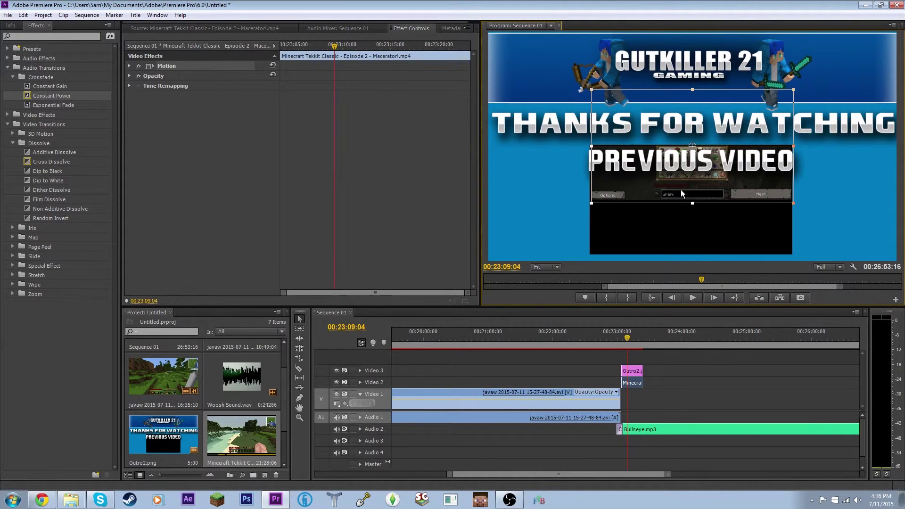
left_click_drag(681, 190, 672, 236)
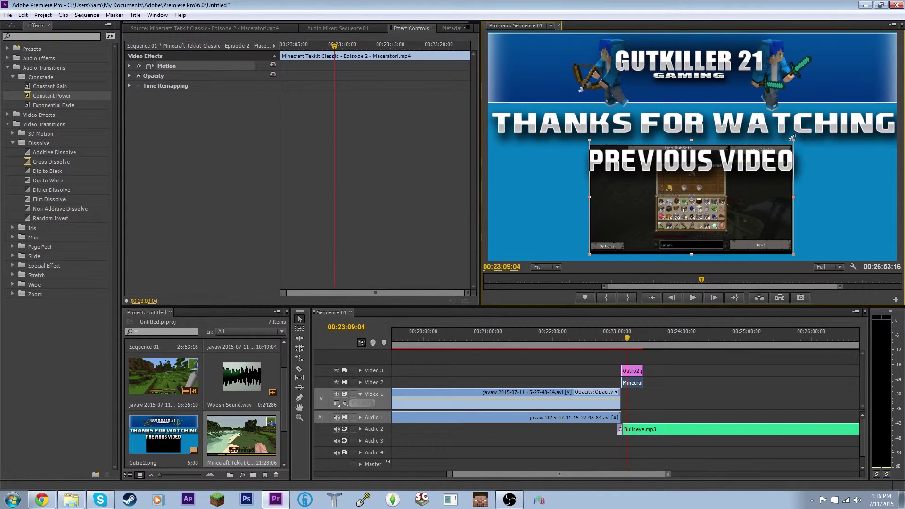
left_click_drag(759, 191, 759, 193)
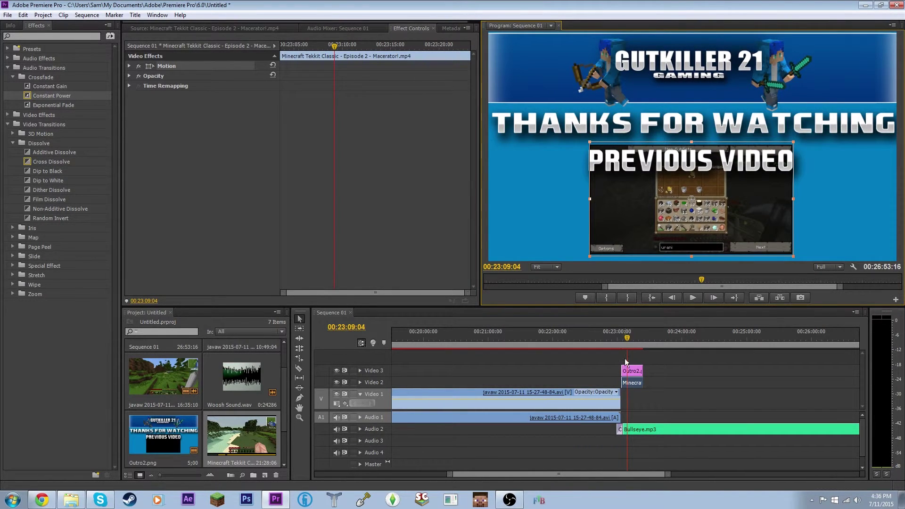
- Preview the outro from 00:23:02:16 to check the resized previous video inside its frame
left_click_drag(627, 339, 621, 341)
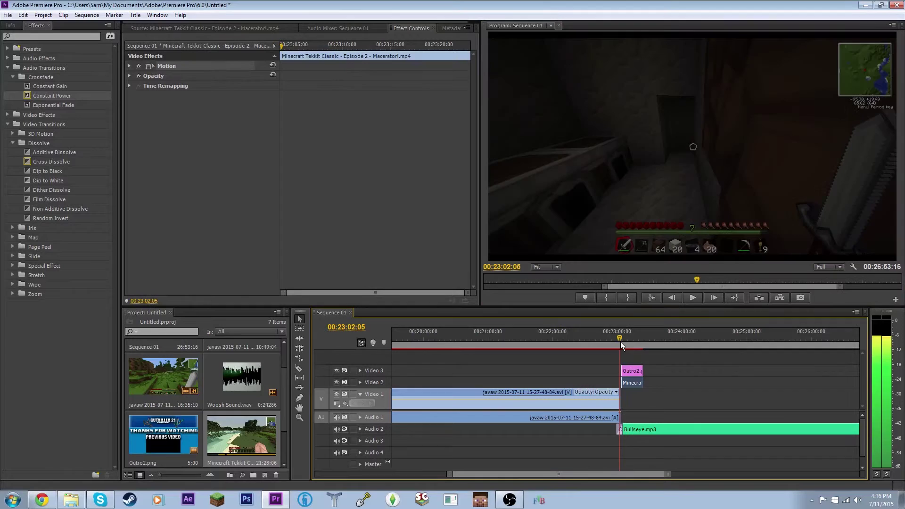
left_click(698, 298)
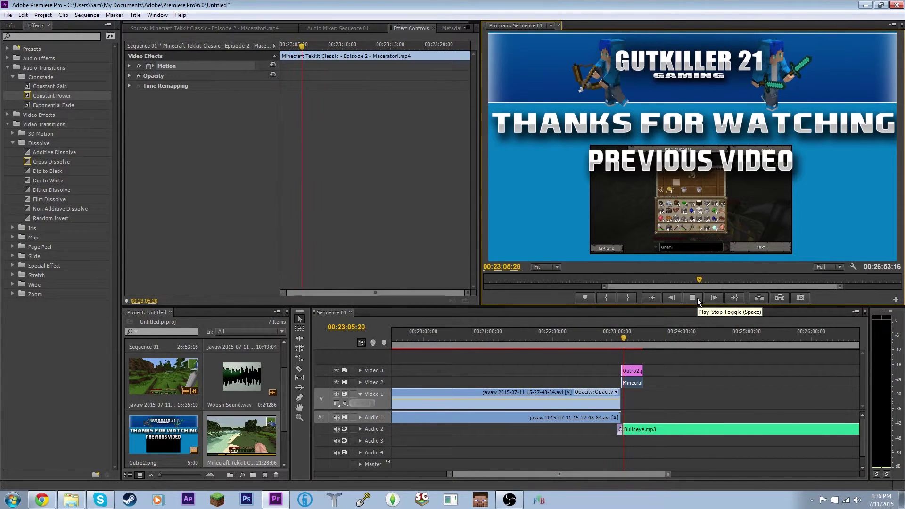
left_click(697, 298)
left_click(620, 342)
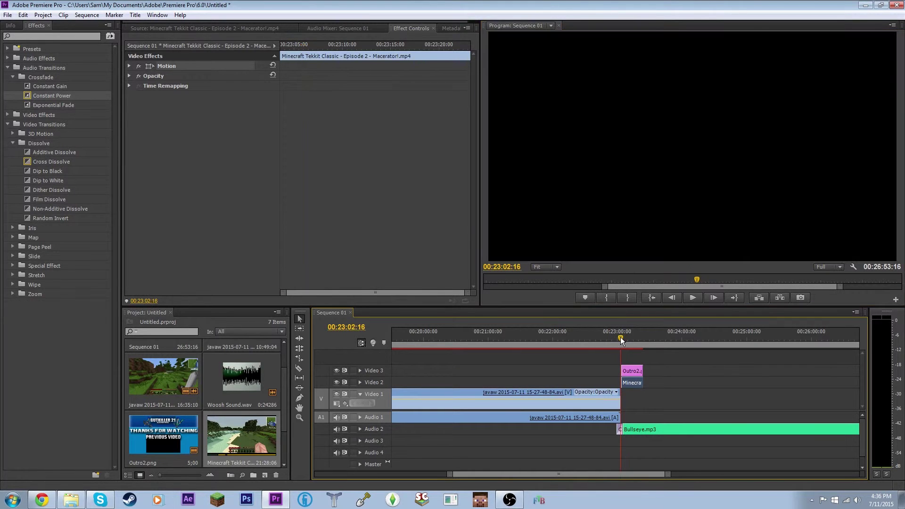
left_click(691, 298)
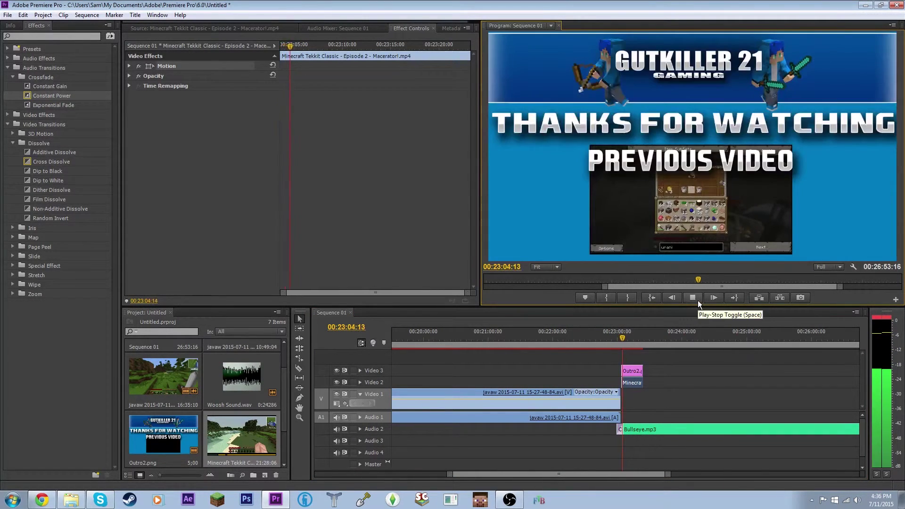
left_click(697, 299)
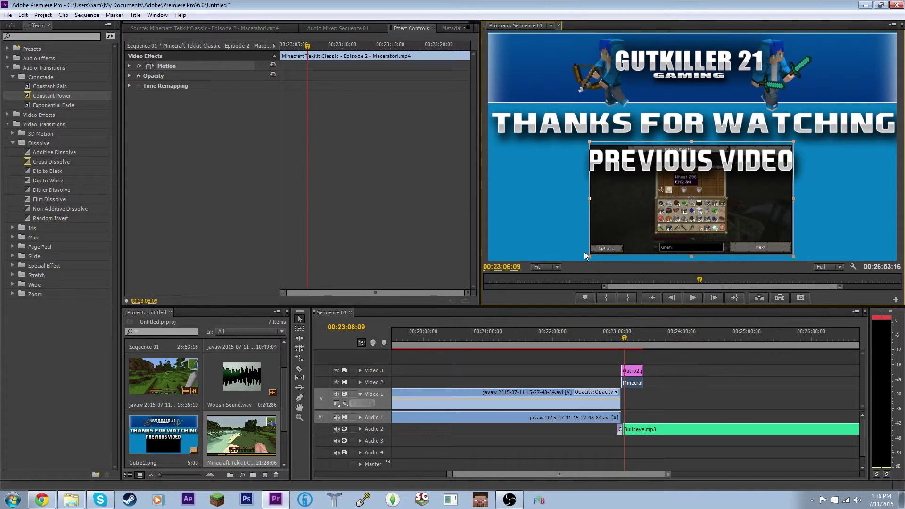
- Review the end of the outro and trim the Bullseye.mp3 music so the sequence ends at 00:23:21:18
left_click(557, 230)
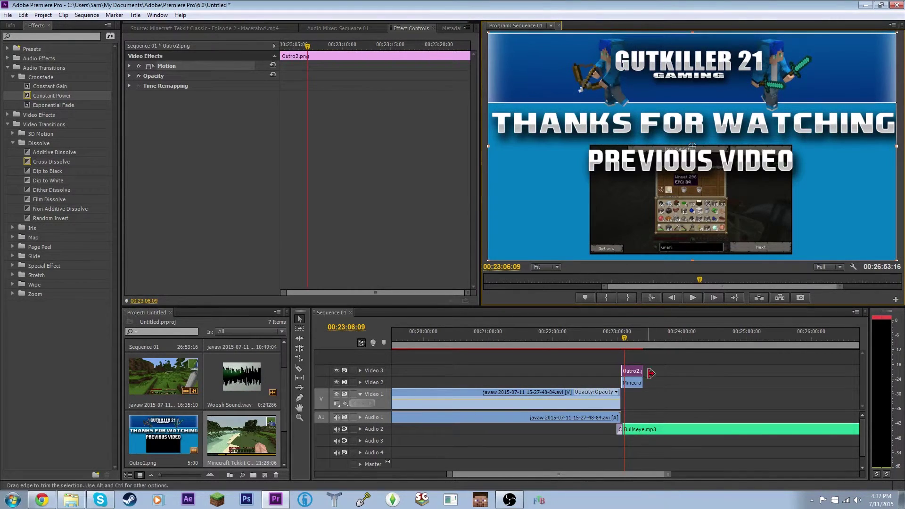
left_click_drag(624, 338, 640, 339)
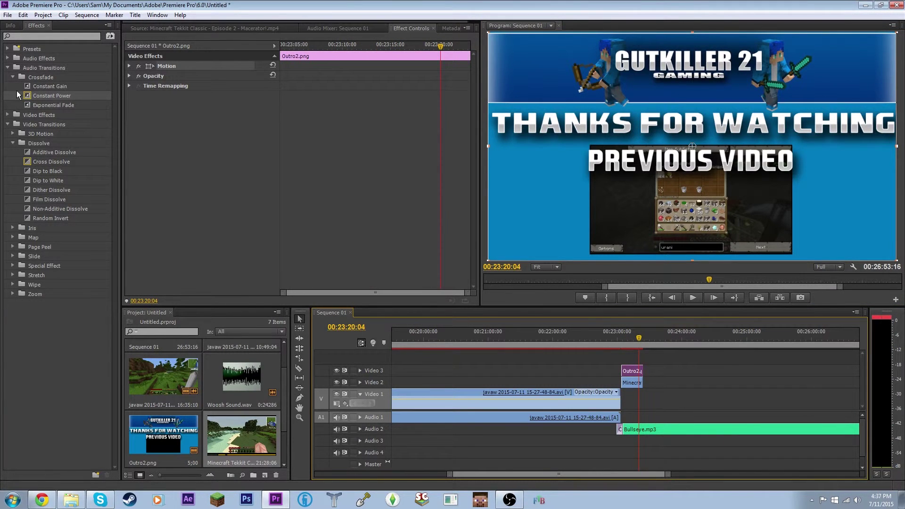
key("space")
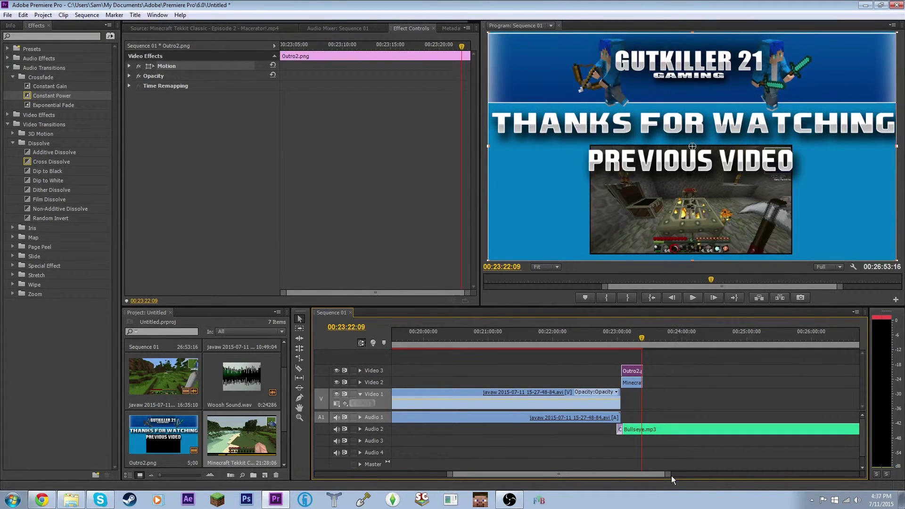
left_click_drag(668, 475, 610, 476)
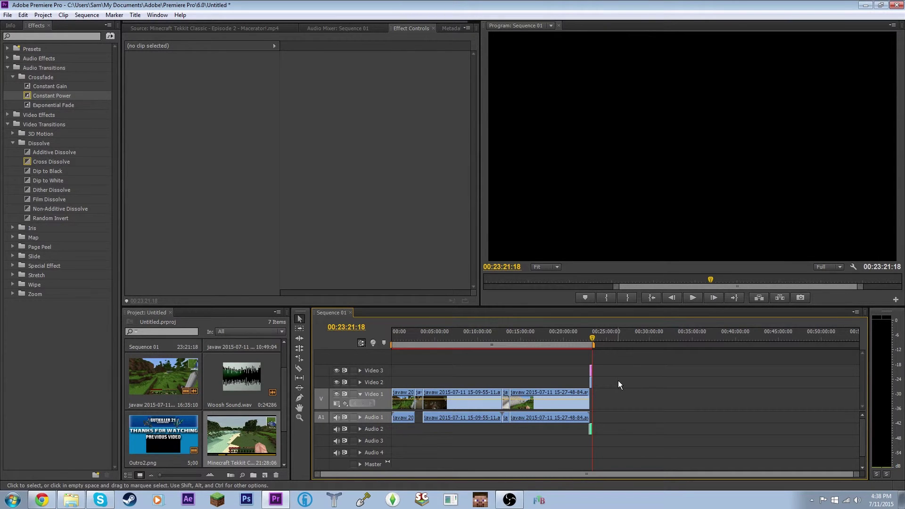
mouse_move(592, 338)
left_mouse_down()
mouse_move(582, 342)
mouse_move(593, 344)
left_mouse_up()
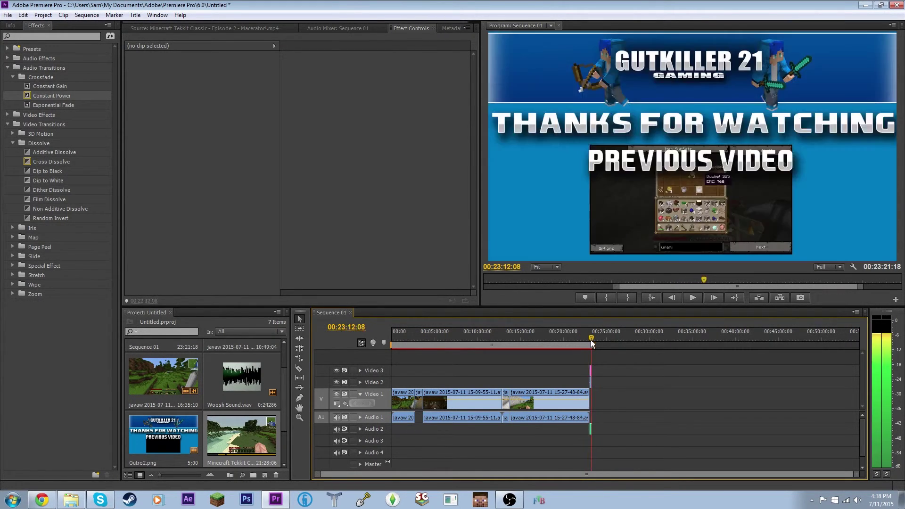
left_click(565, 236)
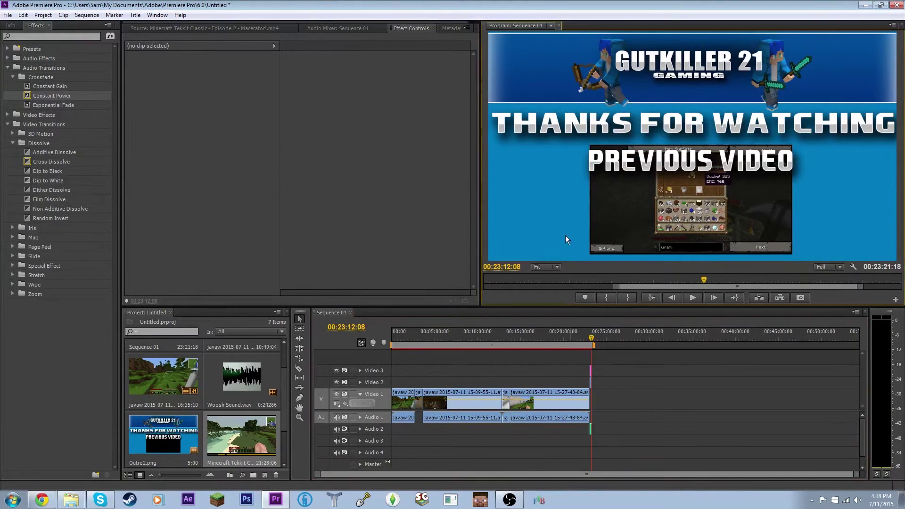
- Open the media export settings for Sequence 01 and set the format to H.264
left_click(7, 16)
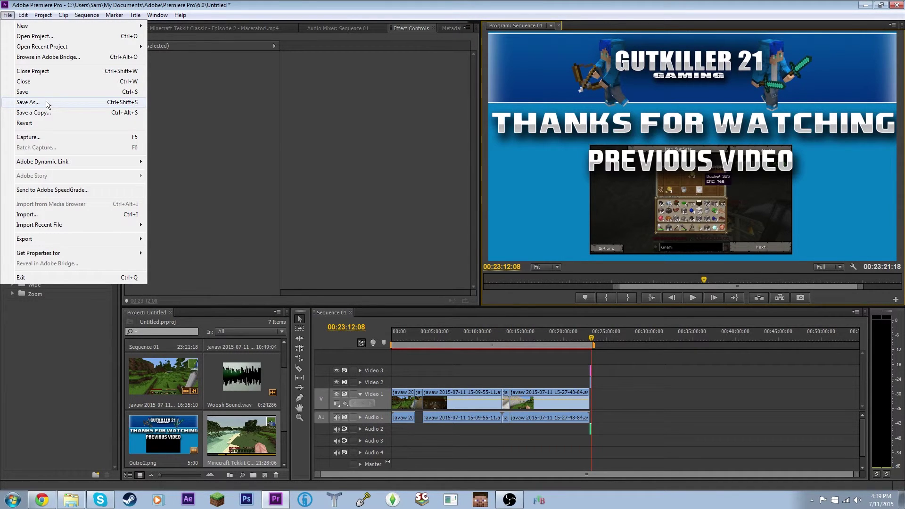
mouse_move(46, 241)
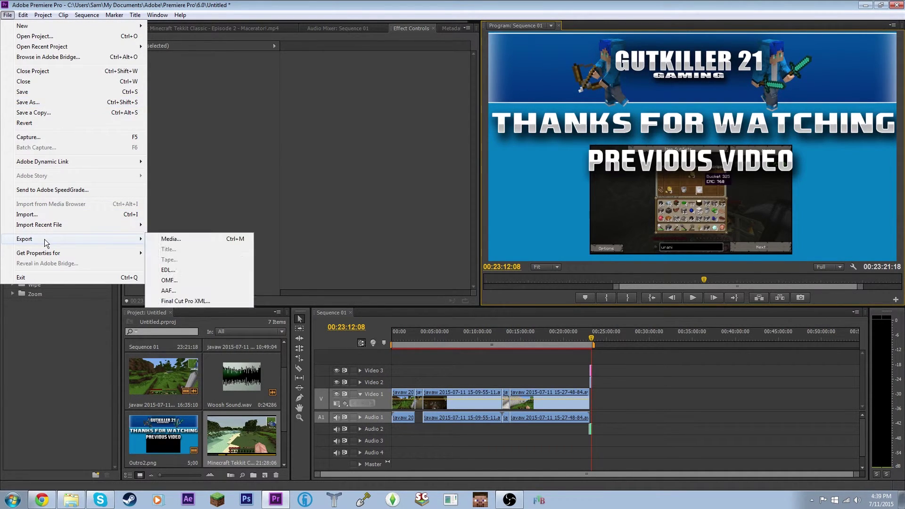
left_click(160, 239)
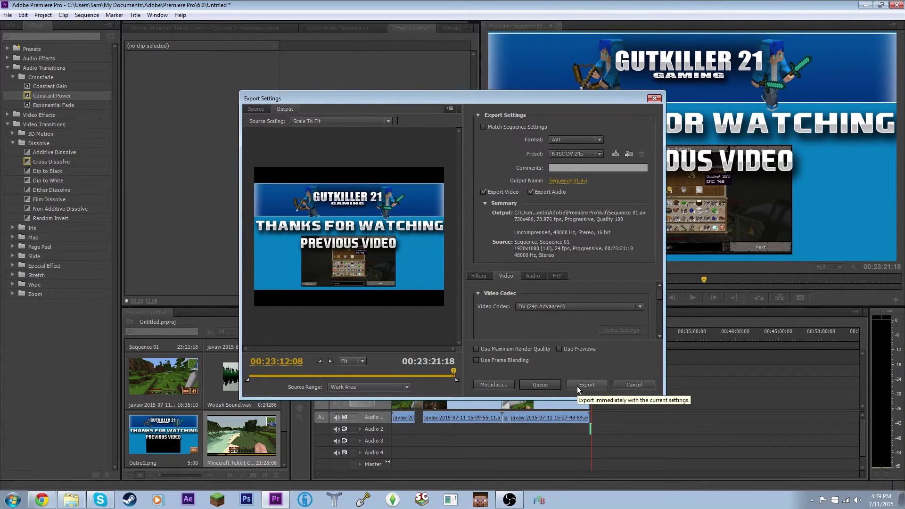
left_click(571, 138)
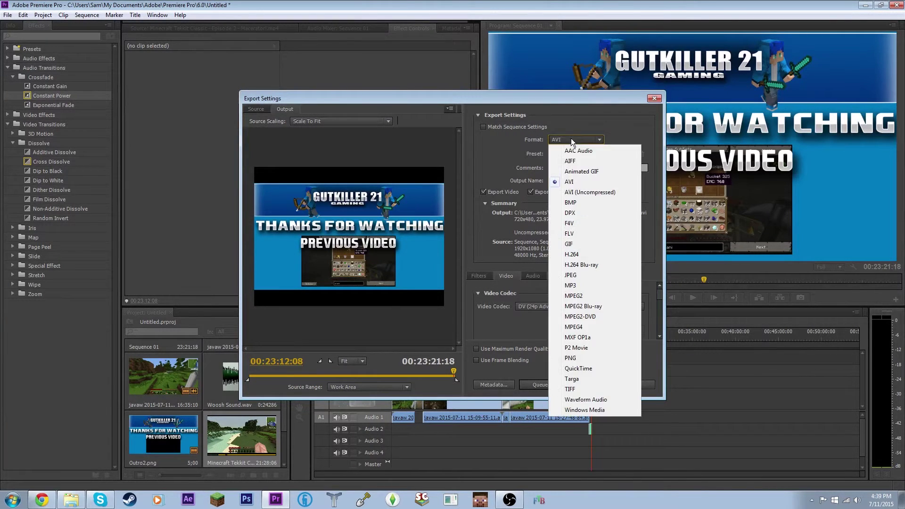
left_click(593, 254)
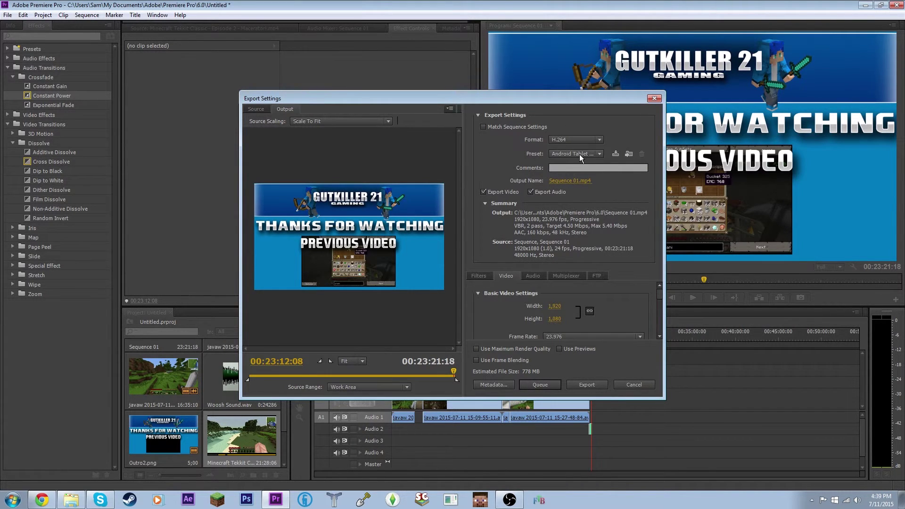
- Set the export preset to YouTube HD 1080p 23.976 after trying 1080p 24fps
left_click(552, 155)
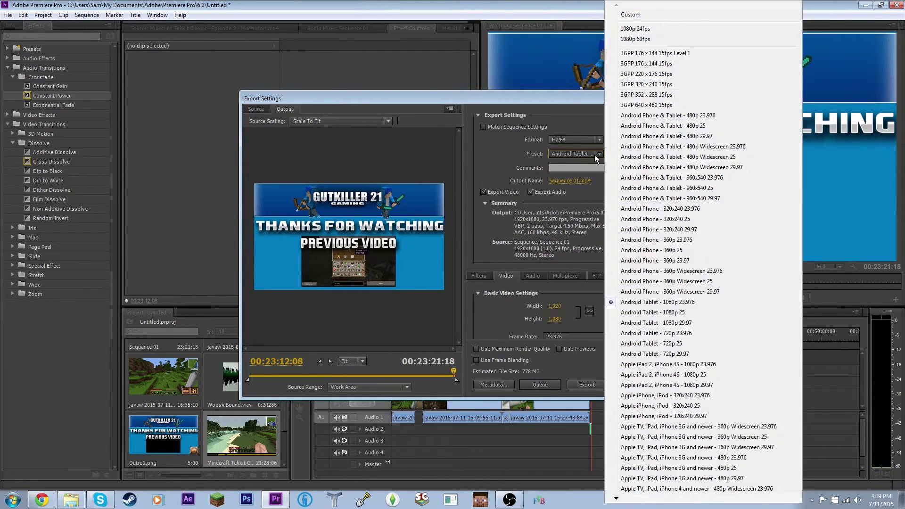
left_click(655, 28)
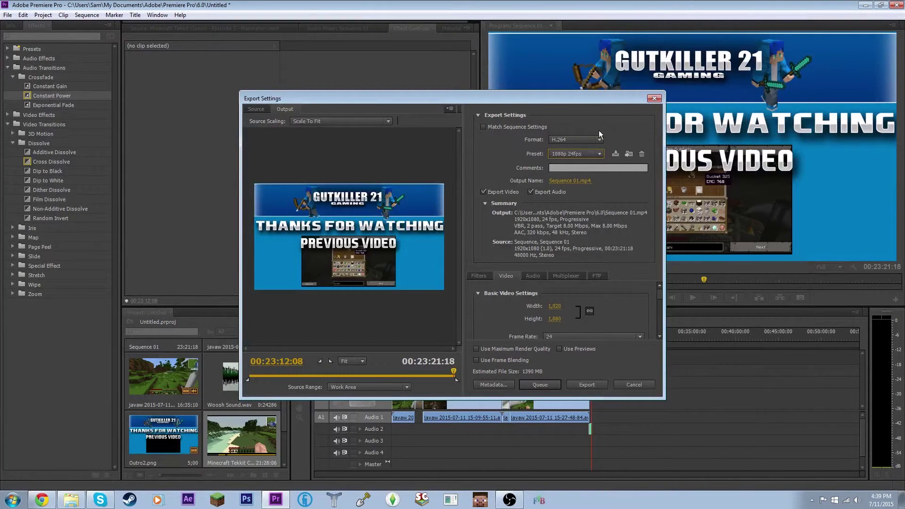
left_click(577, 155)
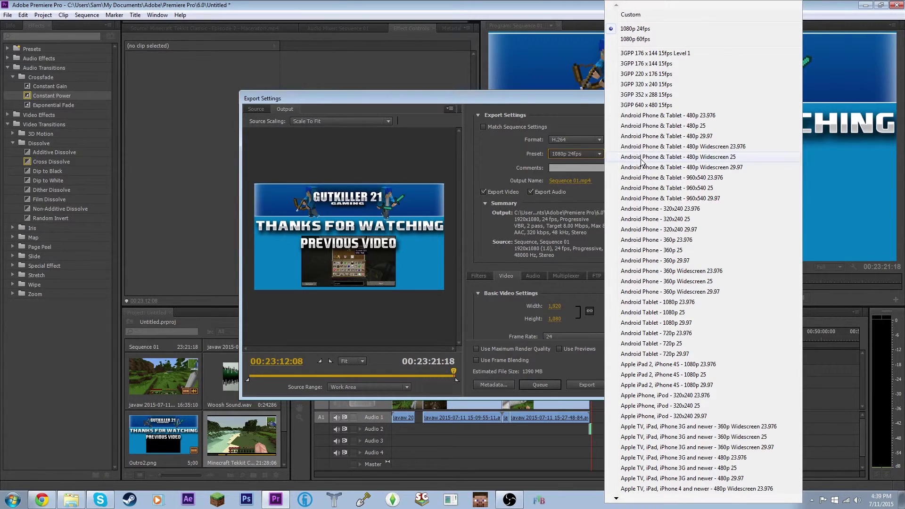
scroll(641, 162, "down", 14)
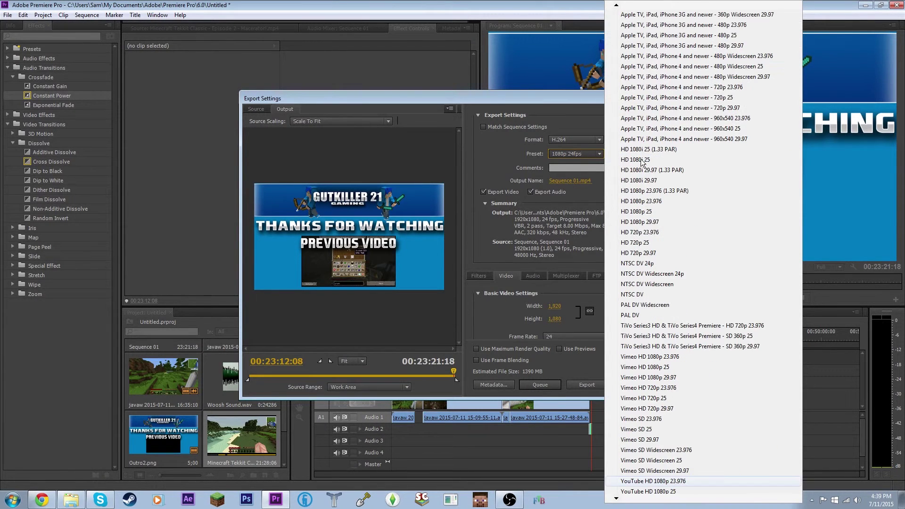
scroll(623, 491, "down", 5)
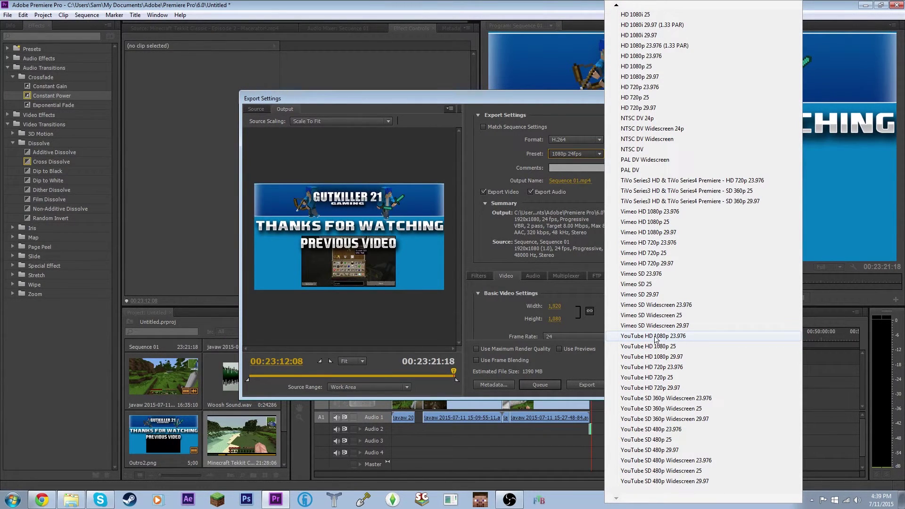
left_click(689, 335)
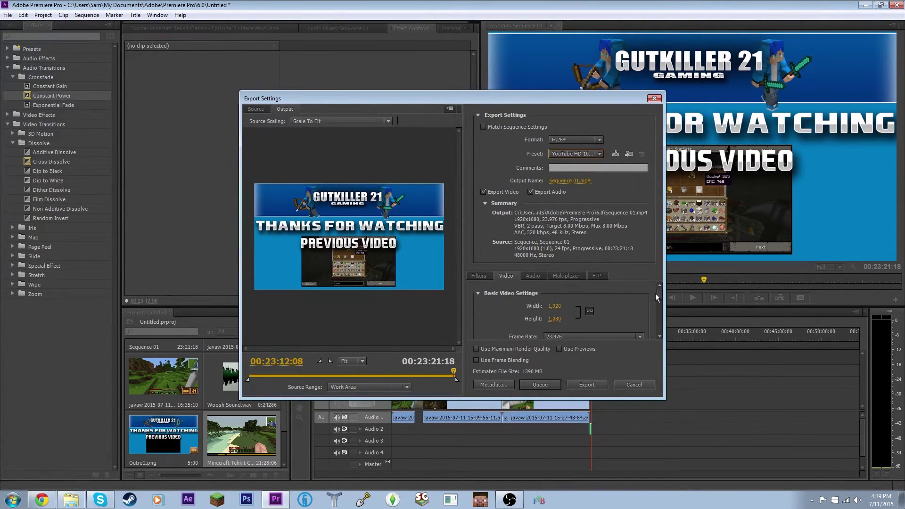
- Set the export frame rate to 24 in the basic video settings
scroll(660, 293, "down", 2)
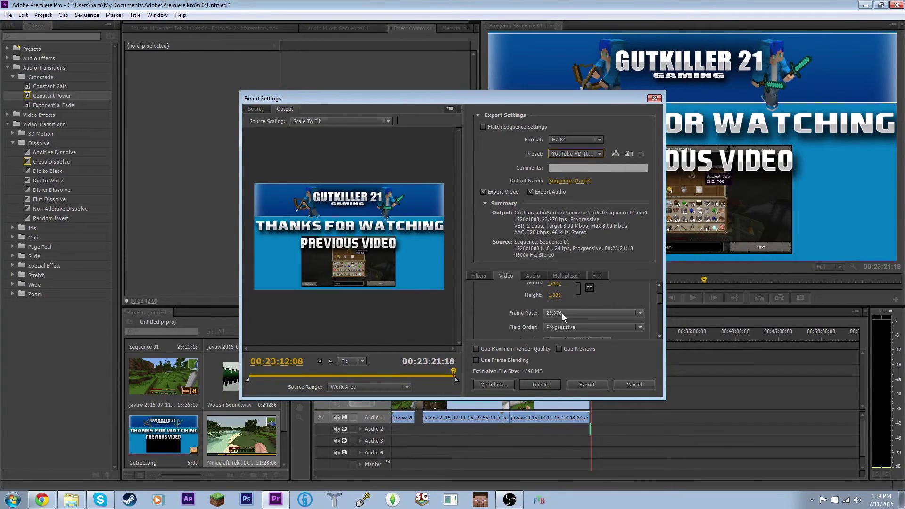
left_click(562, 313)
left_click(571, 375)
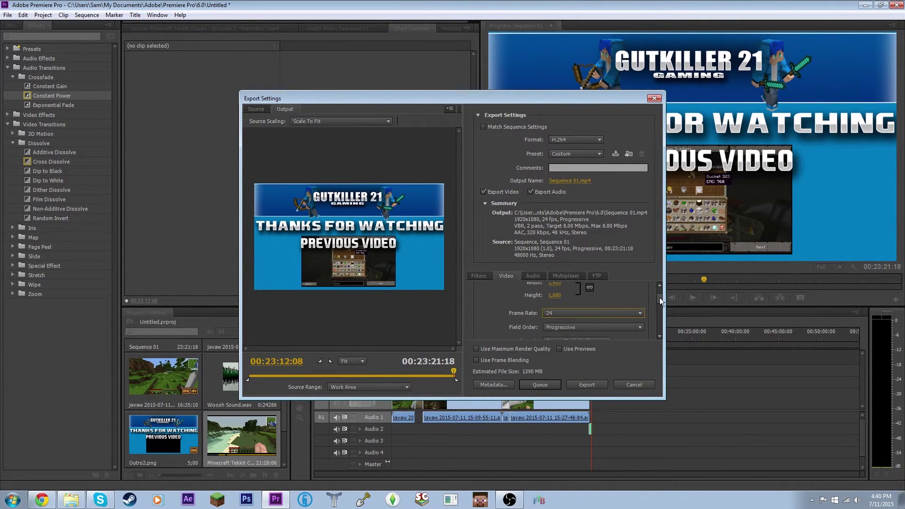
mouse_move(660, 298)
left_mouse_down()
mouse_move(660, 333)
mouse_move(660, 293)
left_mouse_up()
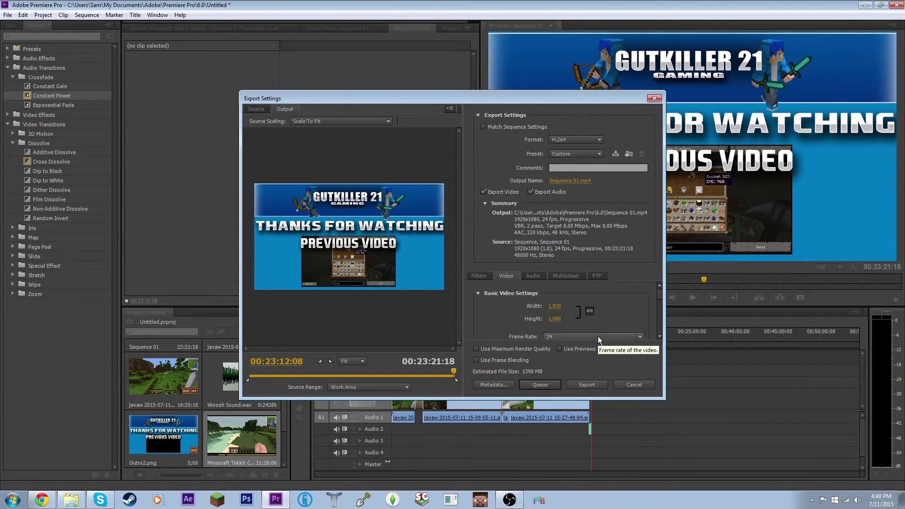
- Check the output file name and save location for Sequence 01.mp4 and close the export settings without exporting
left_click_drag(454, 372, 249, 373)
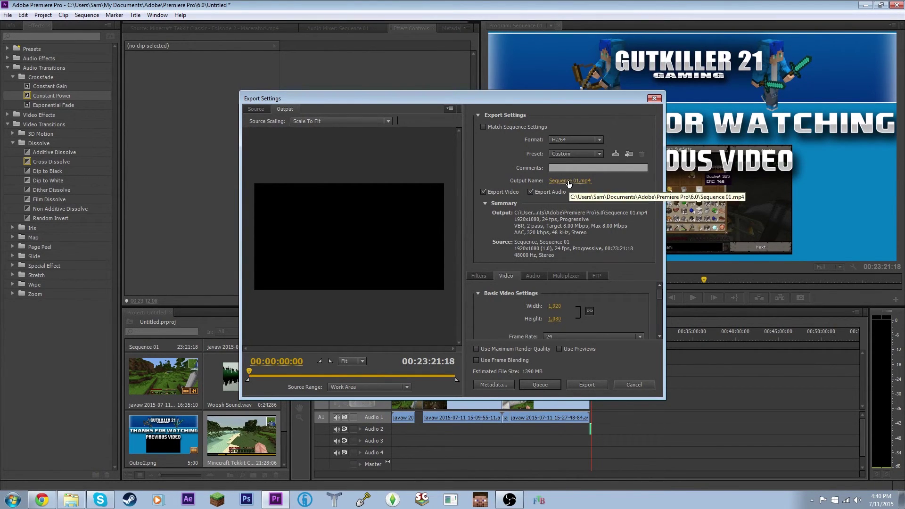
left_click(571, 180)
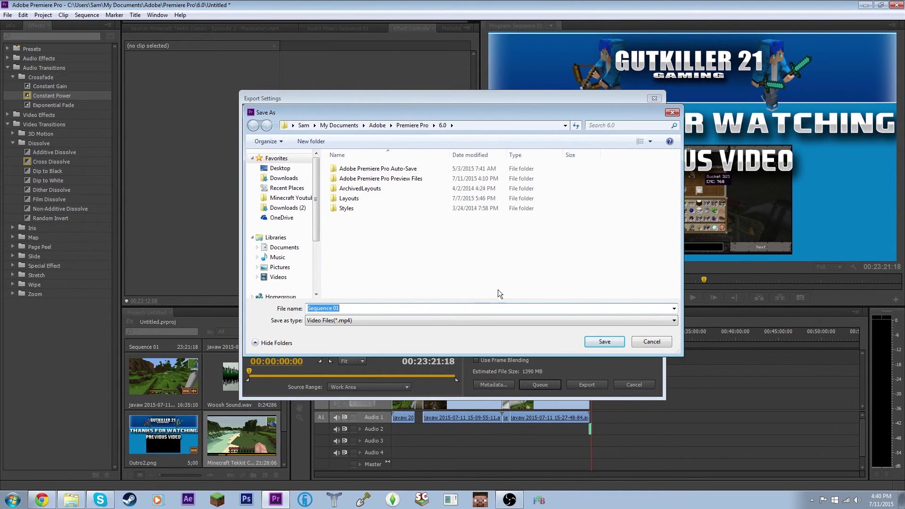
left_click(499, 309)
key("Return")
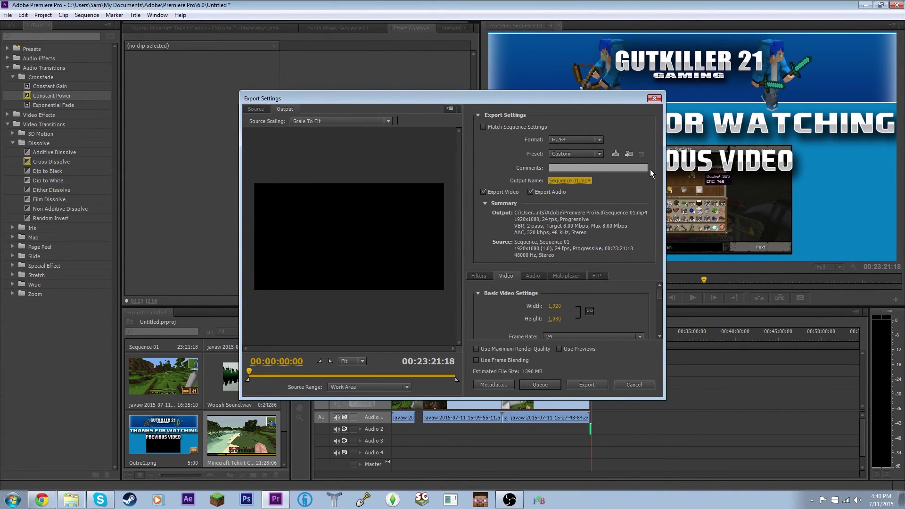
left_click(654, 98)
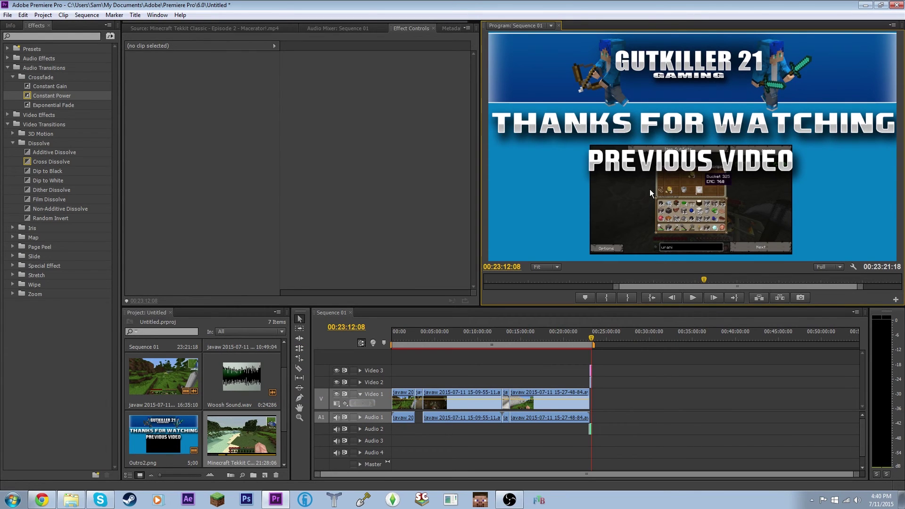